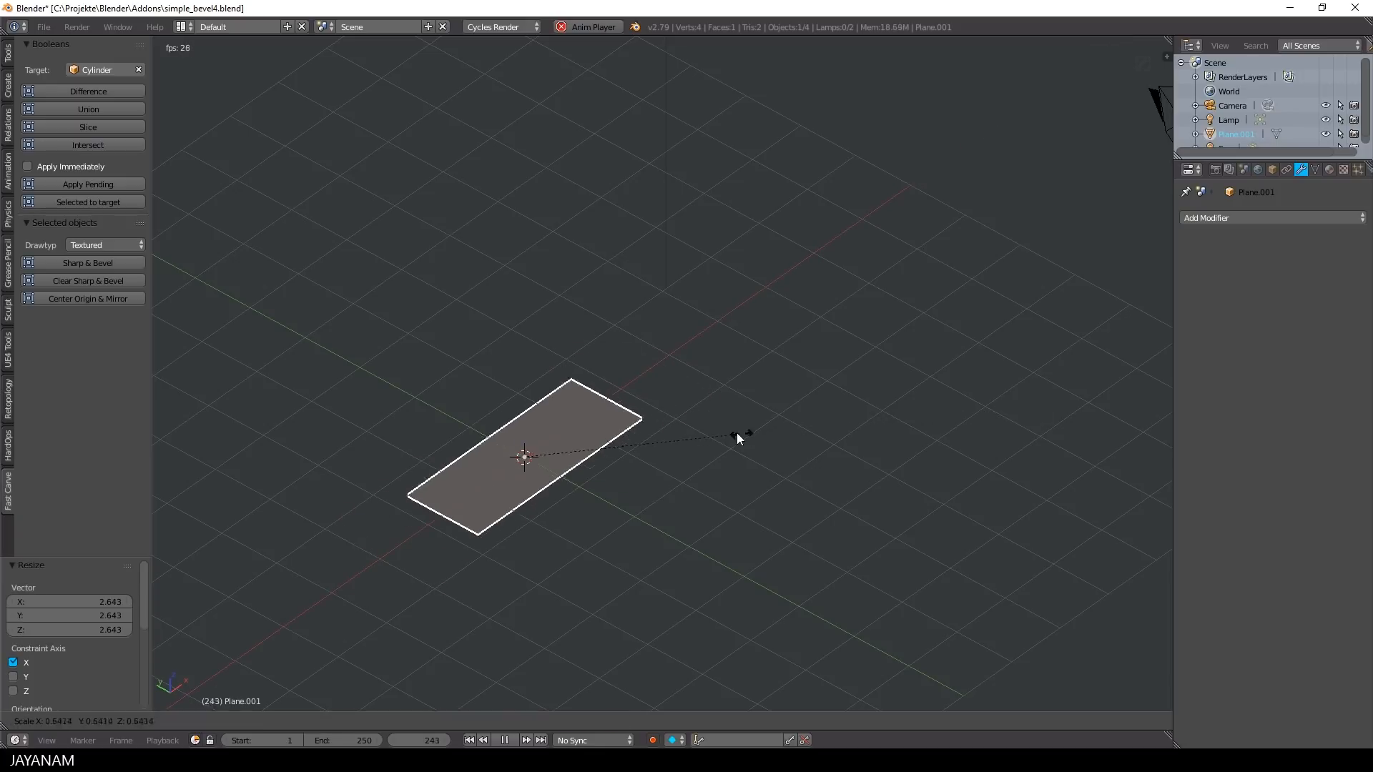
Finish scaling the plane by about 0.544 and divide its length with two evenly spaced loop cuts.
{"action": "left_click", "coordinate": [715, 436]}
{"action": "middle_click_drag", "start_coordinate": [638, 444], "coordinate": [813, 475]}
{"action": "scroll", "coordinate": [615, 461], "scroll_direction": "up", "scroll_amount": 2}
{"action": "scroll", "coordinate": [787, 483], "scroll_direction": "up", "scroll_amount": 2}
{"action": "scroll", "coordinate": [701, 506], "scroll_direction": "down", "scroll_amount": 2}
{"action": "key", "text": "Tab"}
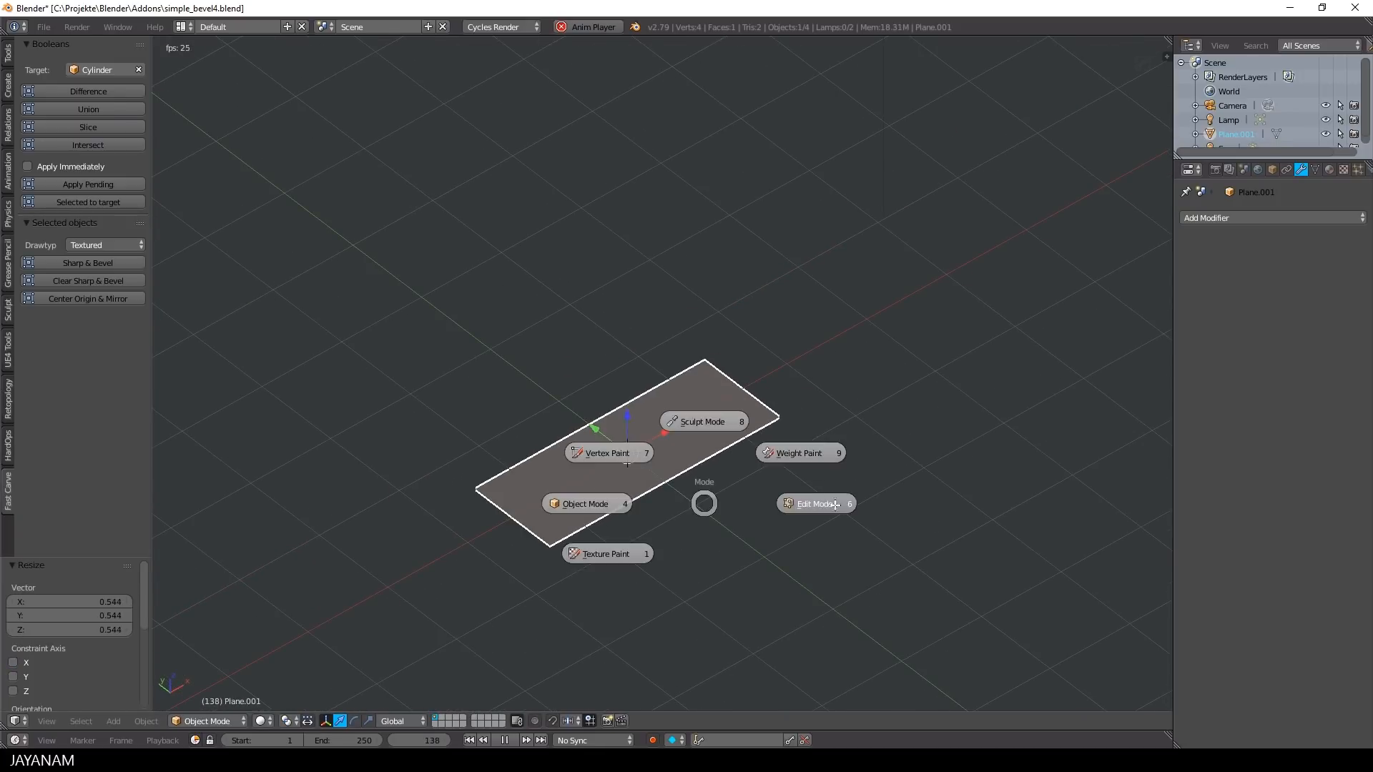
{"action": "key", "text": "ctrl+r"}
{"action": "left_click", "coordinate": [707, 440]}
{"action": "left_click", "coordinate": [706, 440]}
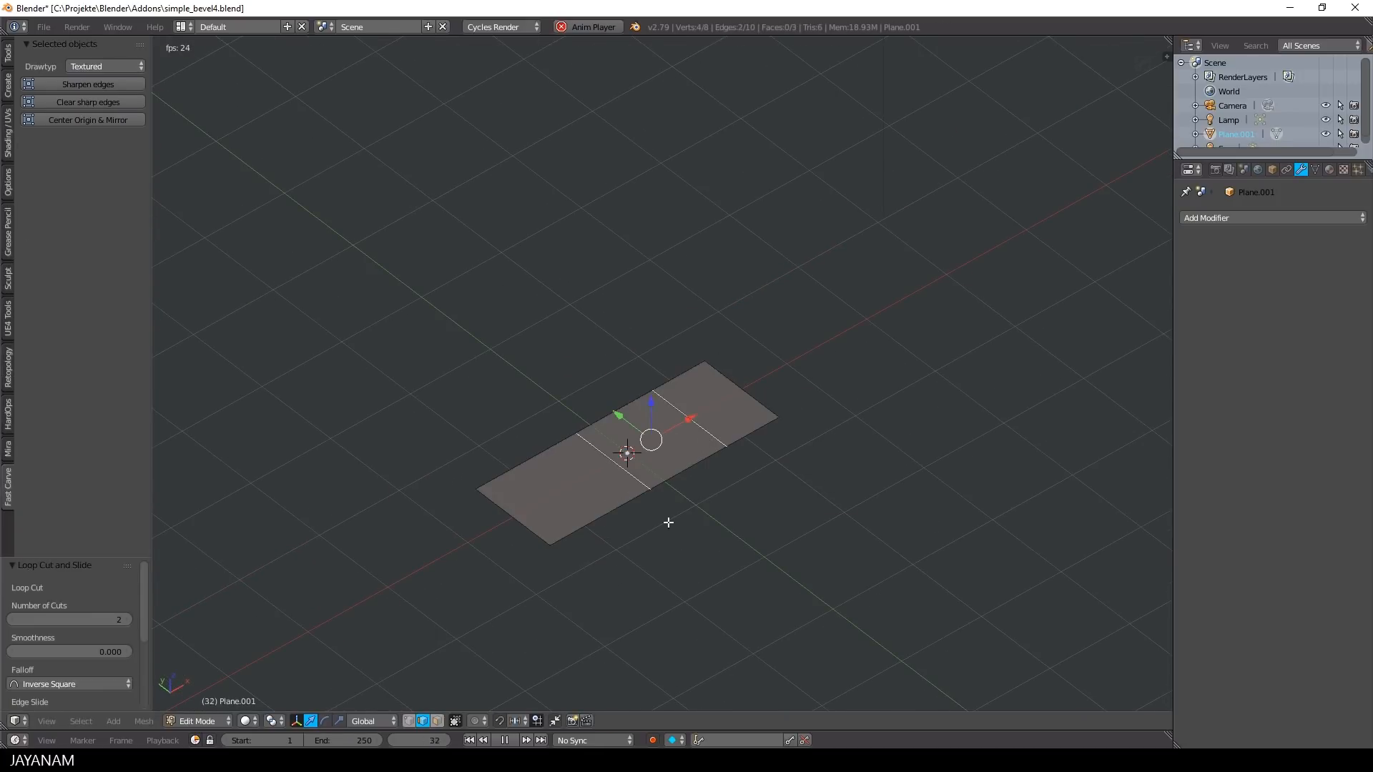
Raise the strip's middle face about 0.83 along Z to form a hump.
{"action": "key", "text": "3"}
{"action": "right_click", "coordinate": [674, 460]}
{"action": "key", "text": "g"}
{"action": "key", "text": "z"}
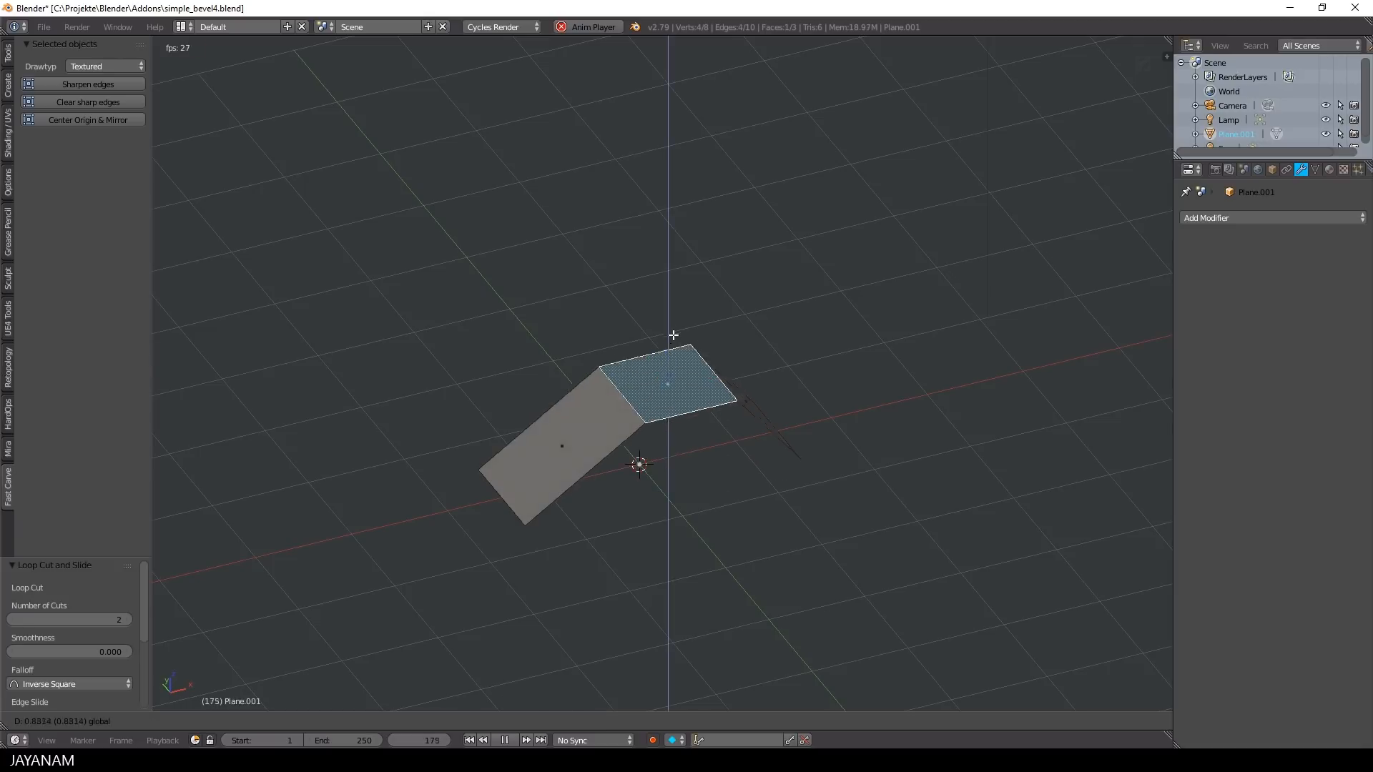
{"action": "left_click", "coordinate": [674, 331]}
Add one loop cut across the near sloped face and lower that edge about 0.476 along Z to flatten the end.
{"action": "key", "text": "ctrl+r"}
{"action": "left_click", "coordinate": [589, 438]}
{"action": "left_click", "coordinate": [568, 421]}
{"action": "key", "text": "KP_1"}
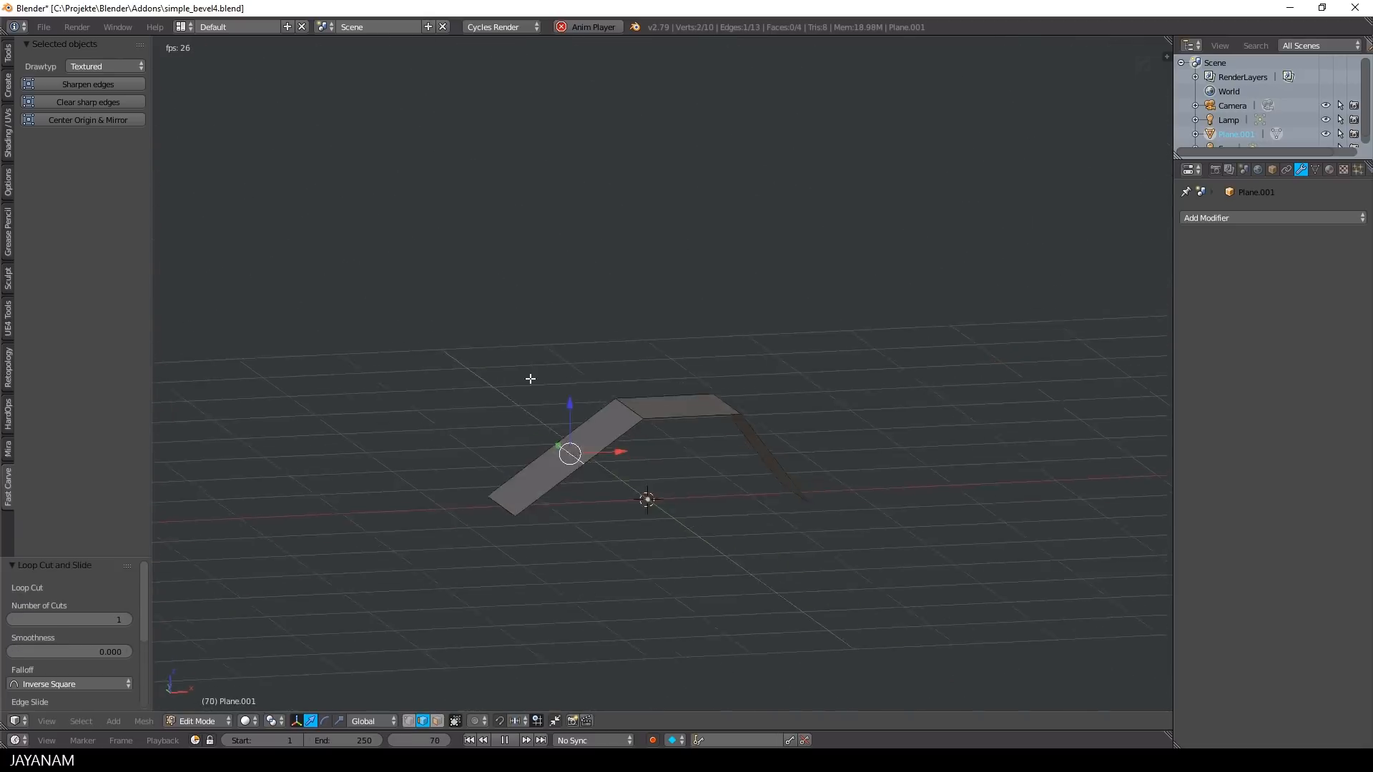
{"action": "left_click_drag", "start_coordinate": [544, 457], "coordinate": [544, 453]}
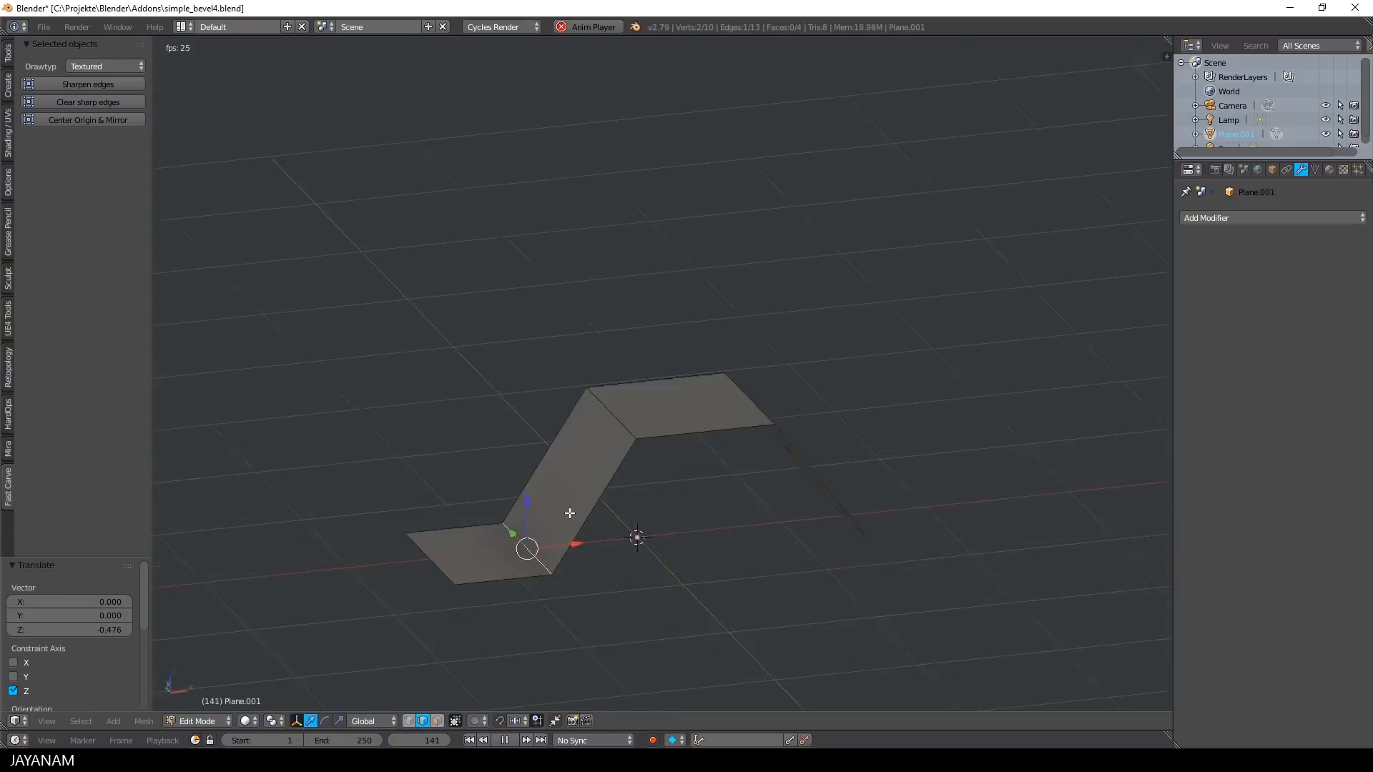
{"action": "middle_click_drag", "start_coordinate": [634, 533], "coordinate": [808, 497]}
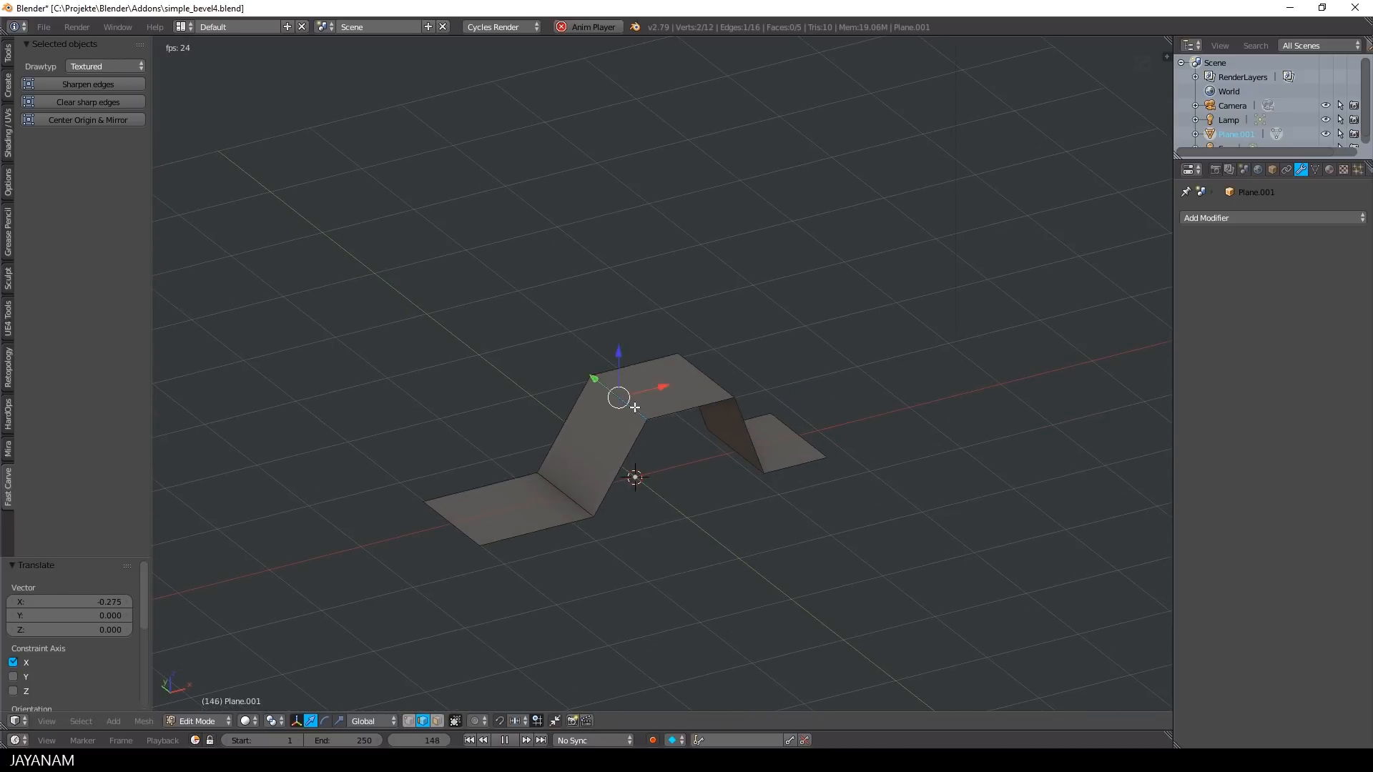
Bevel the two top edges of the hump with 5 segments and about 0.28 offset, and return to Object Mode.
{"action": "key", "text": "ctrl+b"}
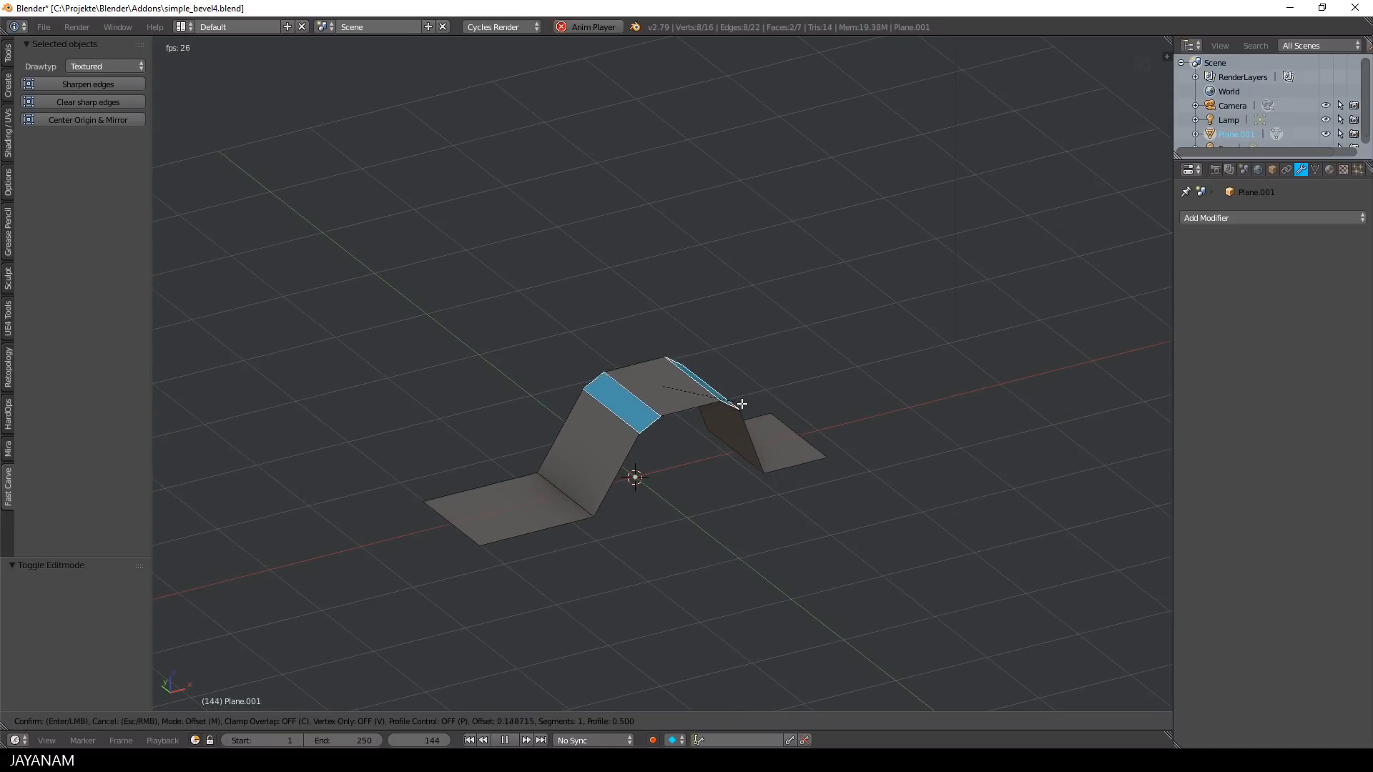
{"action": "scroll", "coordinate": [743, 402], "scroll_direction": "up", "scroll_amount": 4}
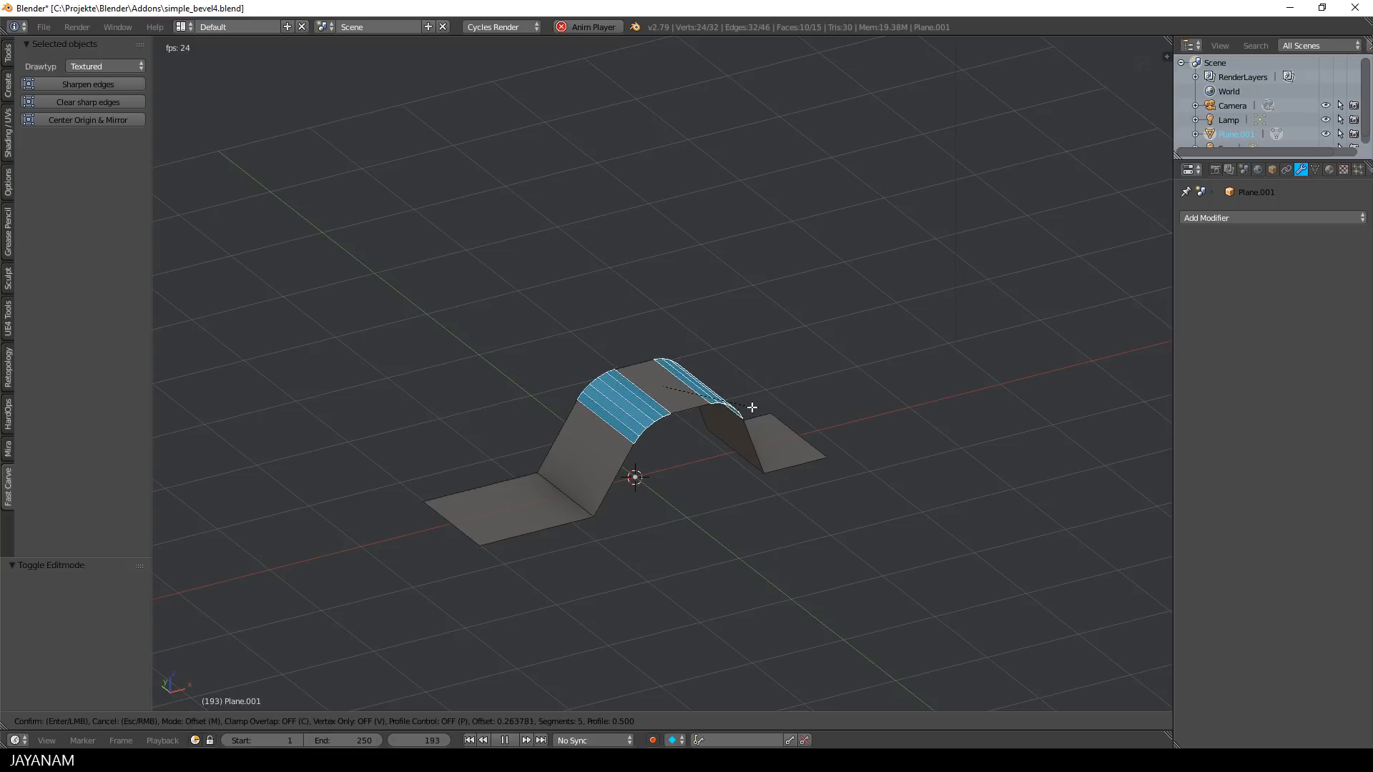
{"action": "left_click", "coordinate": [747, 406]}
{"action": "key", "text": "Tab"}
{"action": "left_click", "coordinate": [504, 371]}
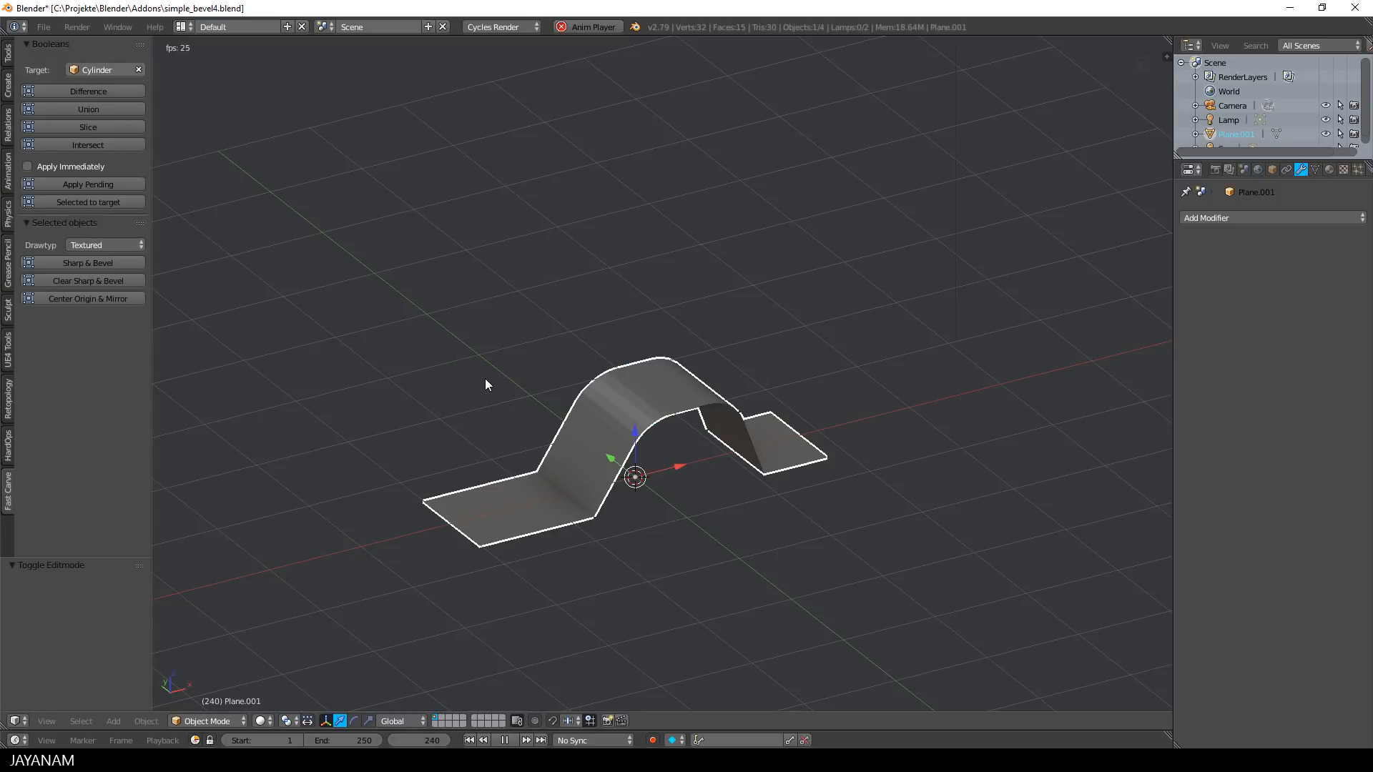
Add a Solidify modifier to the strip with Even Thickness enabled and a thickness of 0.1.
{"action": "left_click", "coordinate": [1233, 217]}
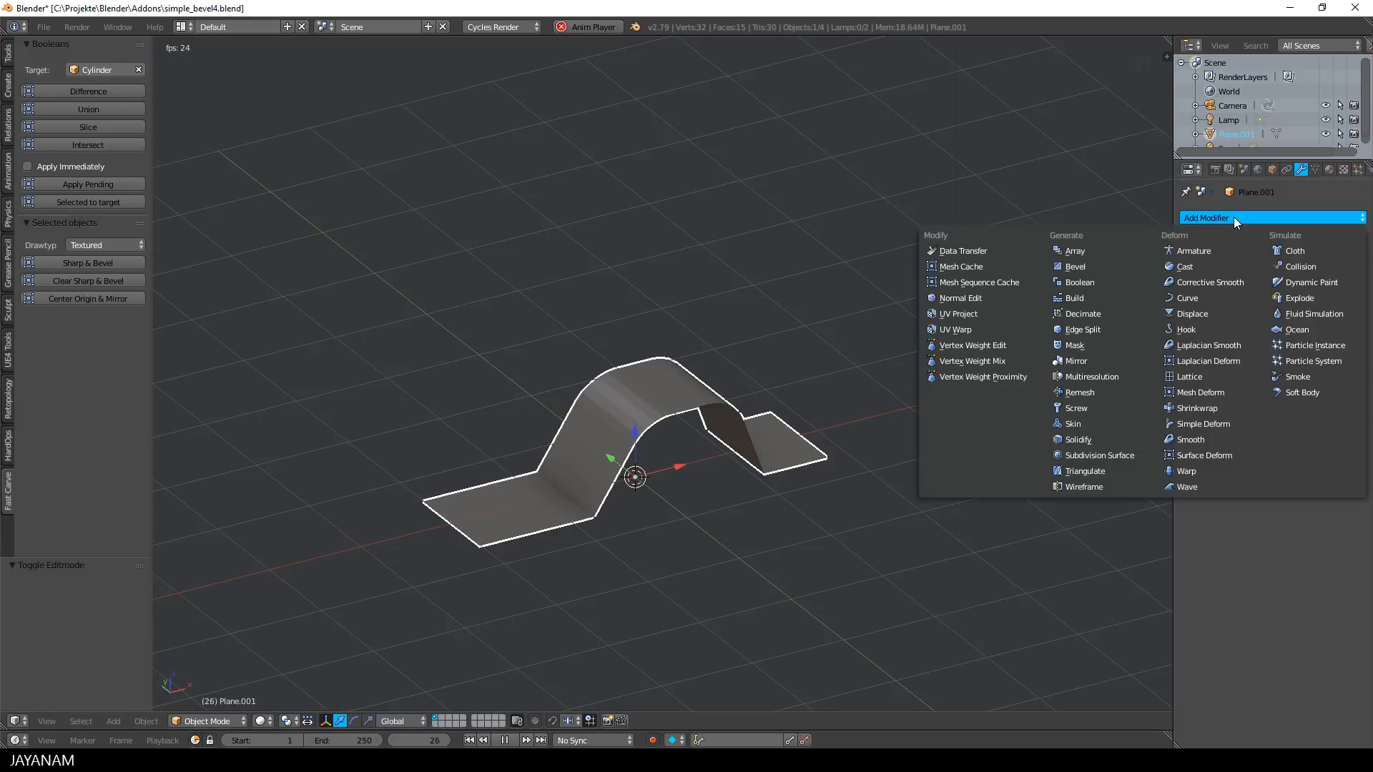
{"action": "left_click", "coordinate": [1095, 437]}
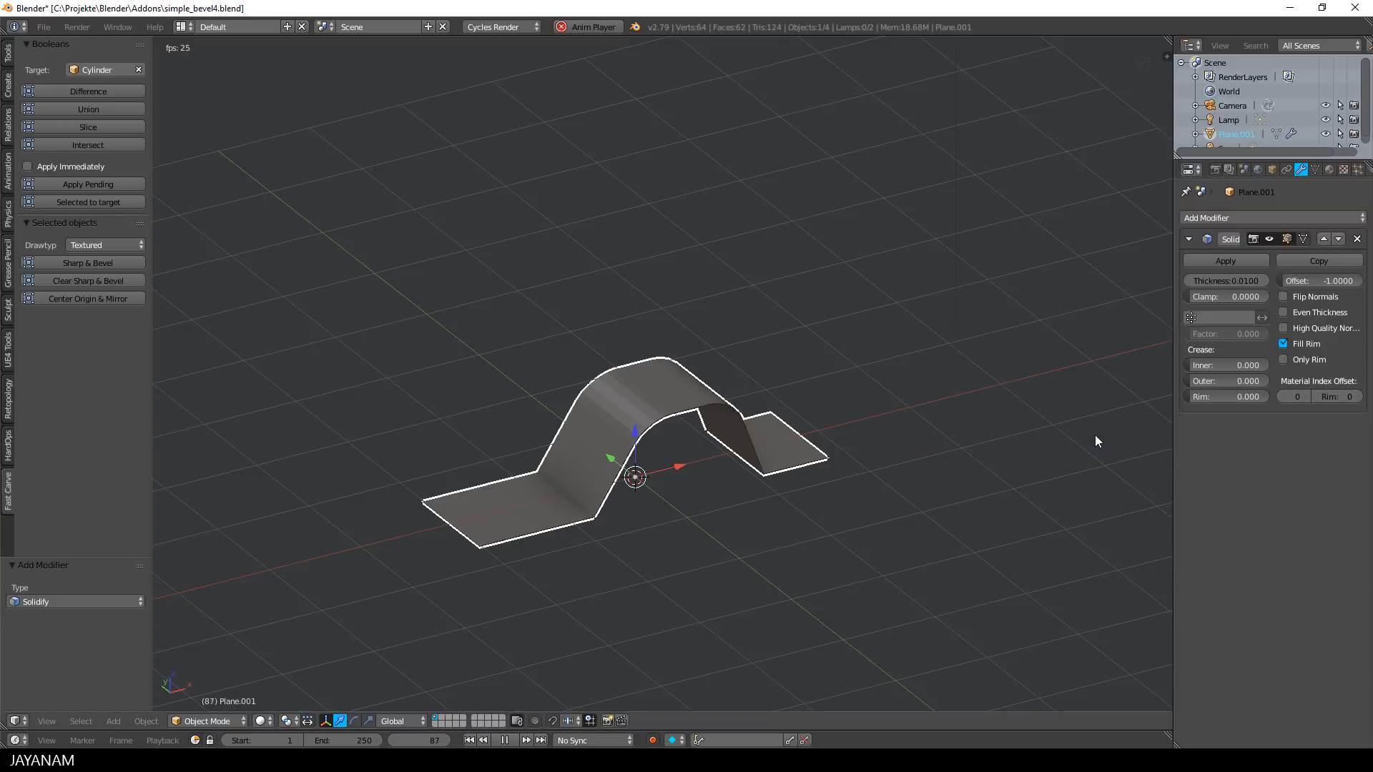
{"action": "left_click", "coordinate": [1282, 314]}
{"action": "left_click_drag", "start_coordinate": [1226, 280], "coordinate": [1272, 280]}
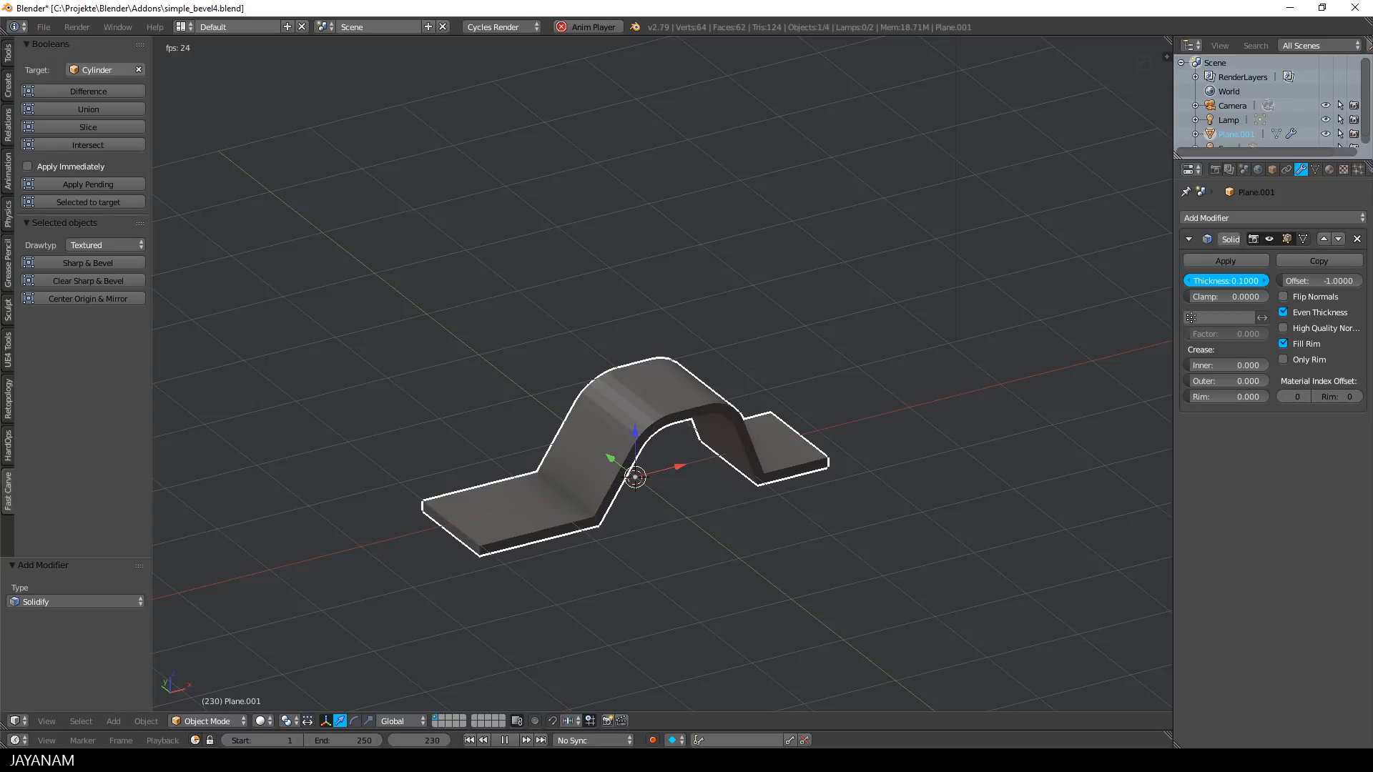
Apply the Solidify modifier to the strip, staying in Object Mode.
{"action": "middle_click_drag", "start_coordinate": [493, 337], "coordinate": [526, 362]}
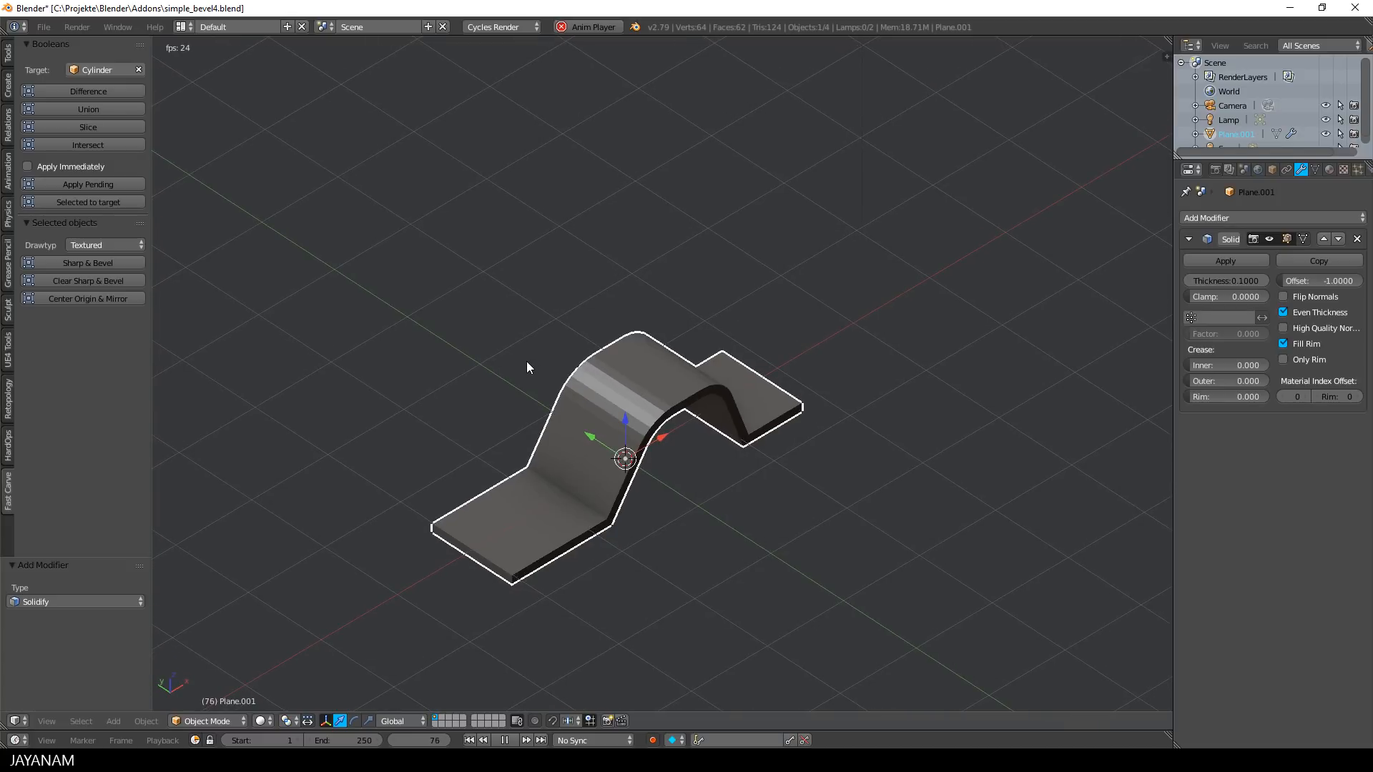
{"action": "scroll", "coordinate": [680, 420], "scroll_direction": "down", "scroll_amount": 2}
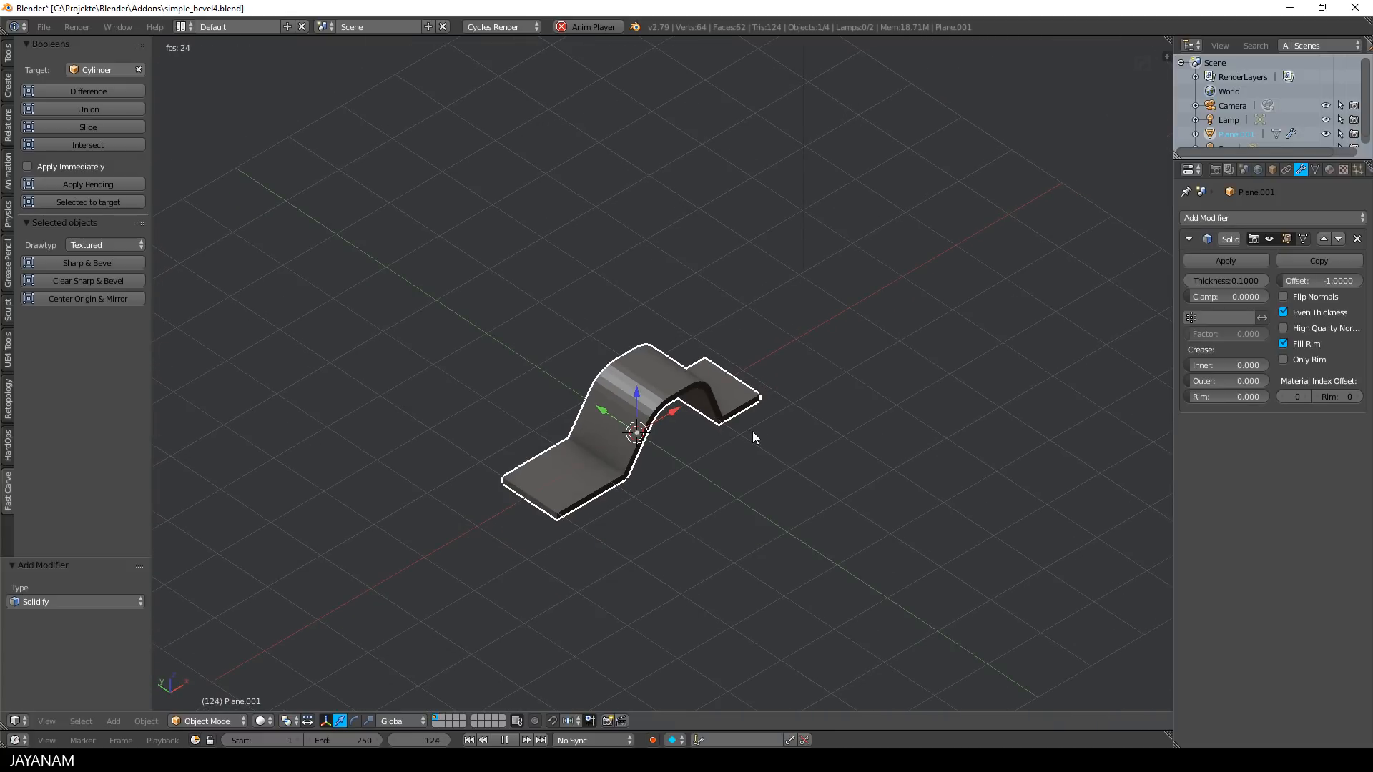
{"action": "left_click", "coordinate": [1242, 260]}
{"action": "key", "text": "Tab"}
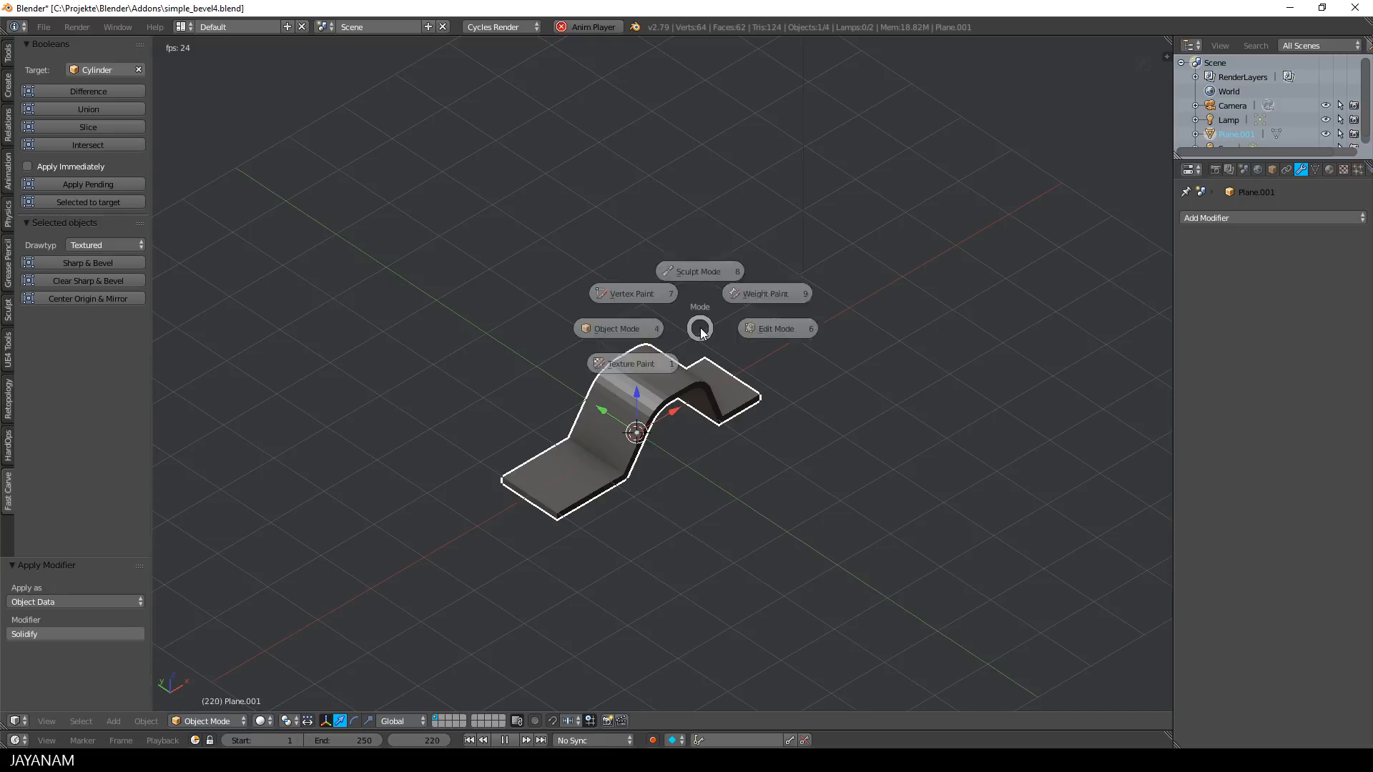
{"action": "left_click", "coordinate": [598, 332]}
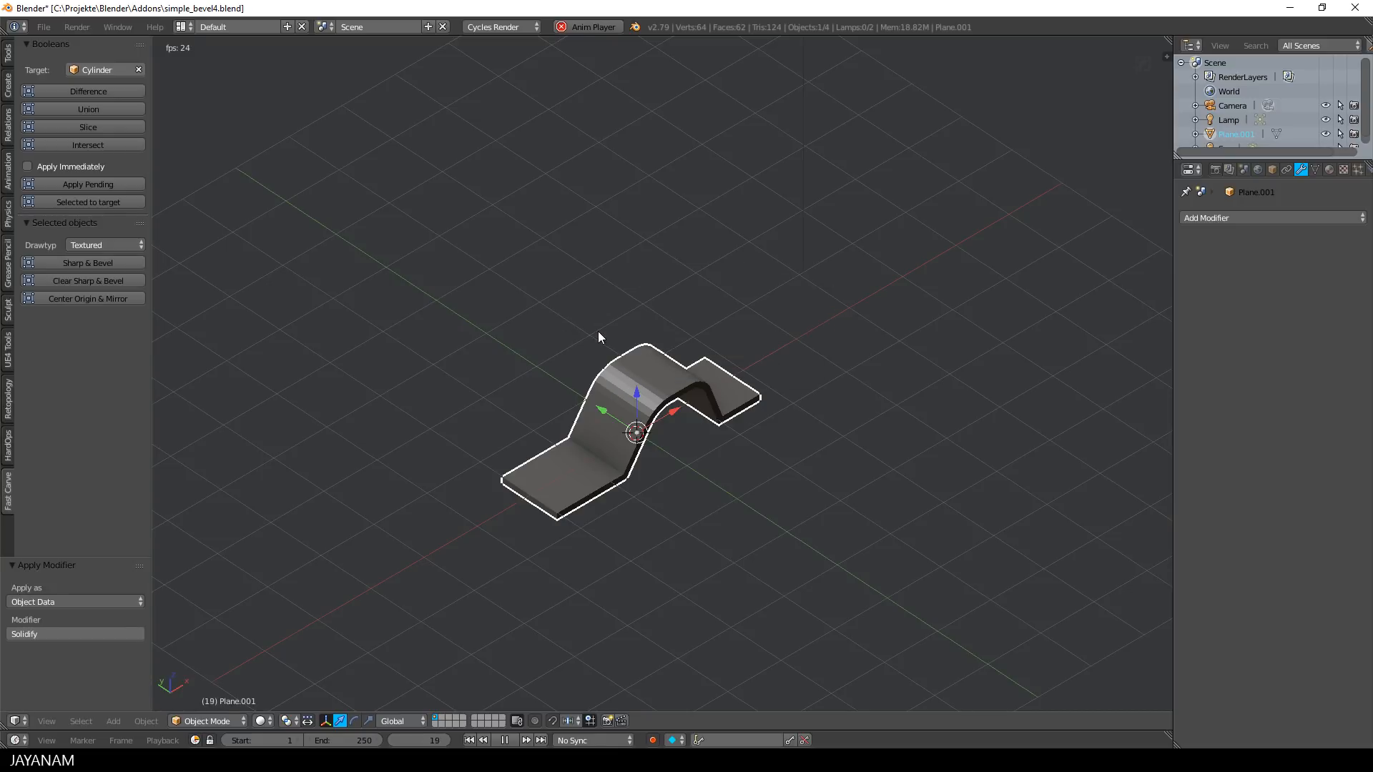
Add a cube at the origin and scale it to about 0.45 along Y so it is narrower than the strip.
{"action": "key", "text": "shift+a"}
{"action": "mouse_move", "coordinate": [597, 332]}
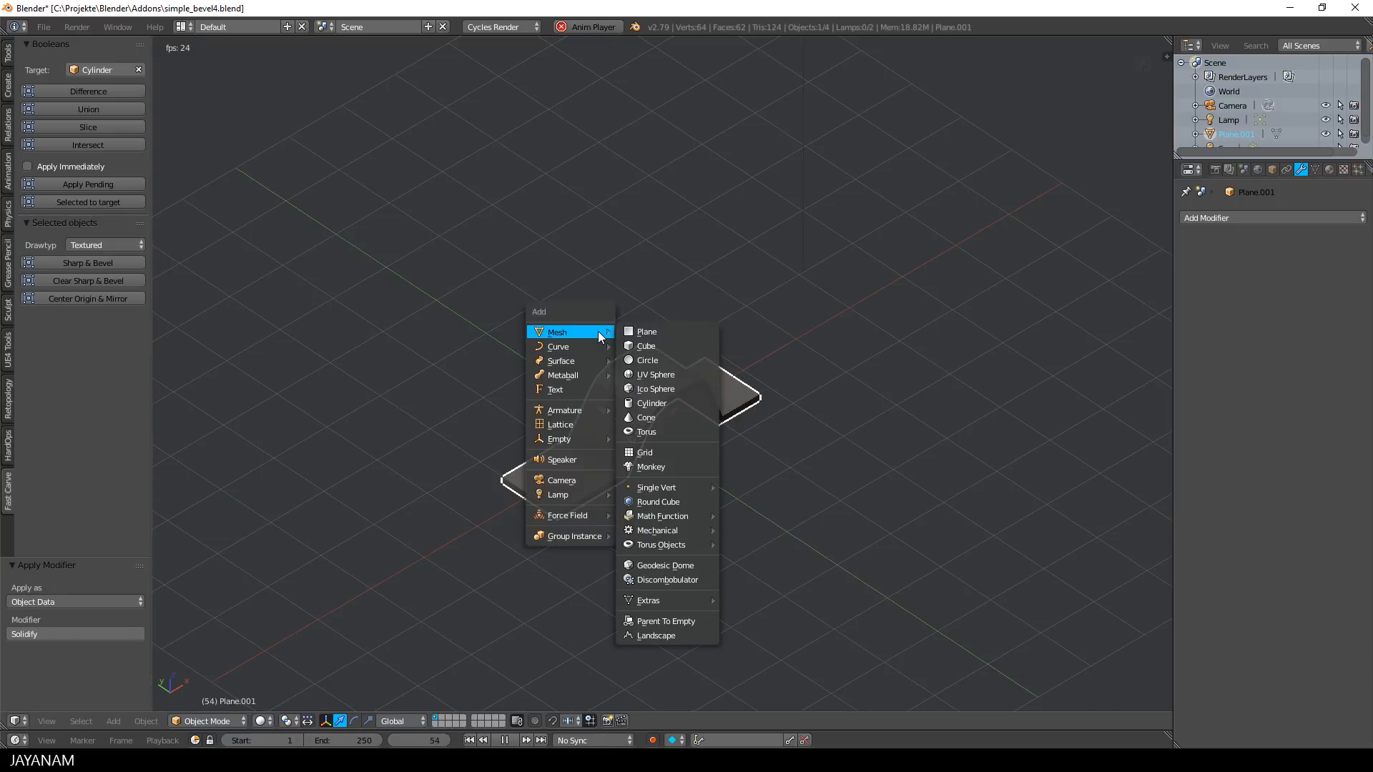
{"action": "left_click", "coordinate": [691, 345]}
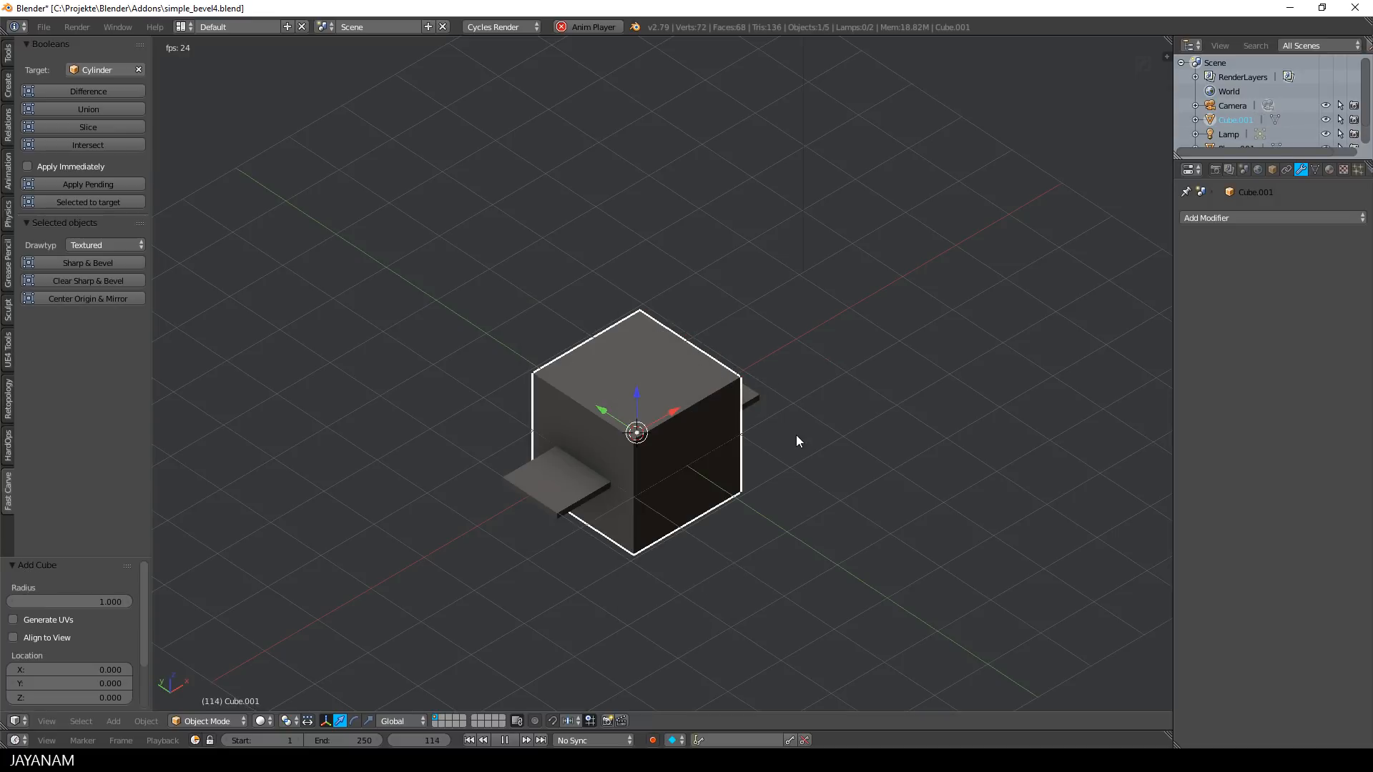
{"action": "key", "text": "s"}
{"action": "key", "text": "x"}
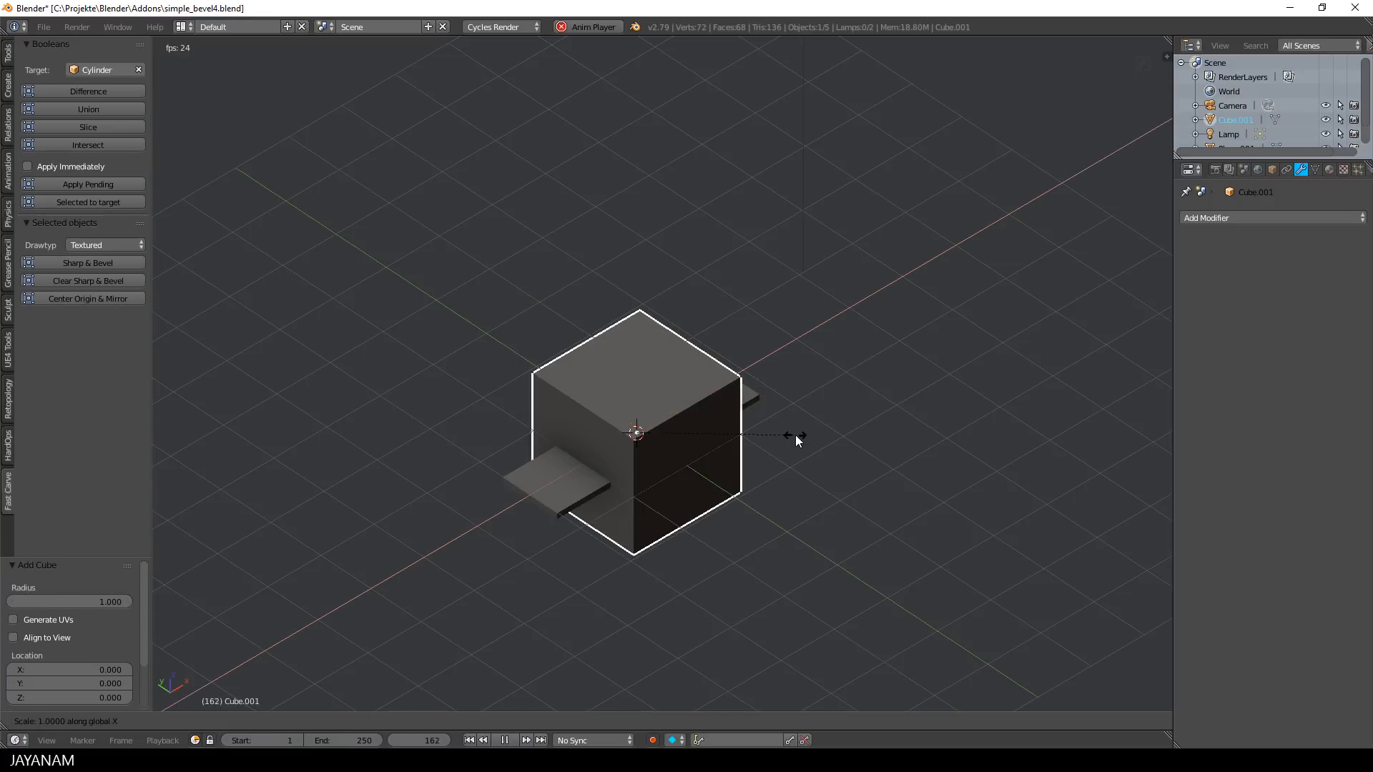
{"action": "key", "text": "y"}
{"action": "left_click", "coordinate": [659, 365]}
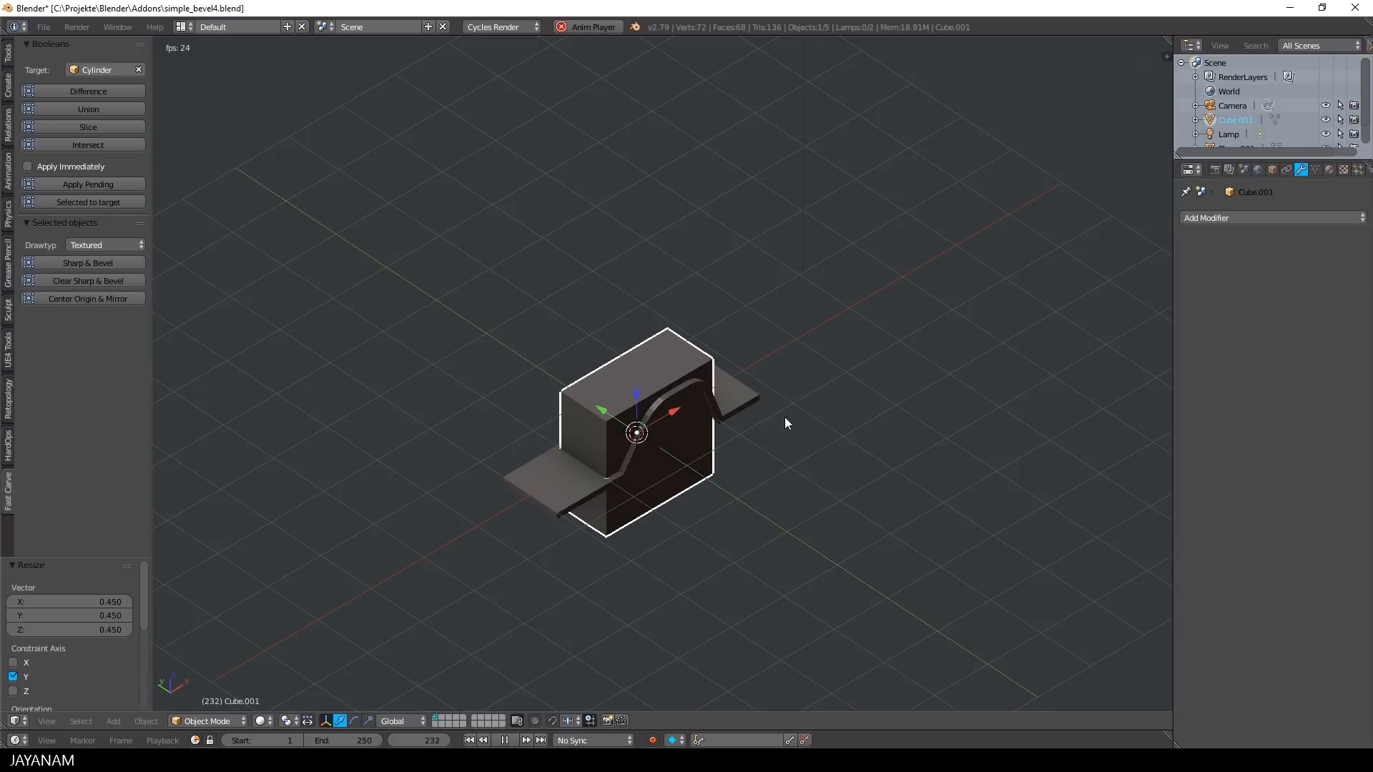
Stretch the cube by about 1.822 along X and apply its scale.
{"action": "key", "text": "s"}
{"action": "key", "text": "x"}
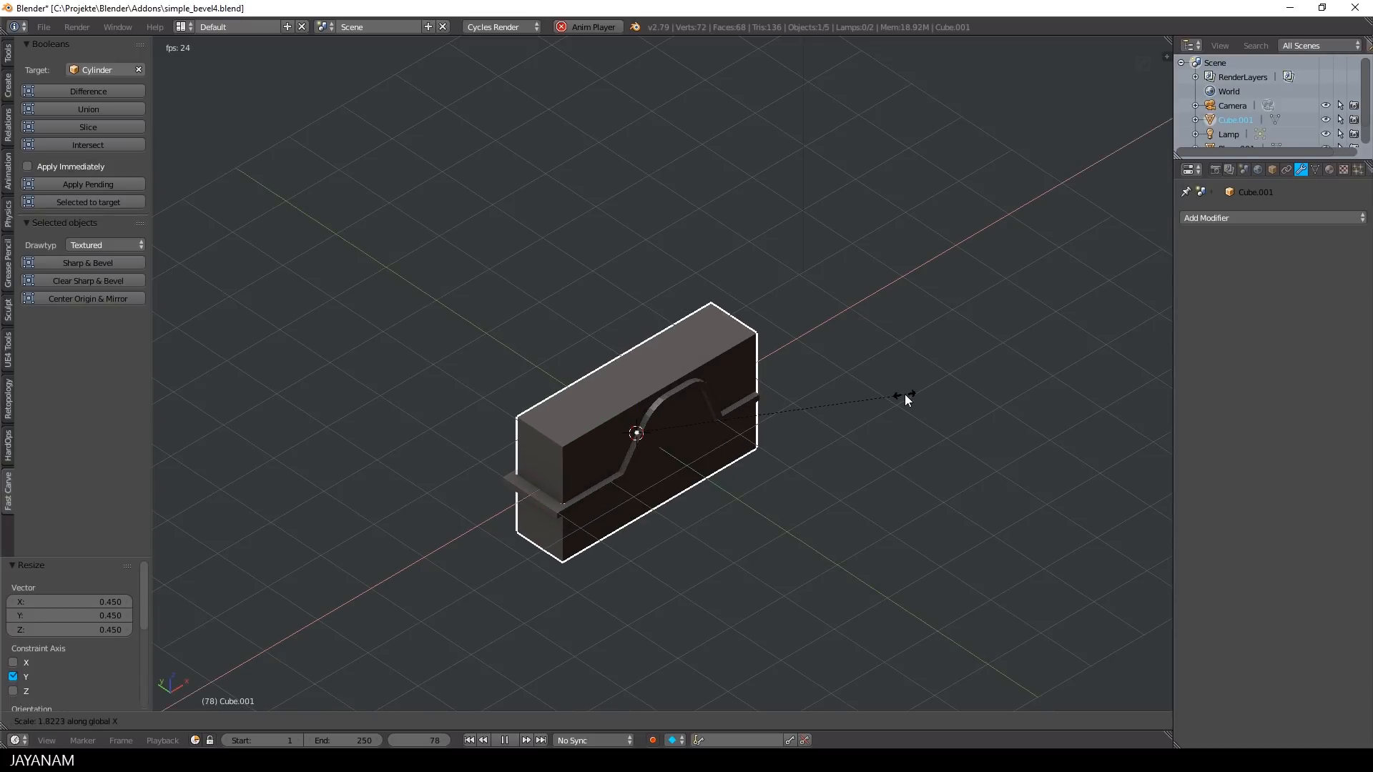
{"action": "left_click", "coordinate": [905, 394]}
{"action": "key", "text": "ctrl+a"}
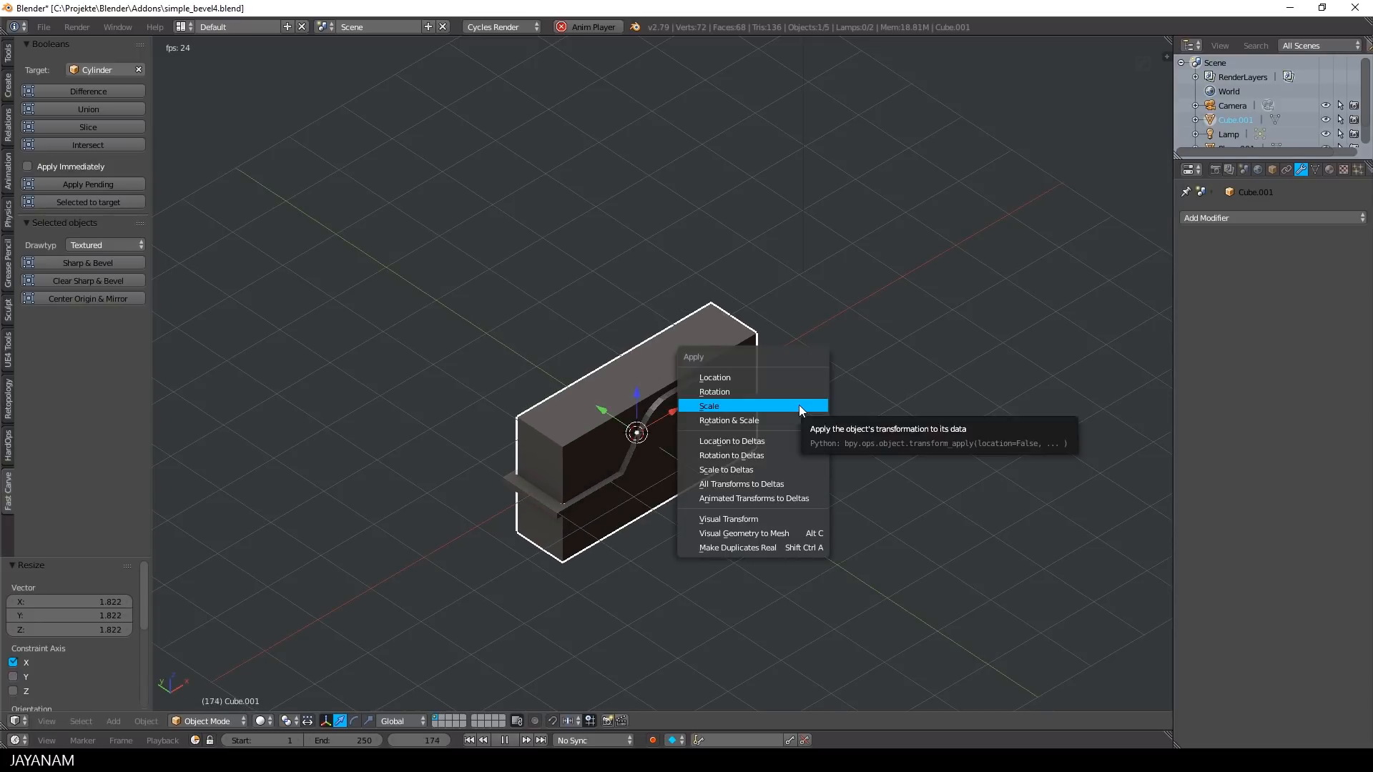
{"action": "left_click", "coordinate": [799, 405]}
Bevel the two vertical edges at the box's near end with 6 segments and about 0.34 offset, and leave Edit Mode.
{"action": "key", "text": "Tab"}
{"action": "left_click", "coordinate": [929, 411]}
{"action": "right_click", "coordinate": [561, 471]}
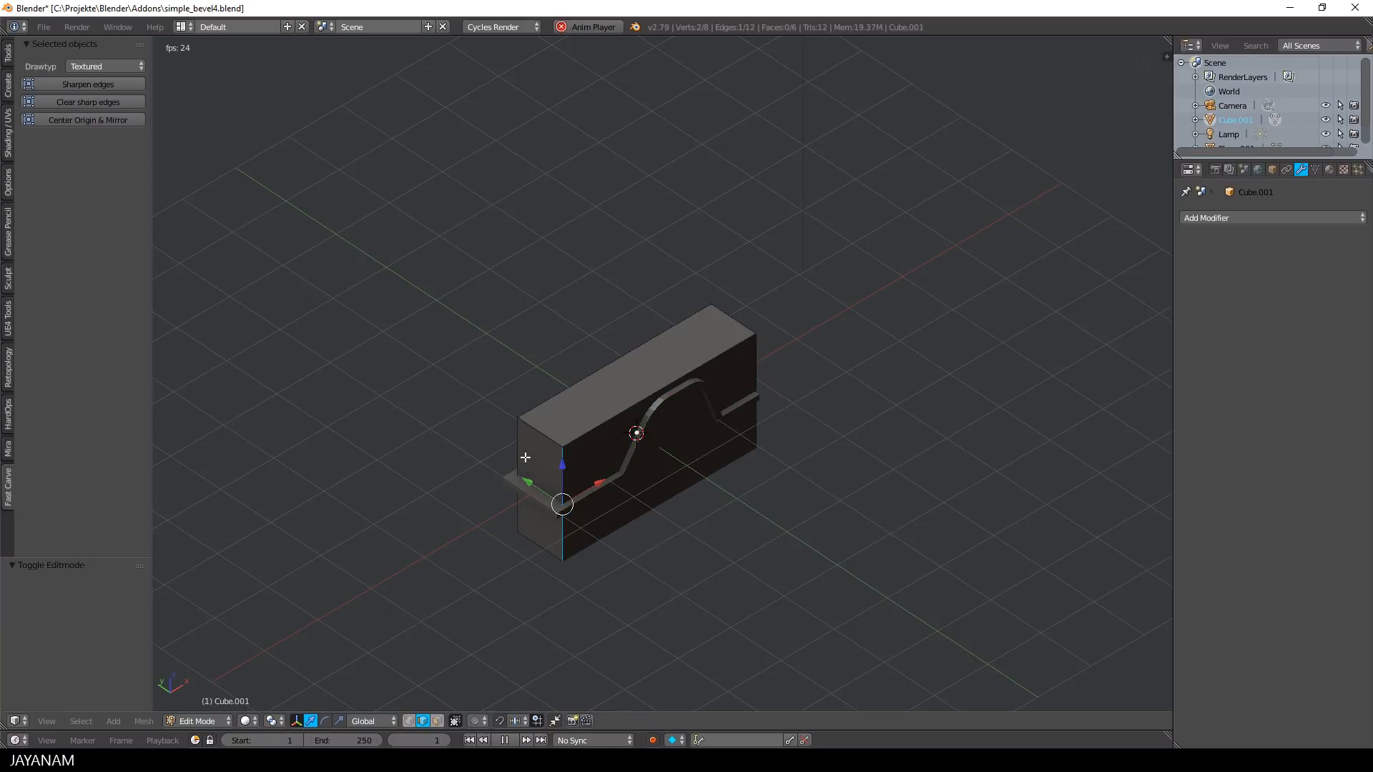
{"action": "right_click", "coordinate": [528, 455], "text": "shift"}
{"action": "key", "text": "ctrl+b"}
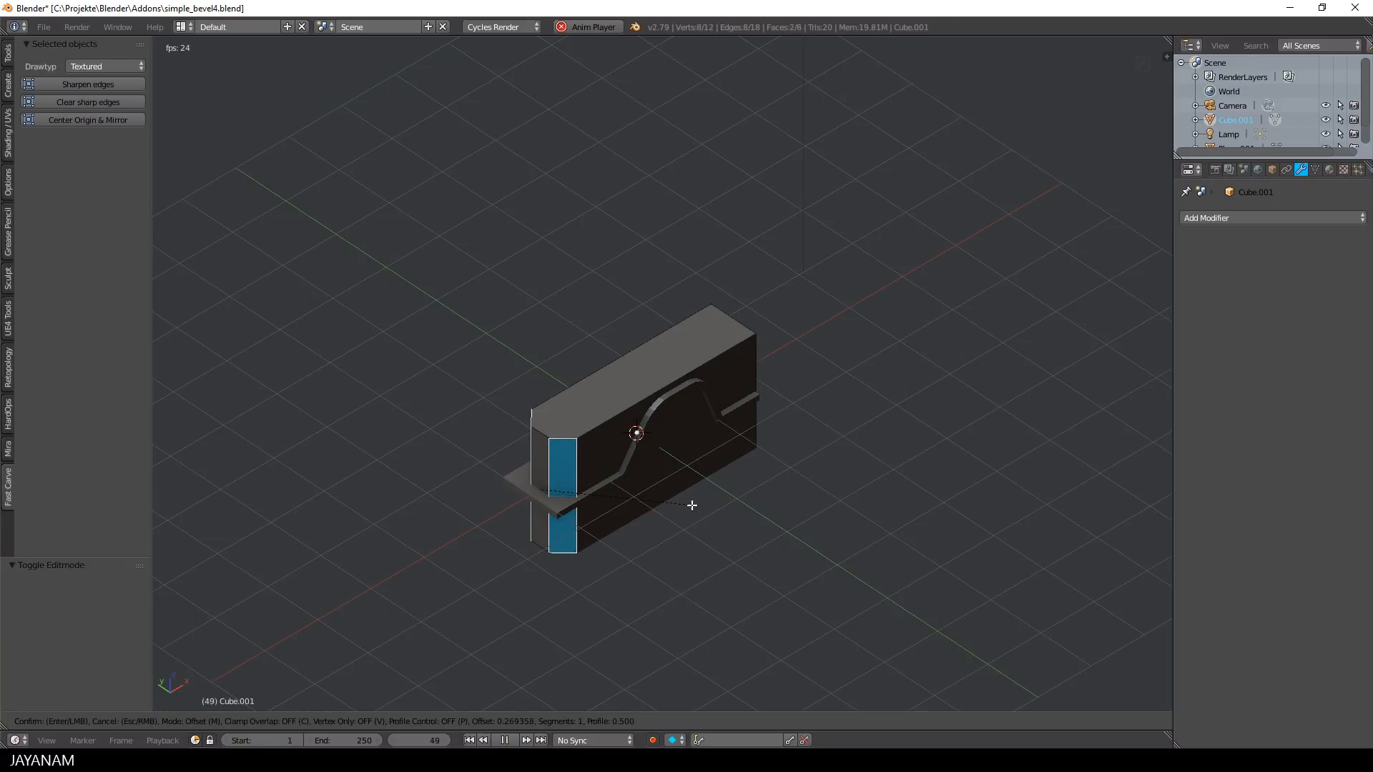
{"action": "scroll", "coordinate": [695, 507], "scroll_direction": "up", "scroll_amount": 3}
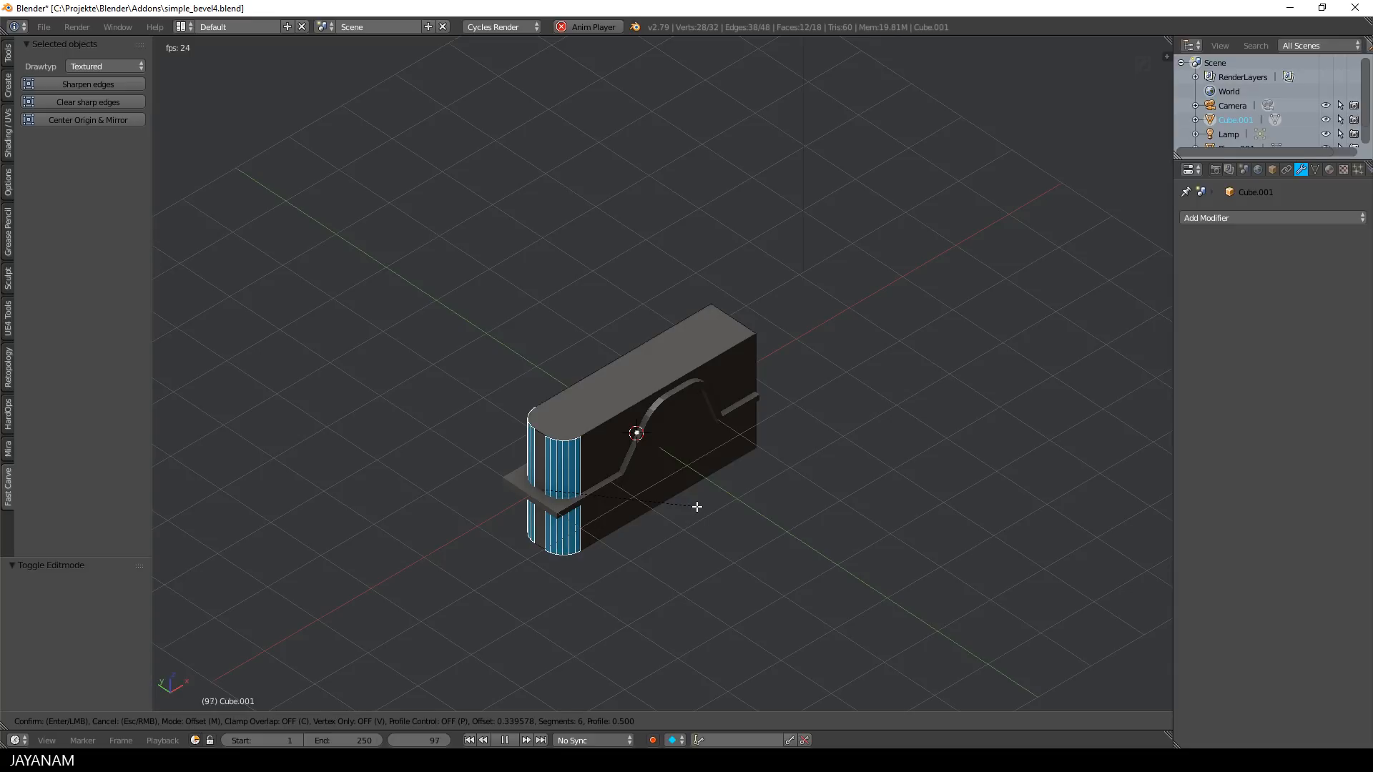
{"action": "left_click", "coordinate": [699, 507]}
{"action": "key", "text": "Tab"}
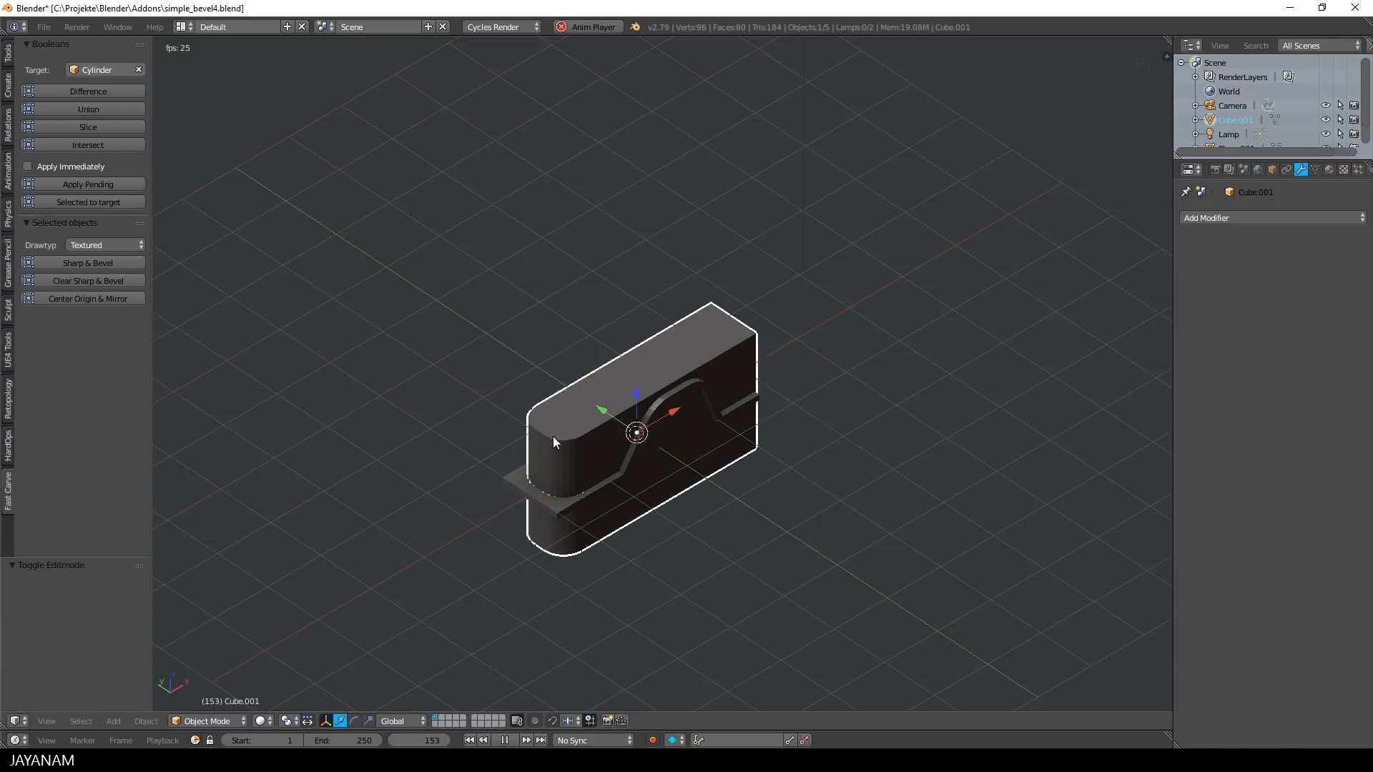
Set the curved strip as the boolean target and intersect it with the rounded box.
{"action": "middle_click_drag", "start_coordinate": [552, 437], "coordinate": [555, 445]}
{"action": "scroll", "coordinate": [555, 445], "scroll_direction": "up", "scroll_amount": 2}
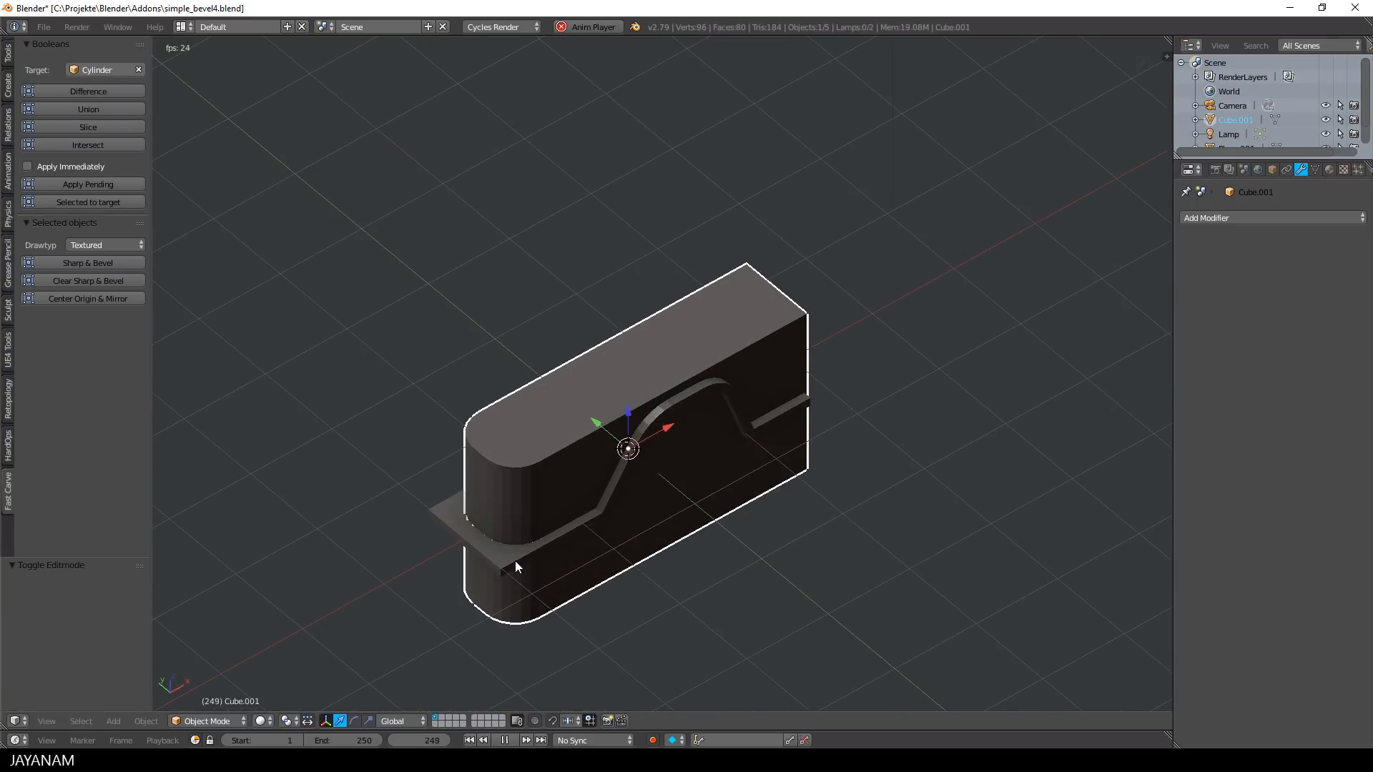
{"action": "right_click", "coordinate": [515, 559]}
{"action": "left_click", "coordinate": [101, 203]}
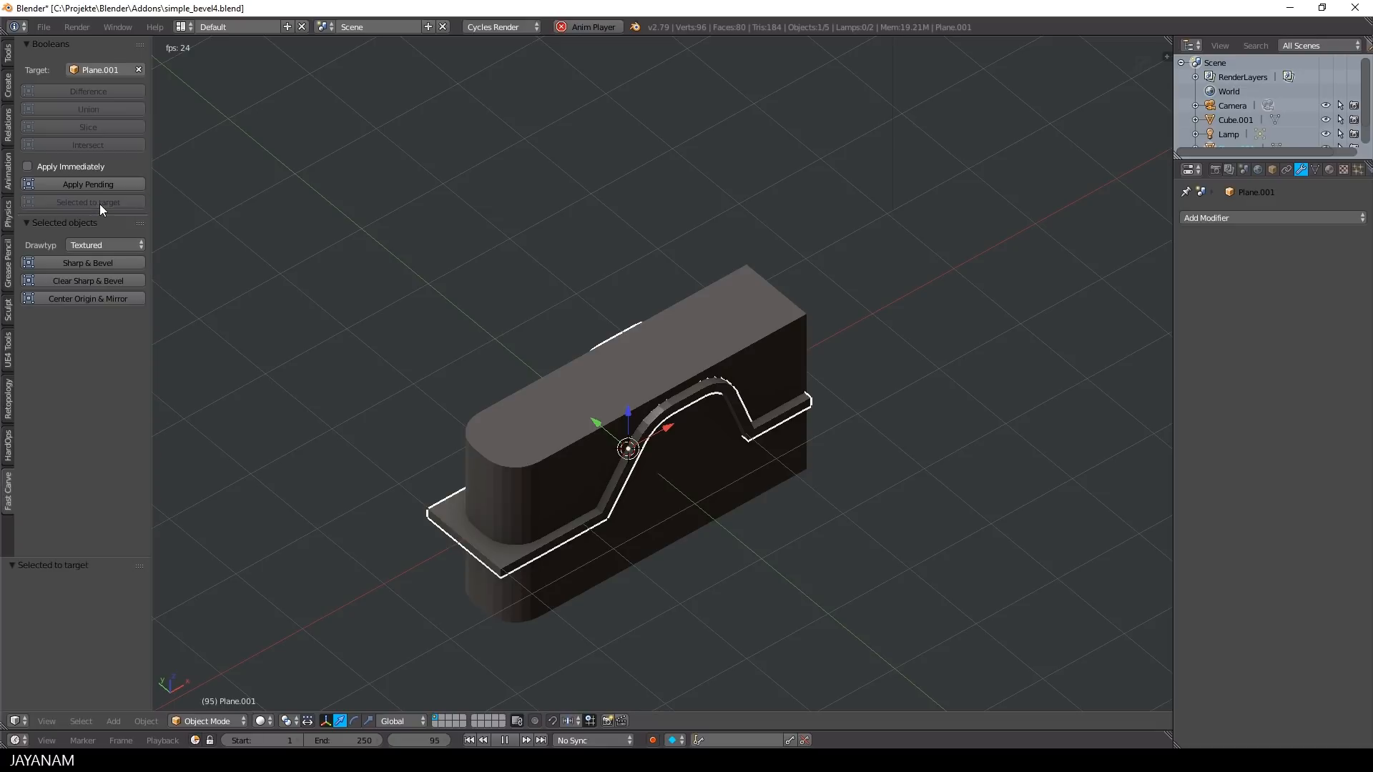
{"action": "right_click", "coordinate": [556, 432]}
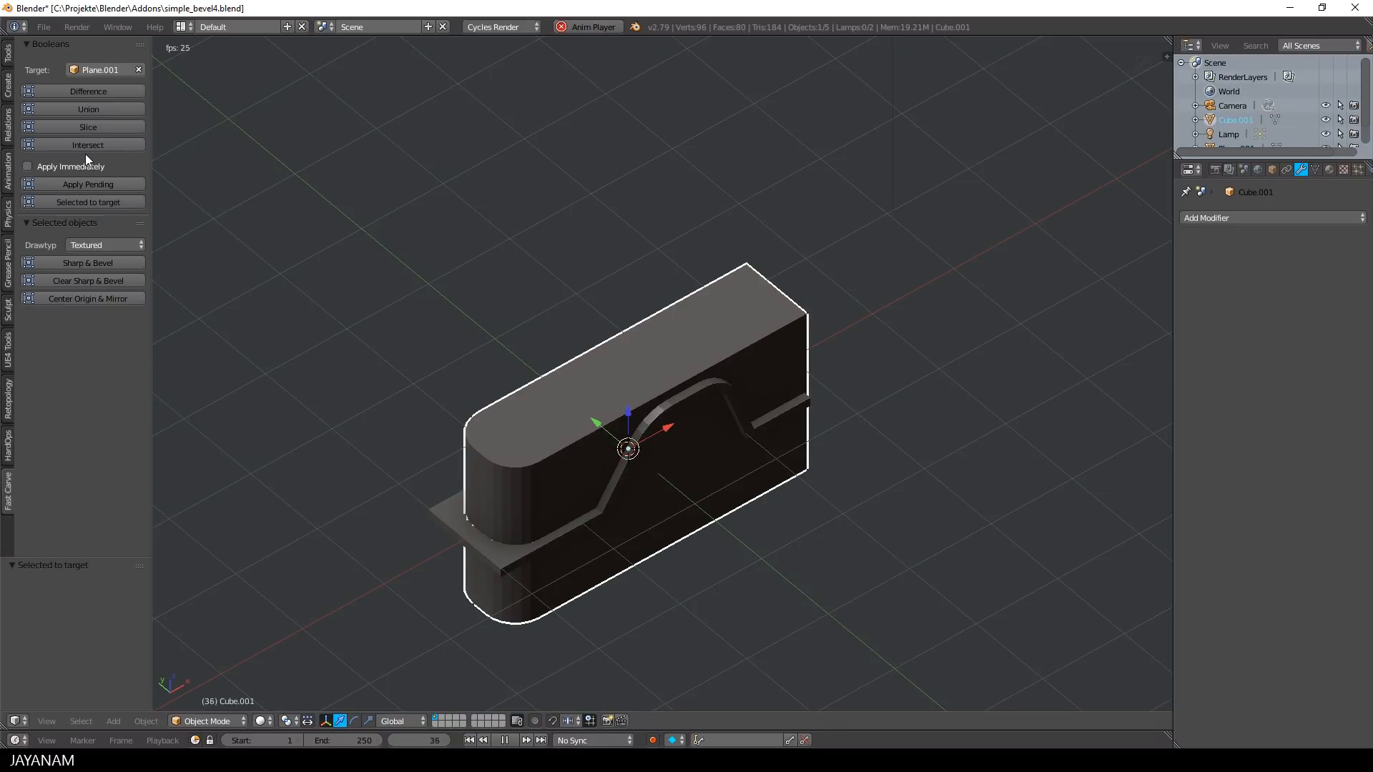
{"action": "left_click", "coordinate": [103, 144]}
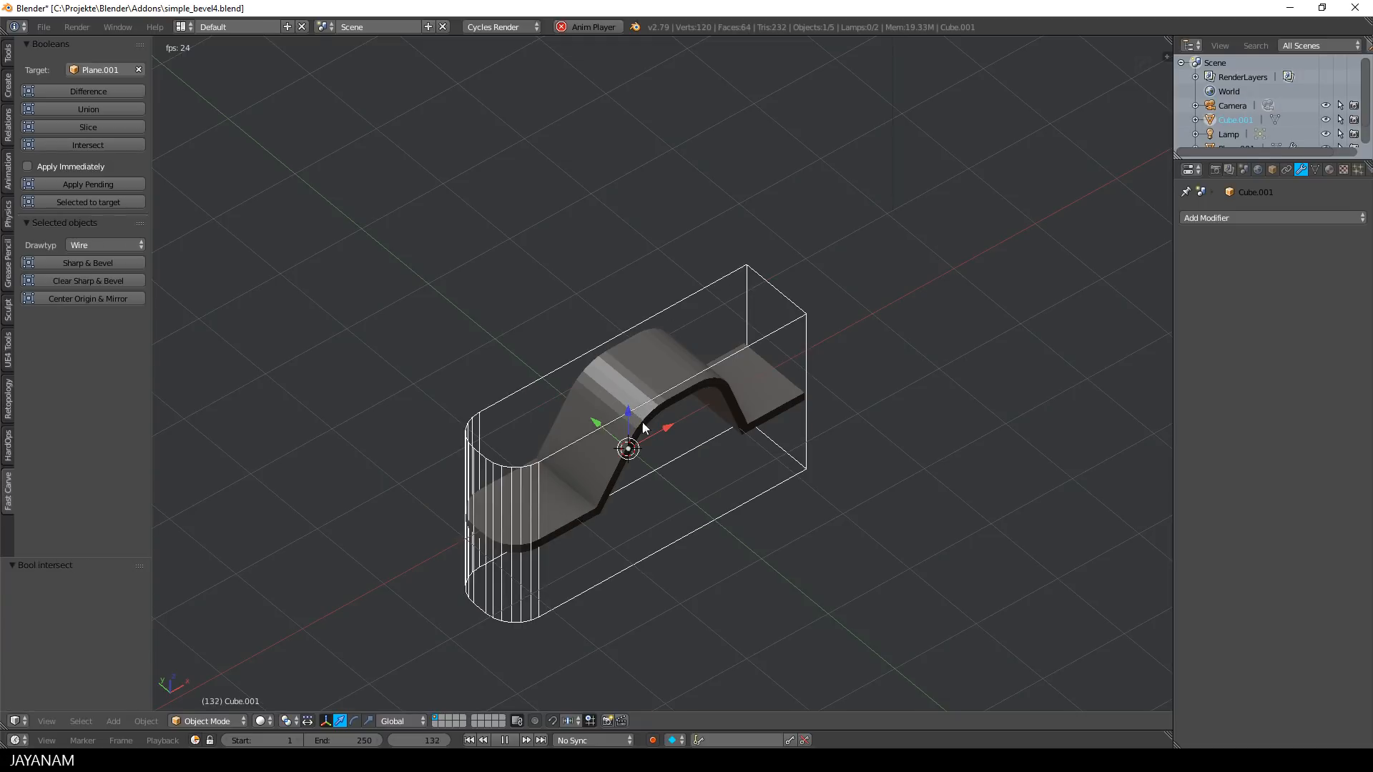
Shift the wireframe cutter box about 0.096 along X and apply the pending boolean.
{"action": "mouse_move", "coordinate": [667, 432]}
{"action": "left_mouse_down"}
{"action": "mouse_move", "coordinate": [712, 412]}
{"action": "mouse_move", "coordinate": [637, 446]}
{"action": "mouse_move", "coordinate": [676, 431]}
{"action": "left_mouse_up"}
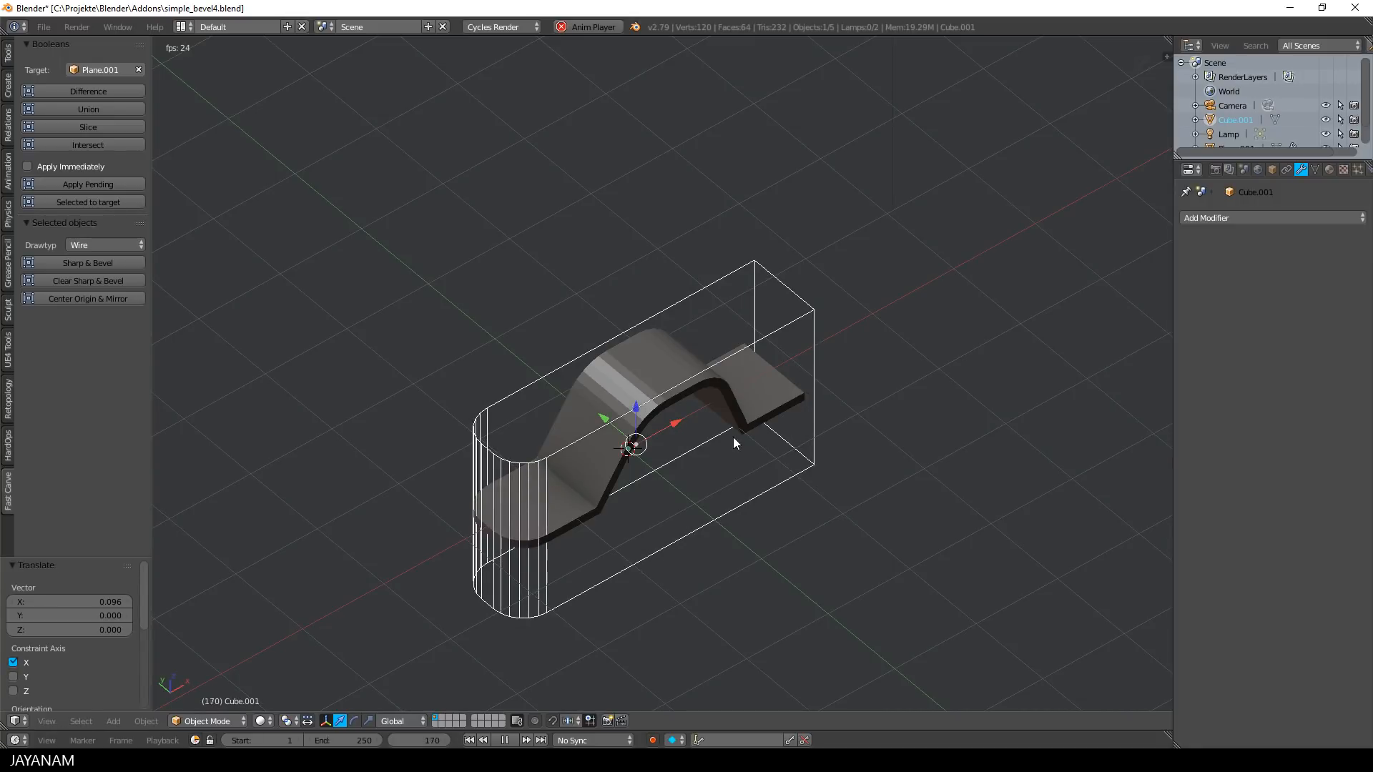
{"action": "left_click", "coordinate": [93, 185]}
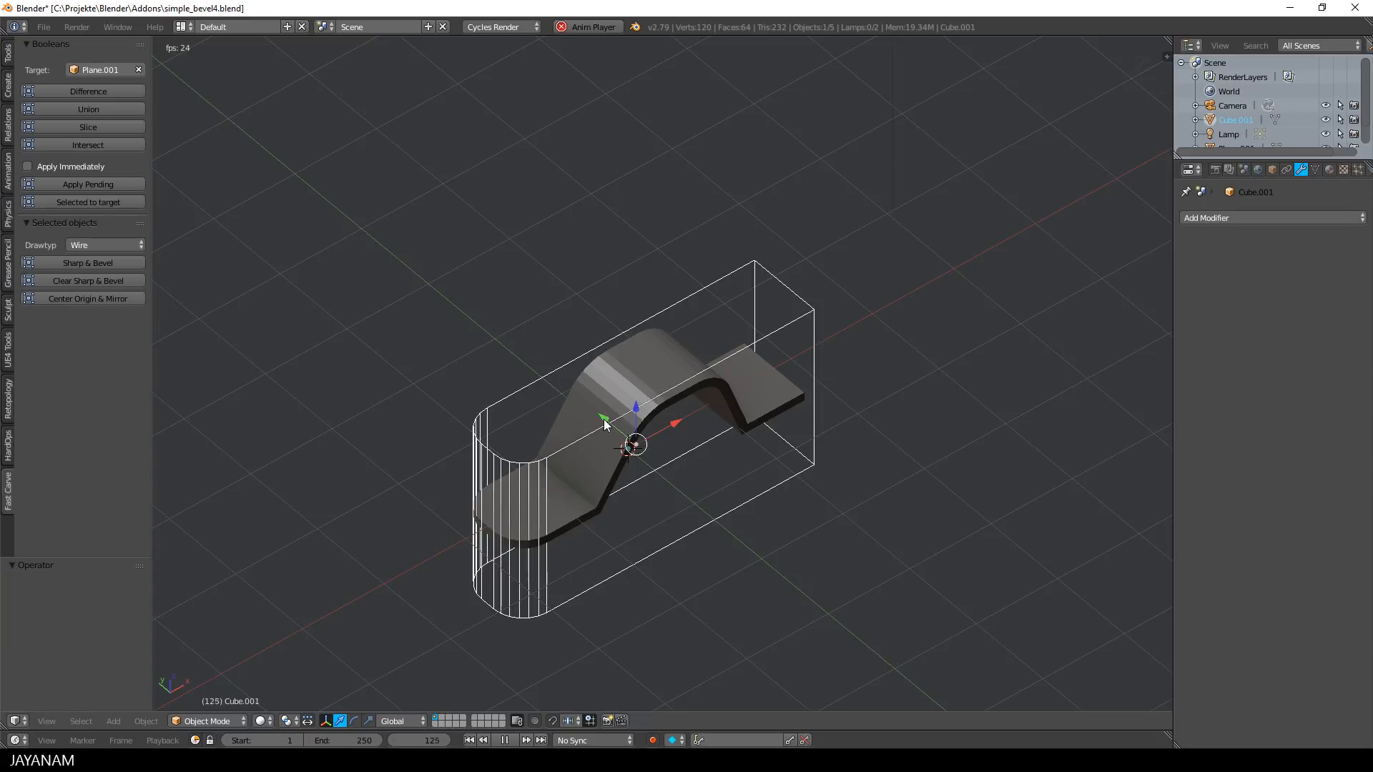
Delete the cutter box and run Sharp & Bevel on the trimmed strip.
{"action": "key", "text": "x"}
{"action": "left_click", "coordinate": [604, 419]}
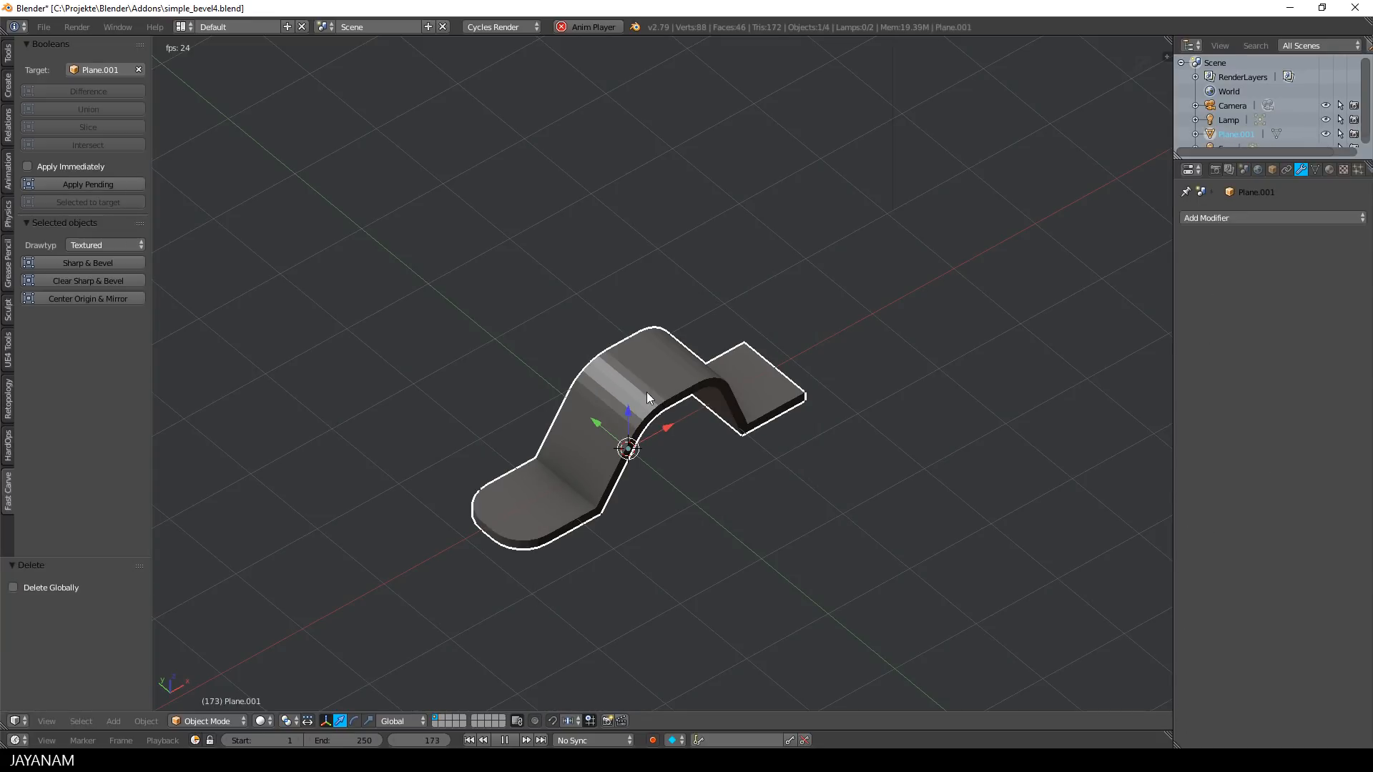
{"action": "left_click", "coordinate": [110, 265]}
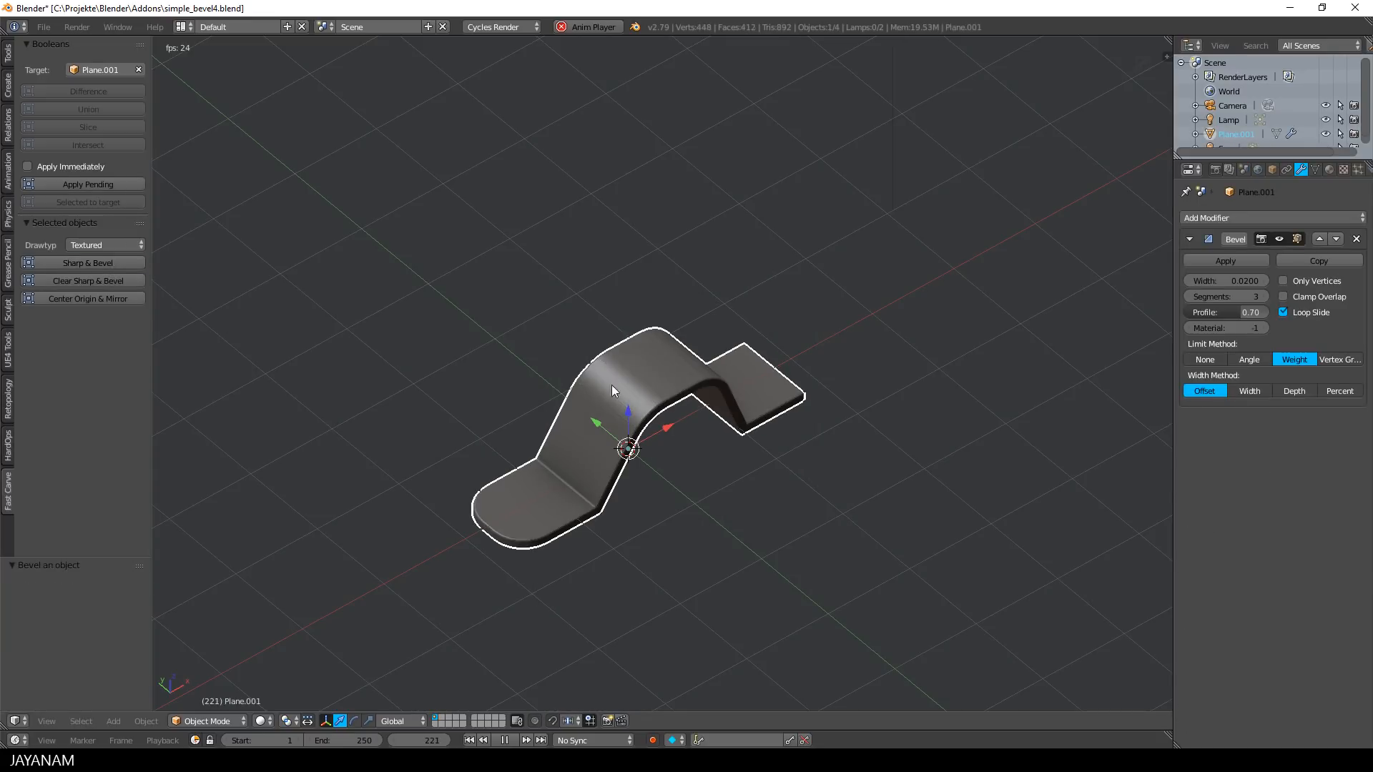
{"action": "middle_click_drag", "start_coordinate": [504, 375], "coordinate": [494, 333]}
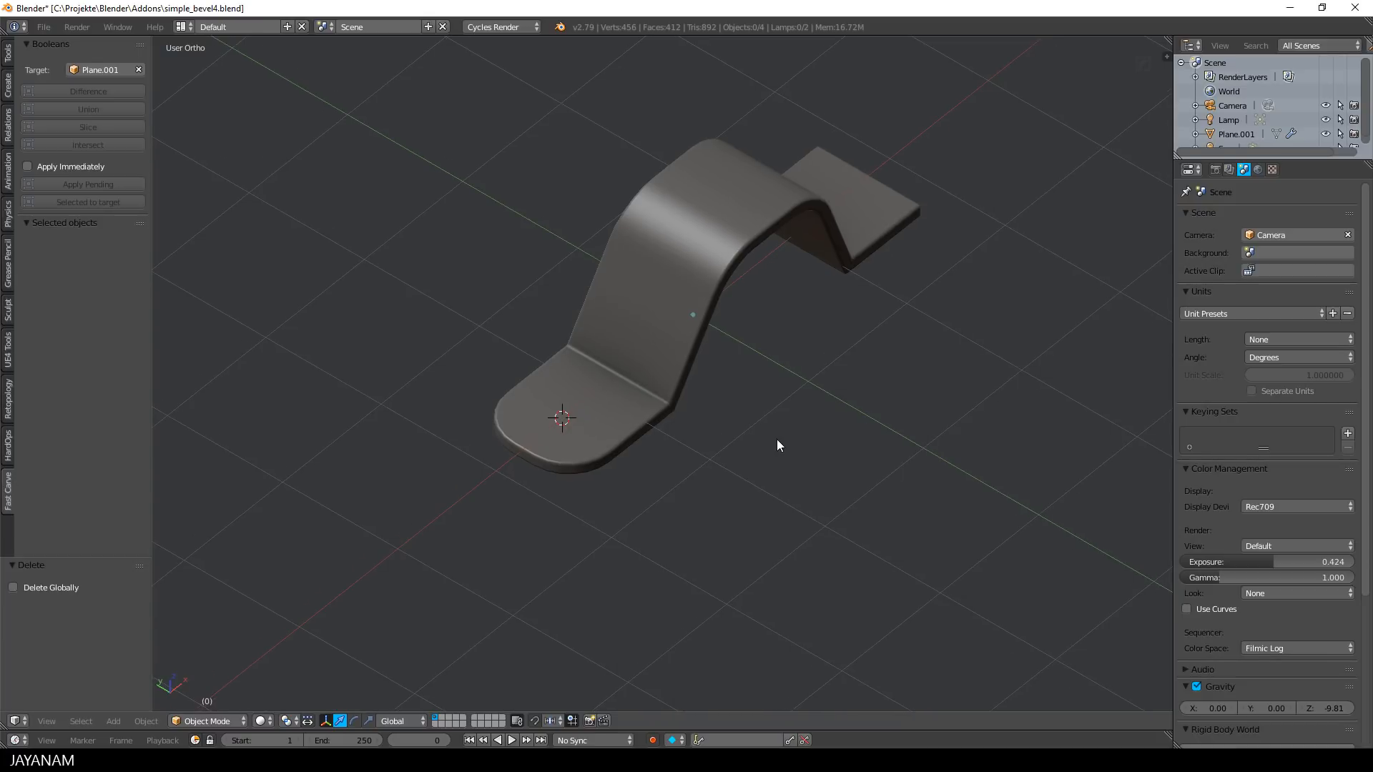
Add a cylinder at the 3D cursor on the strip's rounded end and scale it to about 0.84.
{"action": "key", "text": "shift+a"}
{"action": "mouse_move", "coordinate": [777, 439]}
{"action": "left_click", "coordinate": [843, 205]}
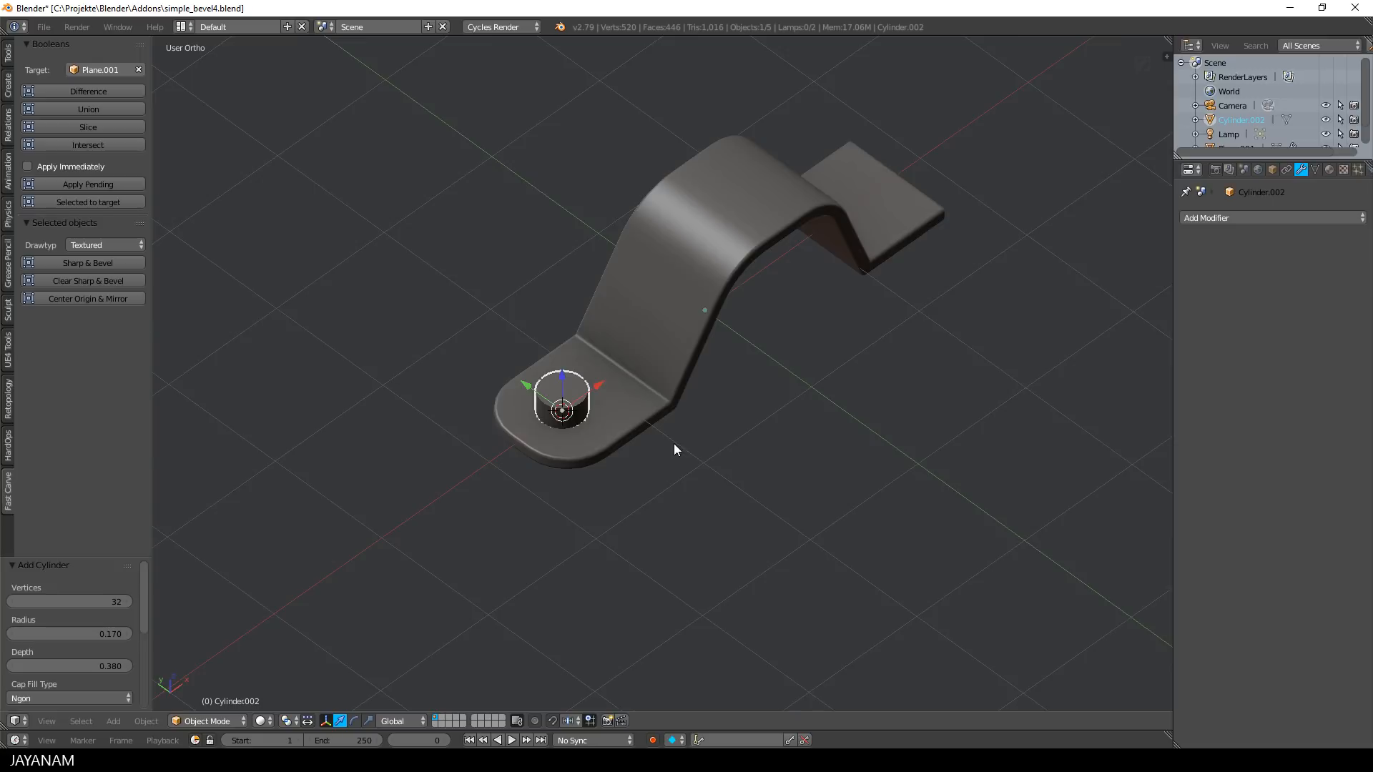
{"action": "scroll", "coordinate": [745, 469], "scroll_direction": "up", "scroll_amount": 2}
{"action": "key", "text": "s"}
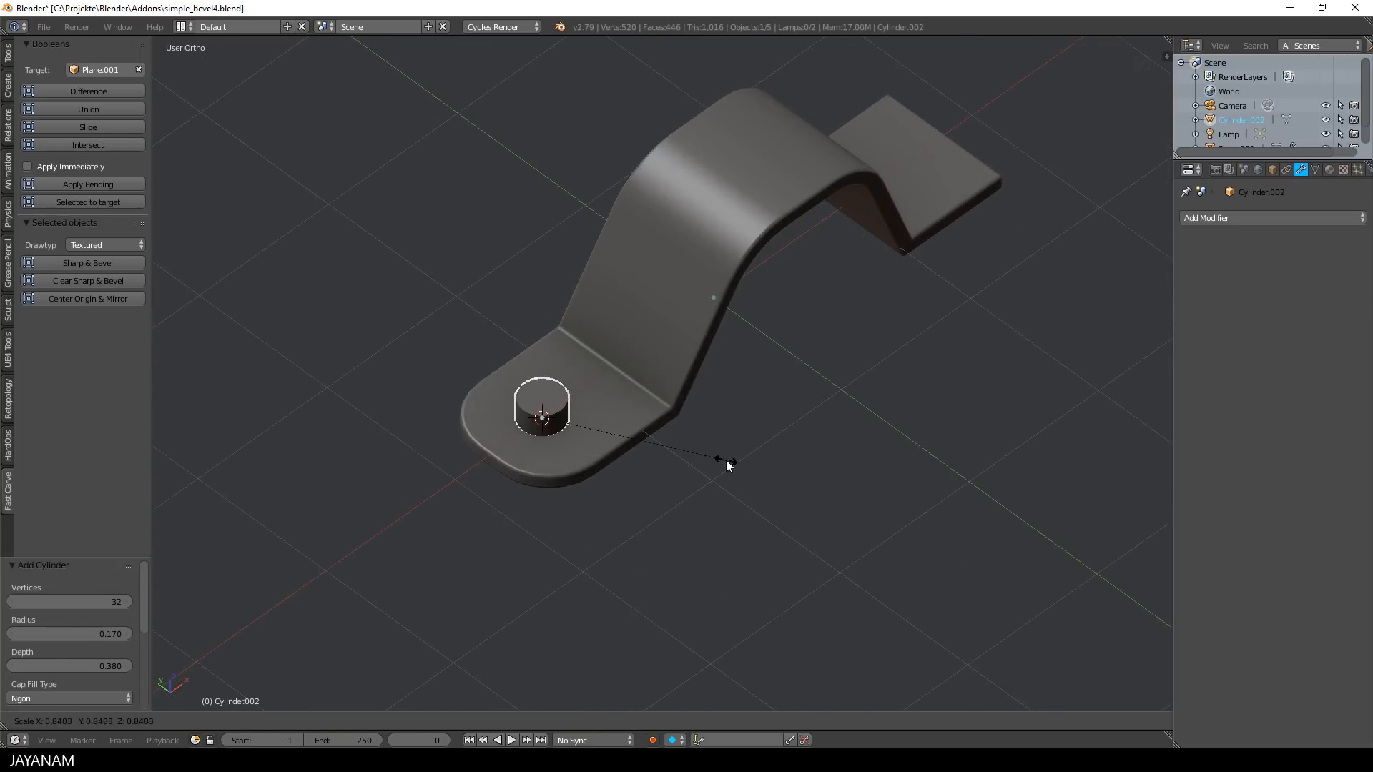
{"action": "left_click", "coordinate": [721, 462]}
Extrude the cylinder's top face upward by about 0.08 in Edit Mode and scale it by about 1.34 to flare it.
{"action": "key", "text": "Tab"}
{"action": "left_click", "coordinate": [830, 461]}
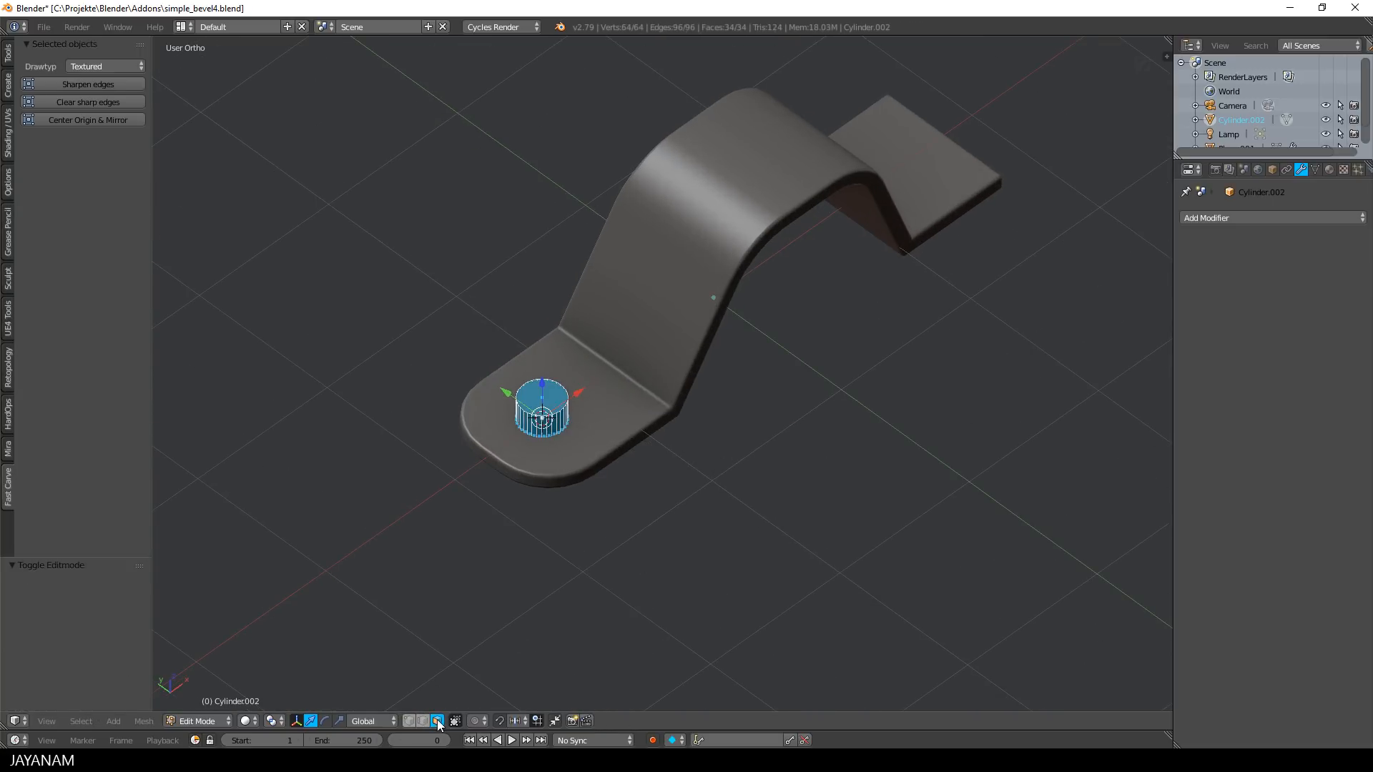
{"action": "right_click", "coordinate": [543, 397]}
{"action": "key", "text": "e"}
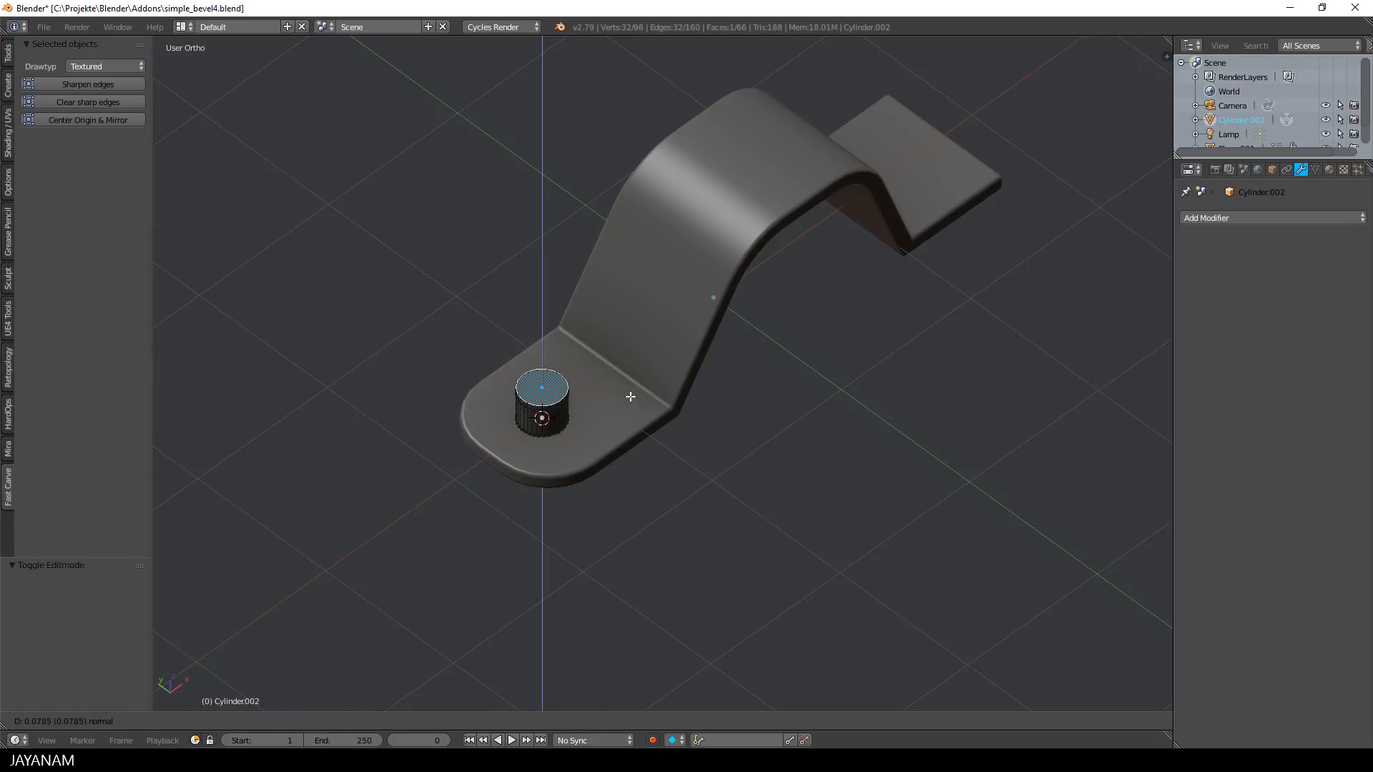
{"action": "left_click", "coordinate": [630, 398]}
{"action": "key", "text": "s"}
{"action": "left_click", "coordinate": [659, 398]}
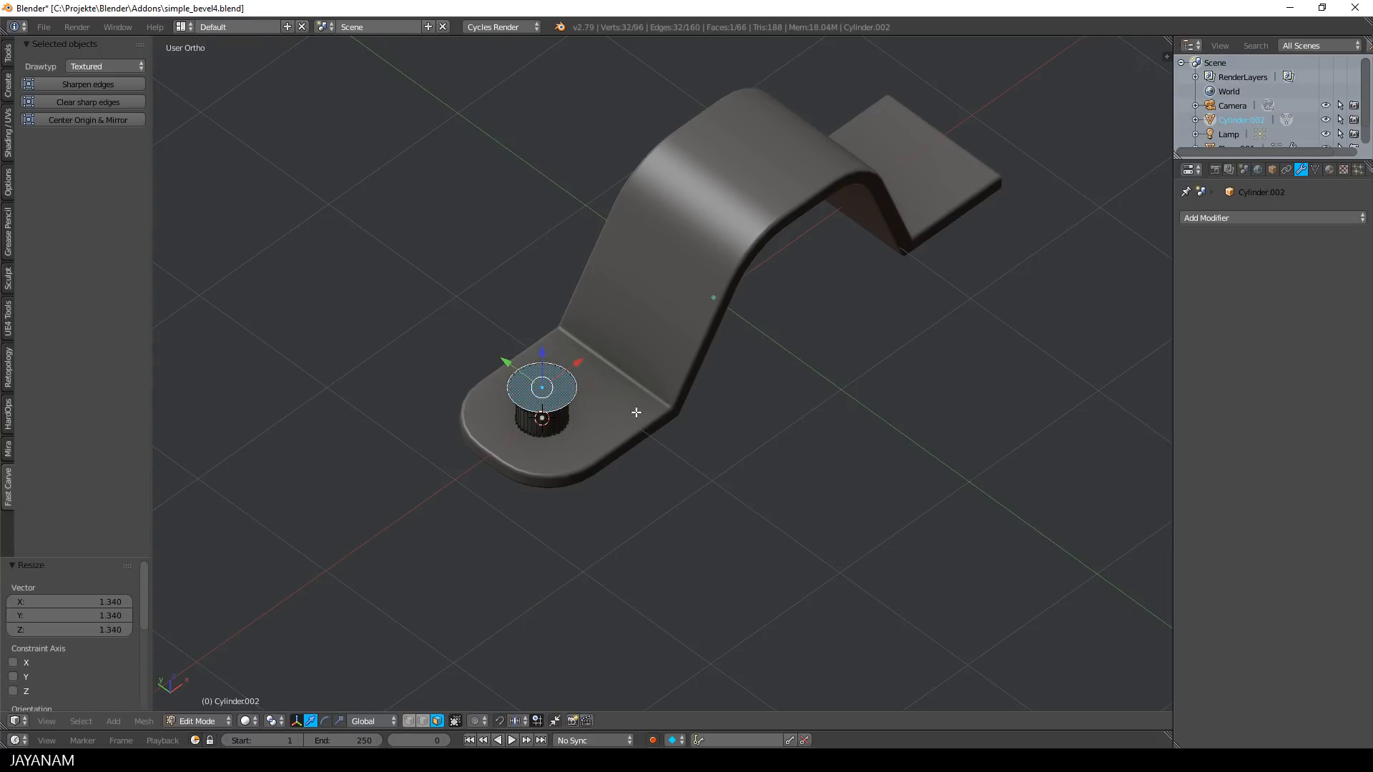
Adjust the flared top face's height along Z and its scale, and return to Object Mode.
{"action": "middle_click_drag", "start_coordinate": [629, 408], "coordinate": [647, 352]}
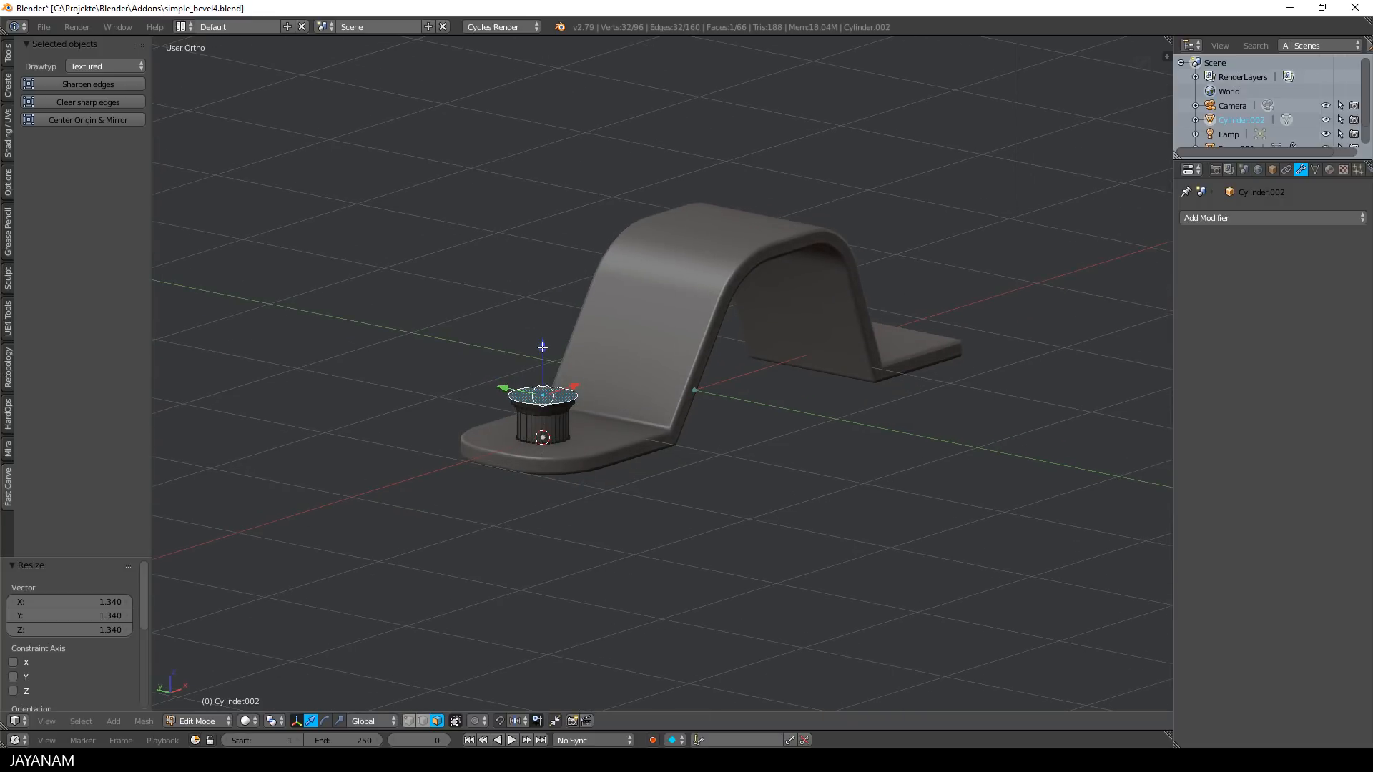
{"action": "key", "text": "g"}
{"action": "key", "text": "z"}
{"action": "left_click", "coordinate": [560, 359]}
{"action": "key", "text": "s"}
{"action": "left_click", "coordinate": [692, 405]}
{"action": "middle_click_drag", "start_coordinate": [690, 398], "coordinate": [647, 447]}
{"action": "key", "text": "Tab"}
{"action": "left_click", "coordinate": [559, 445]}
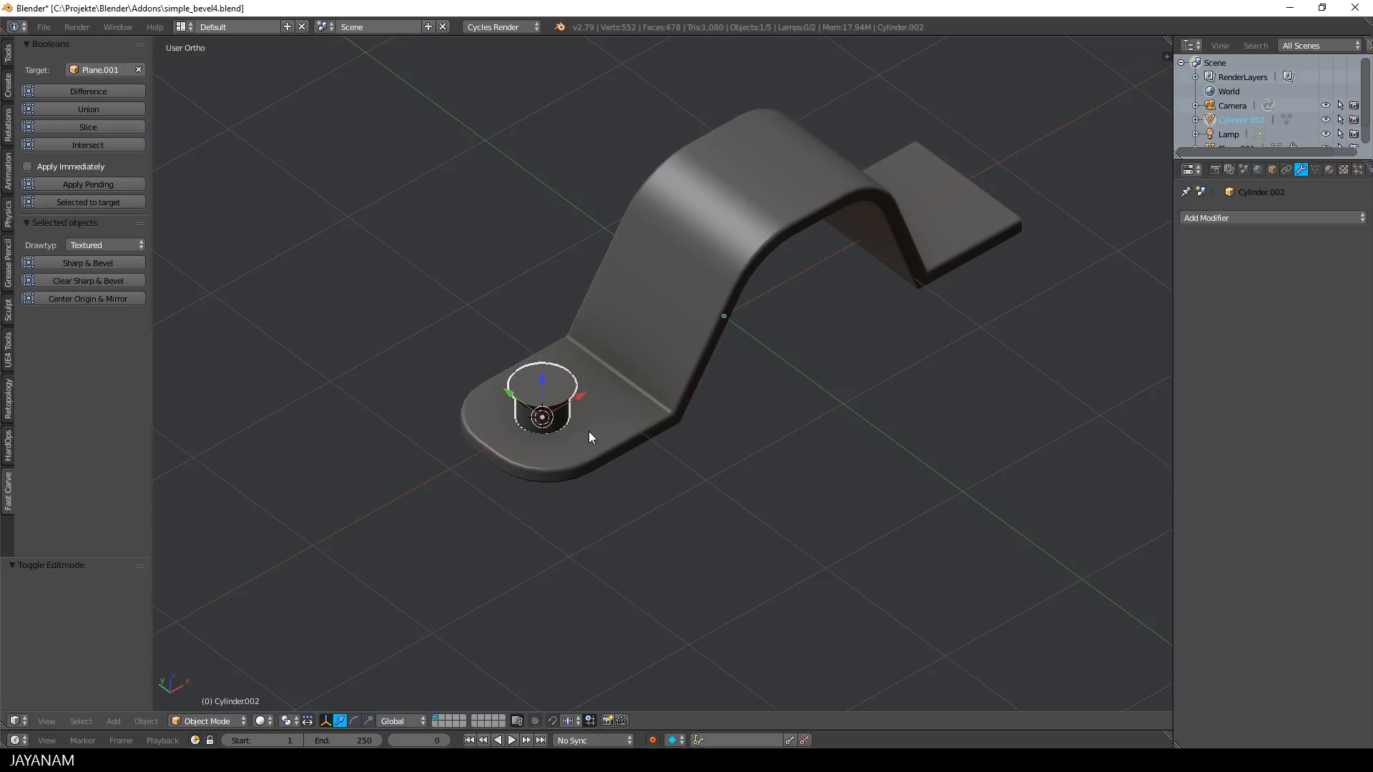
Subtract the flared cylinder from the curved strip with a boolean difference.
{"action": "right_click", "coordinate": [590, 431]}
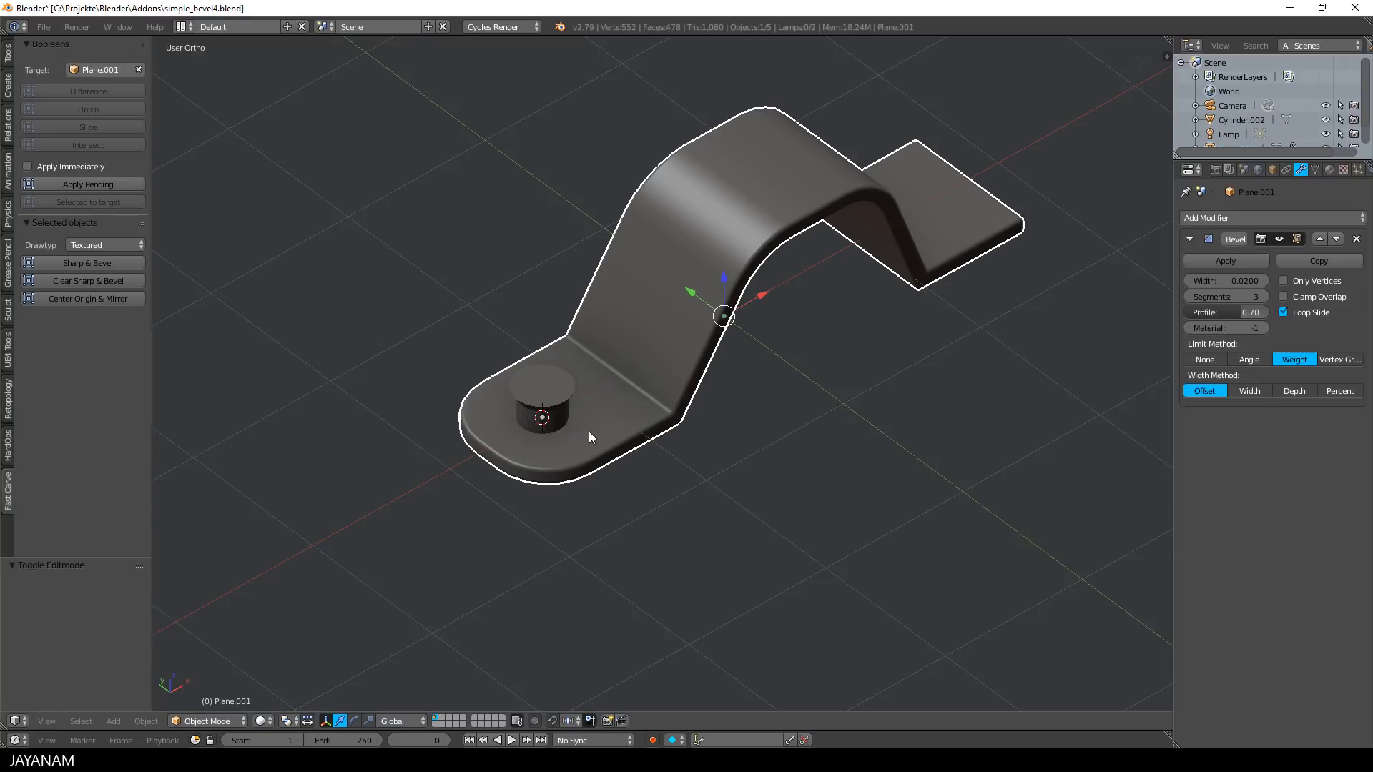
{"action": "right_click", "coordinate": [555, 392]}
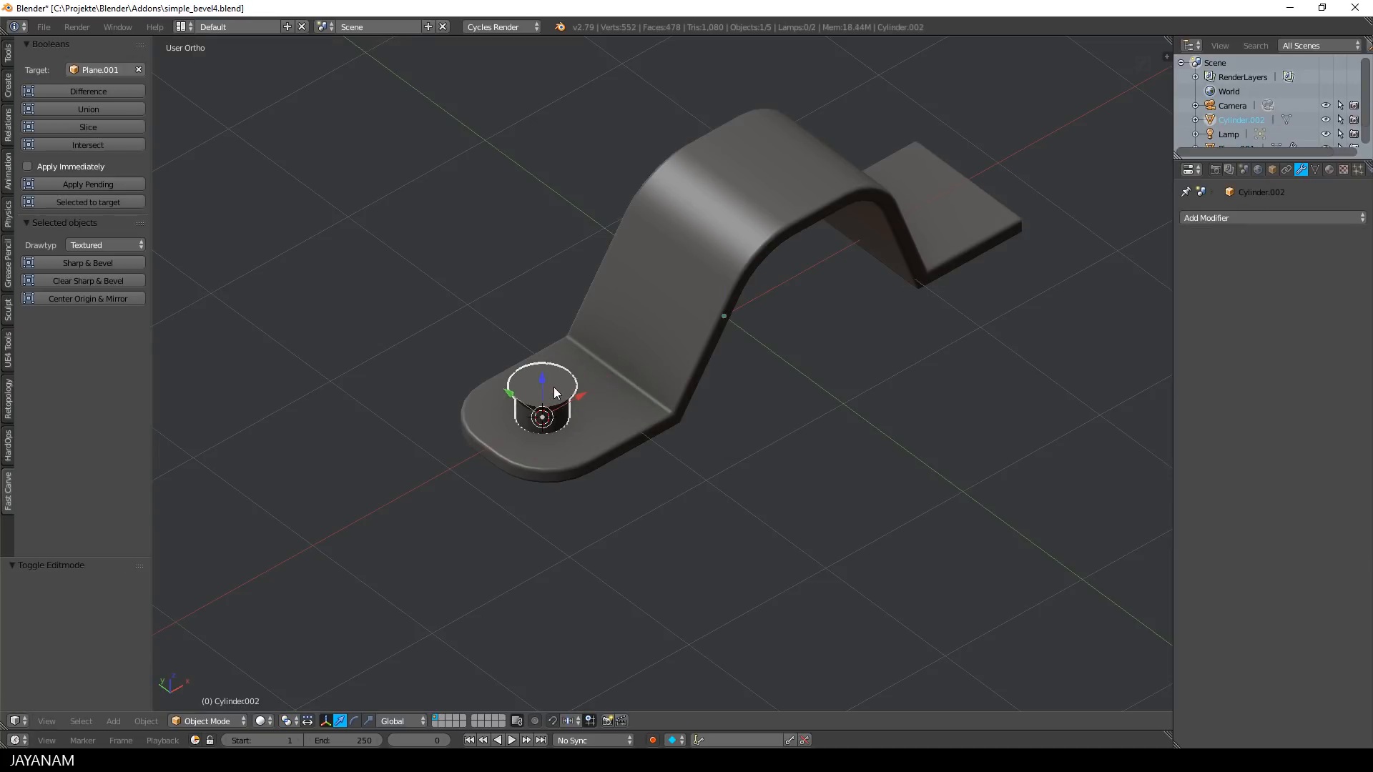
{"action": "left_click", "coordinate": [71, 90]}
Lower the cutter cylinder about 0.199 along Z to countersink the hole, and nudge it back up about 0.005.
{"action": "scroll", "coordinate": [619, 430], "scroll_direction": "up", "scroll_amount": 2}
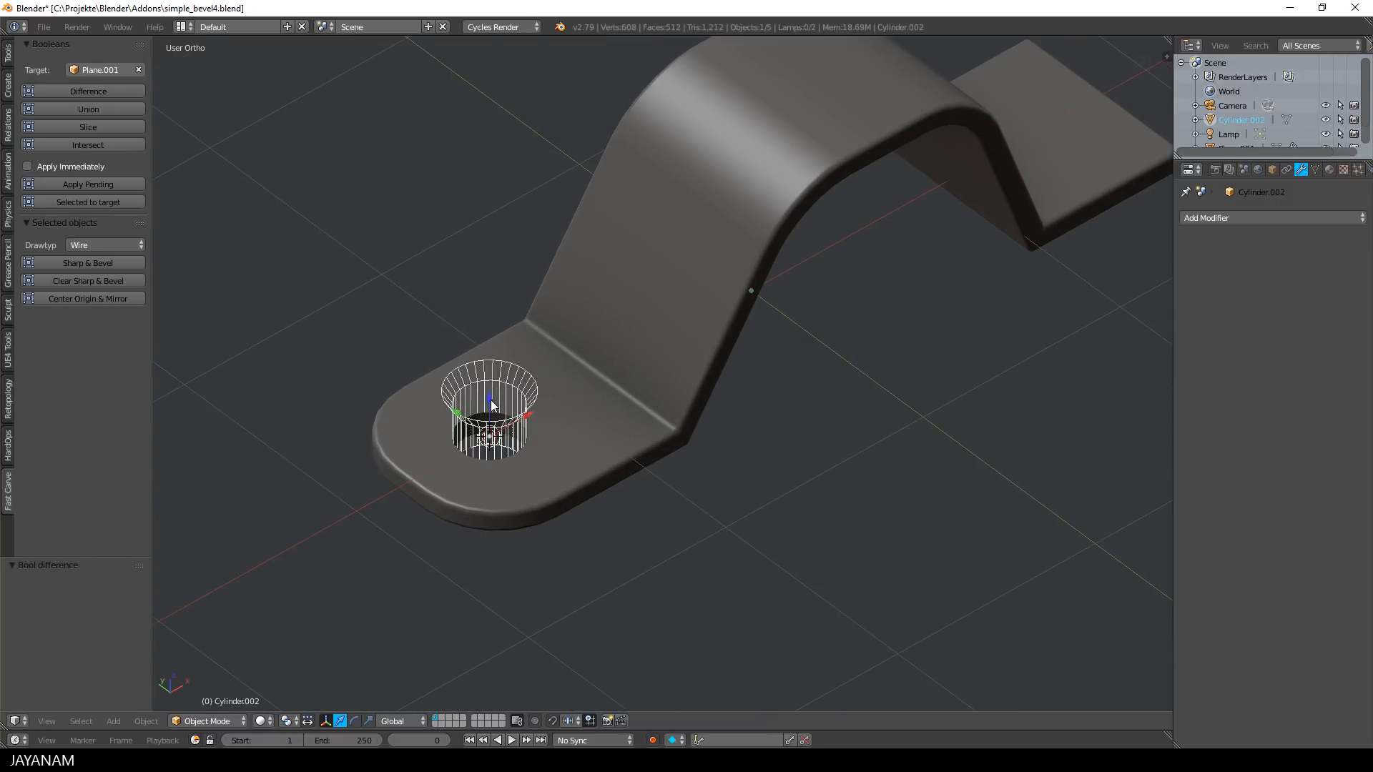
{"action": "left_click_drag", "start_coordinate": [490, 400], "coordinate": [489, 444]}
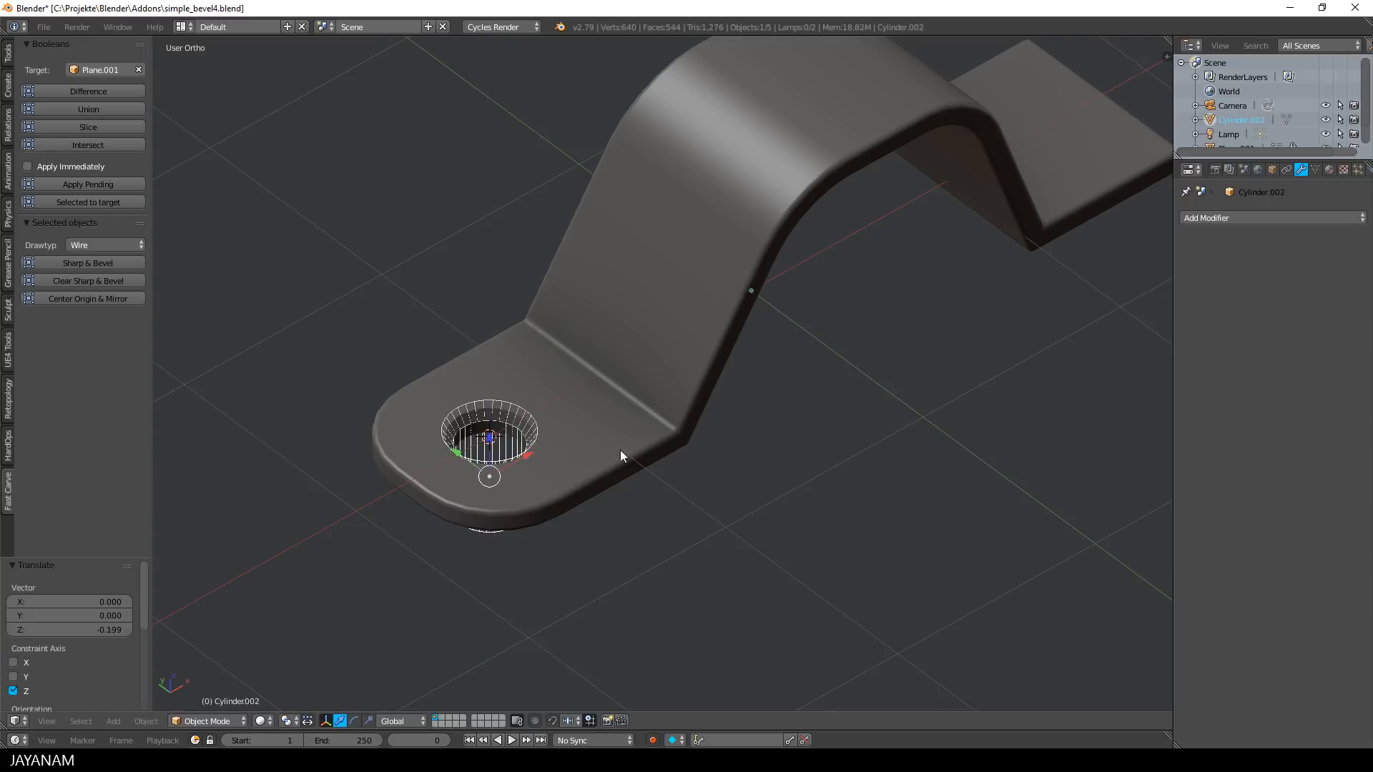
{"action": "middle_click_drag", "start_coordinate": [619, 454], "coordinate": [591, 444]}
{"action": "scroll", "coordinate": [769, 423], "scroll_direction": "up", "scroll_amount": 3}
{"action": "middle_click_drag", "start_coordinate": [762, 381], "coordinate": [761, 379]}
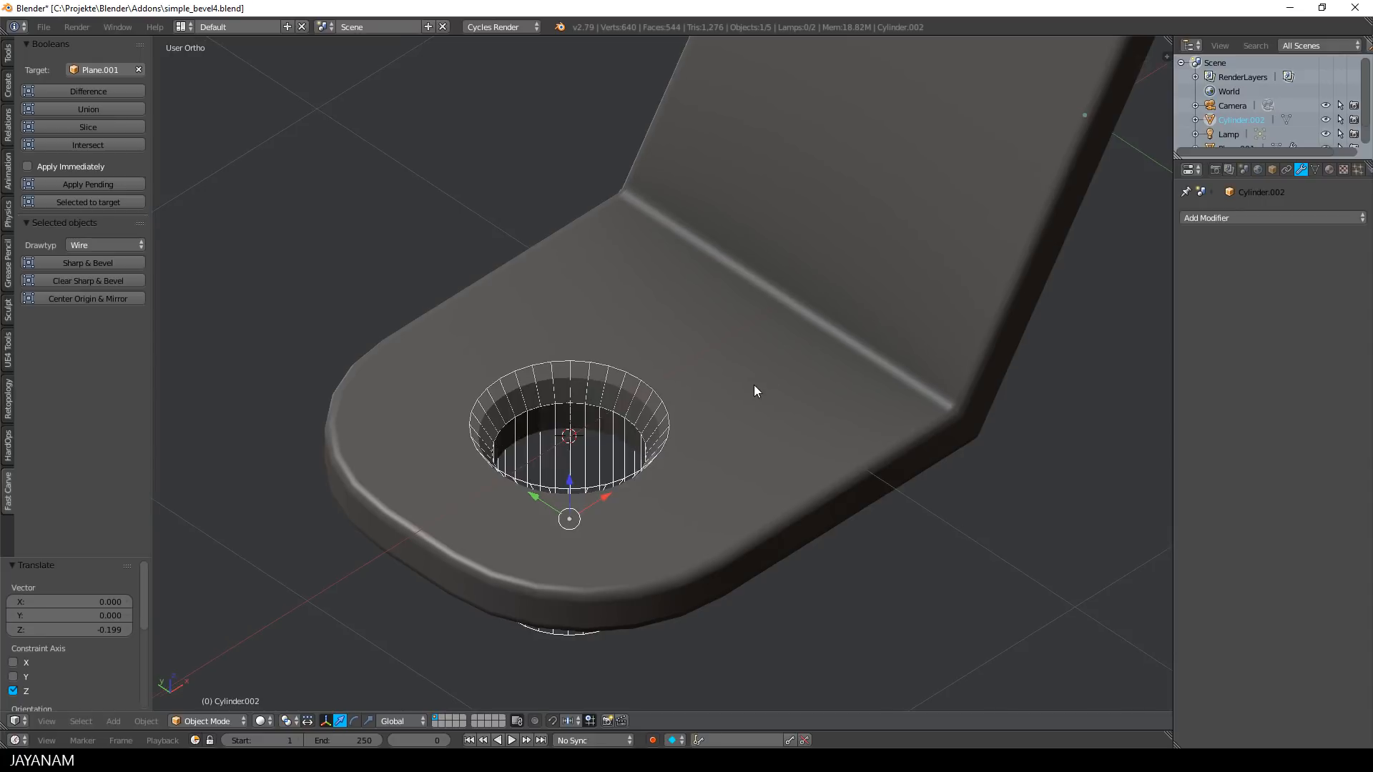
{"action": "left_click_drag", "start_coordinate": [570, 490], "coordinate": [570, 489]}
{"action": "scroll", "coordinate": [722, 471], "scroll_direction": "down", "scroll_amount": 2}
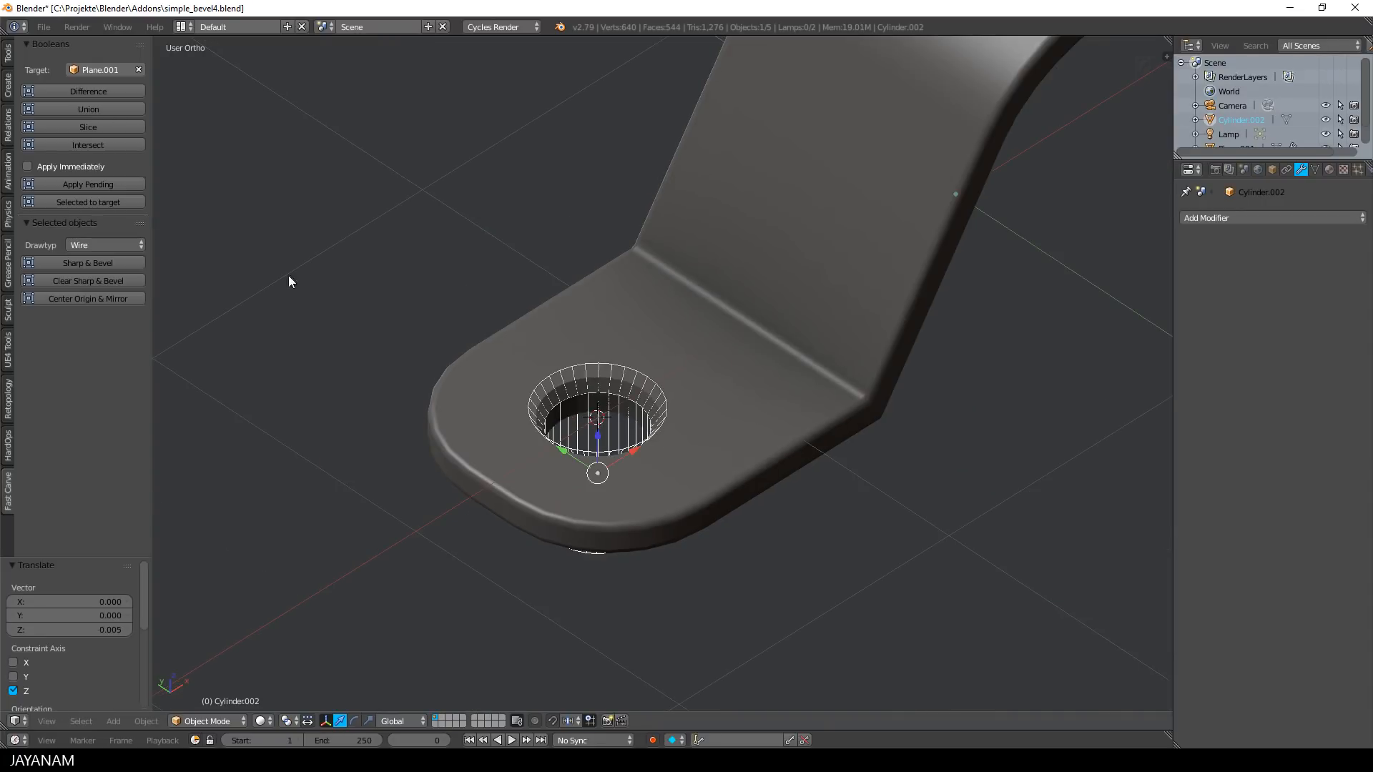
Apply the pending boolean and delete the flared cutter cylinder.
{"action": "left_click", "coordinate": [89, 186]}
{"action": "key", "text": "x"}
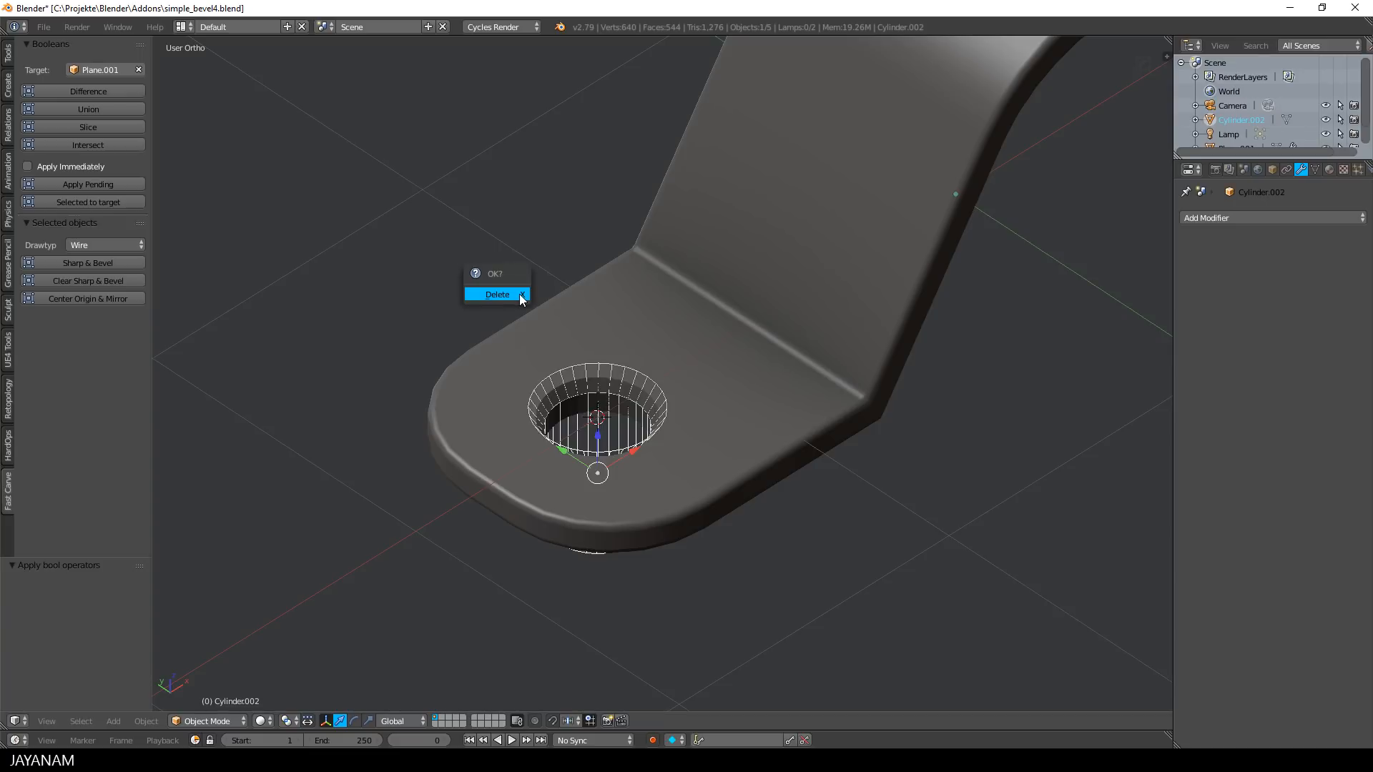
{"action": "left_click", "coordinate": [518, 294]}
Run Sharp & Bevel on the strip with its new hole and set the Bevel modifier's width to 0.0070.
{"action": "middle_click_drag", "start_coordinate": [519, 294], "coordinate": [568, 301]}
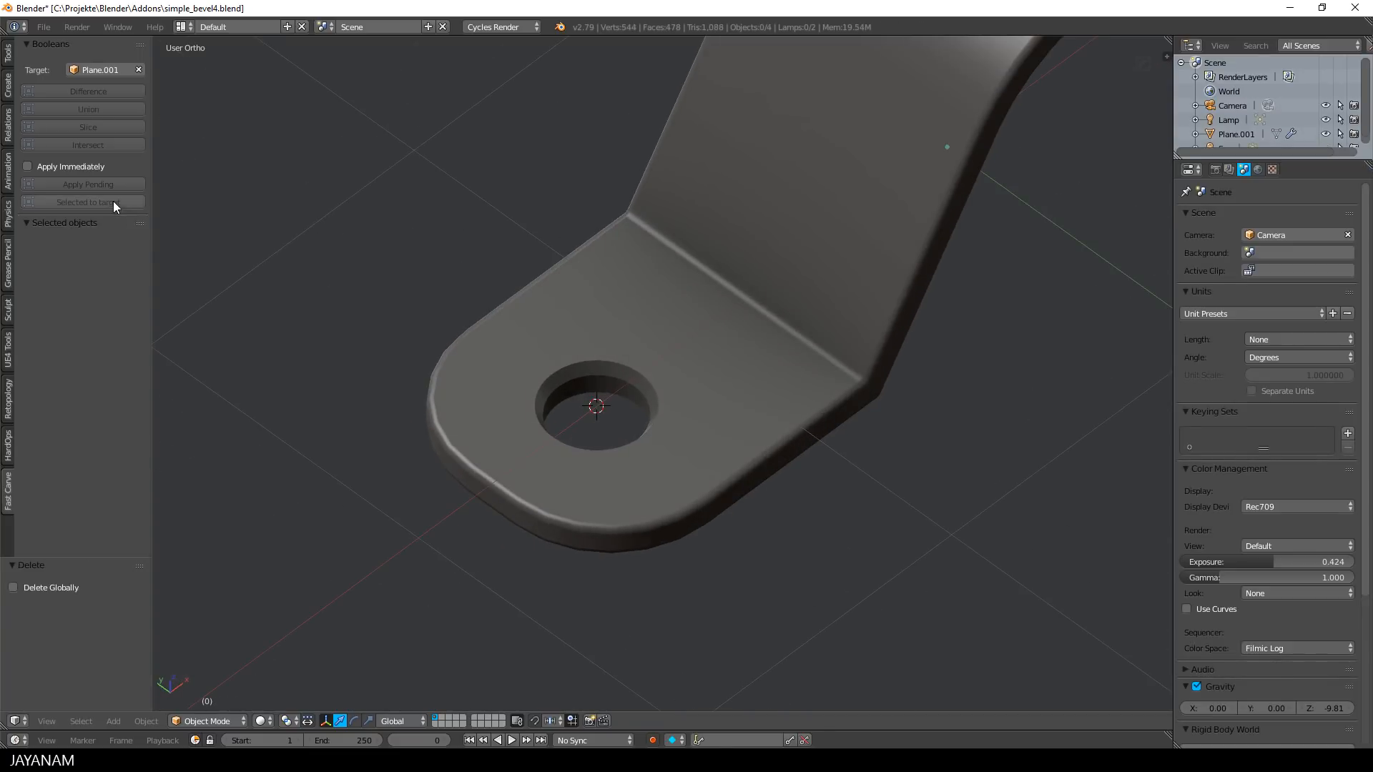
{"action": "right_click", "coordinate": [648, 337]}
{"action": "left_click", "coordinate": [114, 267]}
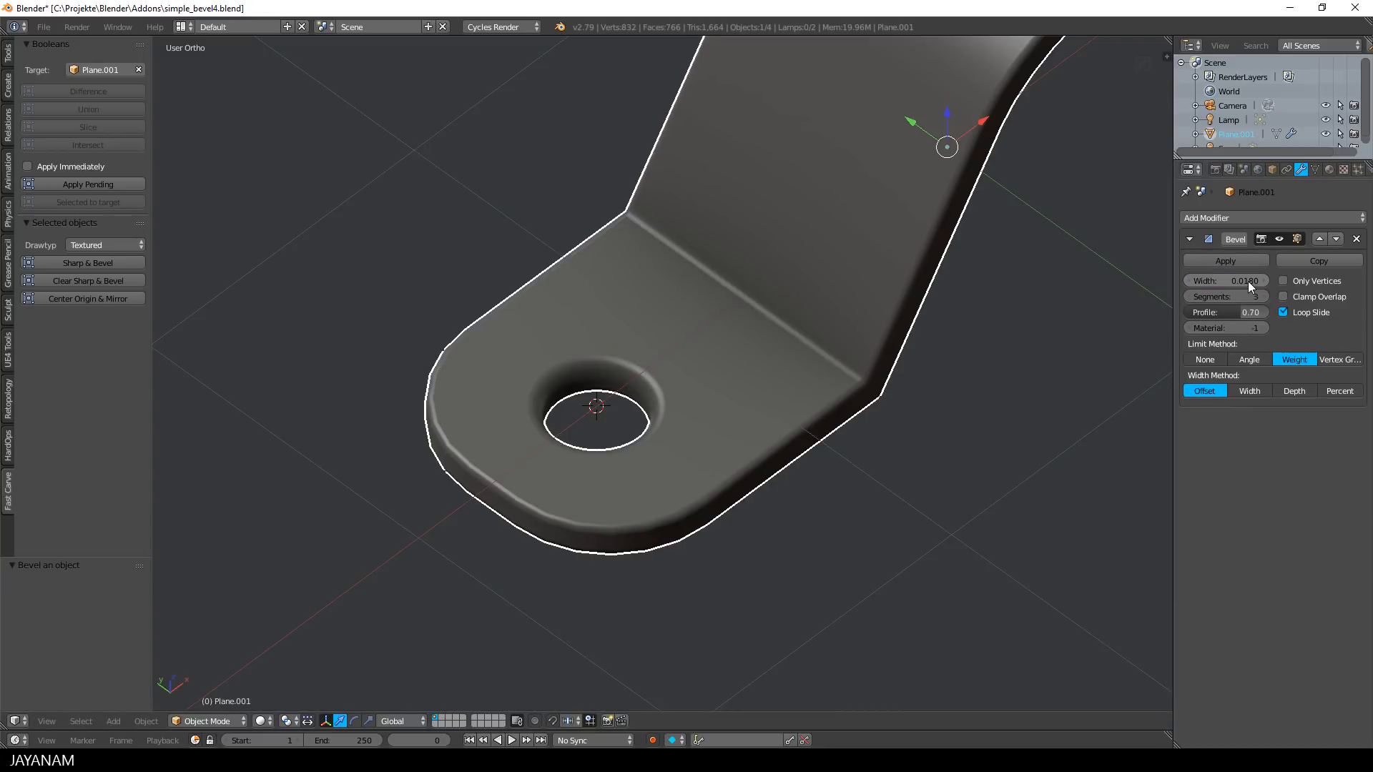
{"action": "left_click_drag", "start_coordinate": [1247, 281], "coordinate": [1183, 302]}
{"action": "middle_click_drag", "start_coordinate": [1159, 307], "coordinate": [814, 412]}
{"action": "scroll", "coordinate": [800, 406], "scroll_direction": "down", "scroll_amount": 3}
{"action": "scroll", "coordinate": [812, 411], "scroll_direction": "up", "scroll_amount": 5}
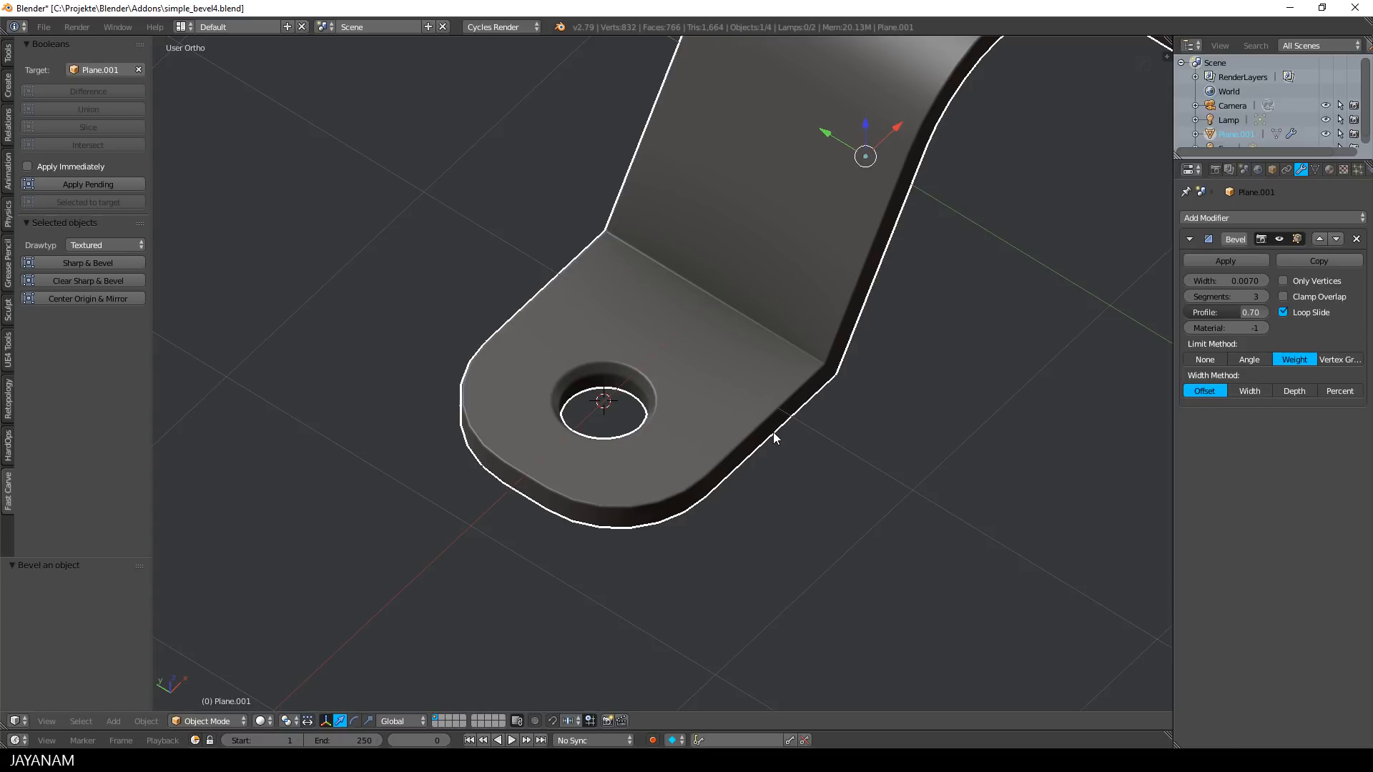
Add a cylinder inside the countersunk hole and scale it to about 0.793 for a screw head.
{"action": "scroll", "coordinate": [774, 432], "scroll_direction": "down", "scroll_amount": 1}
{"action": "key", "text": "shift+a"}
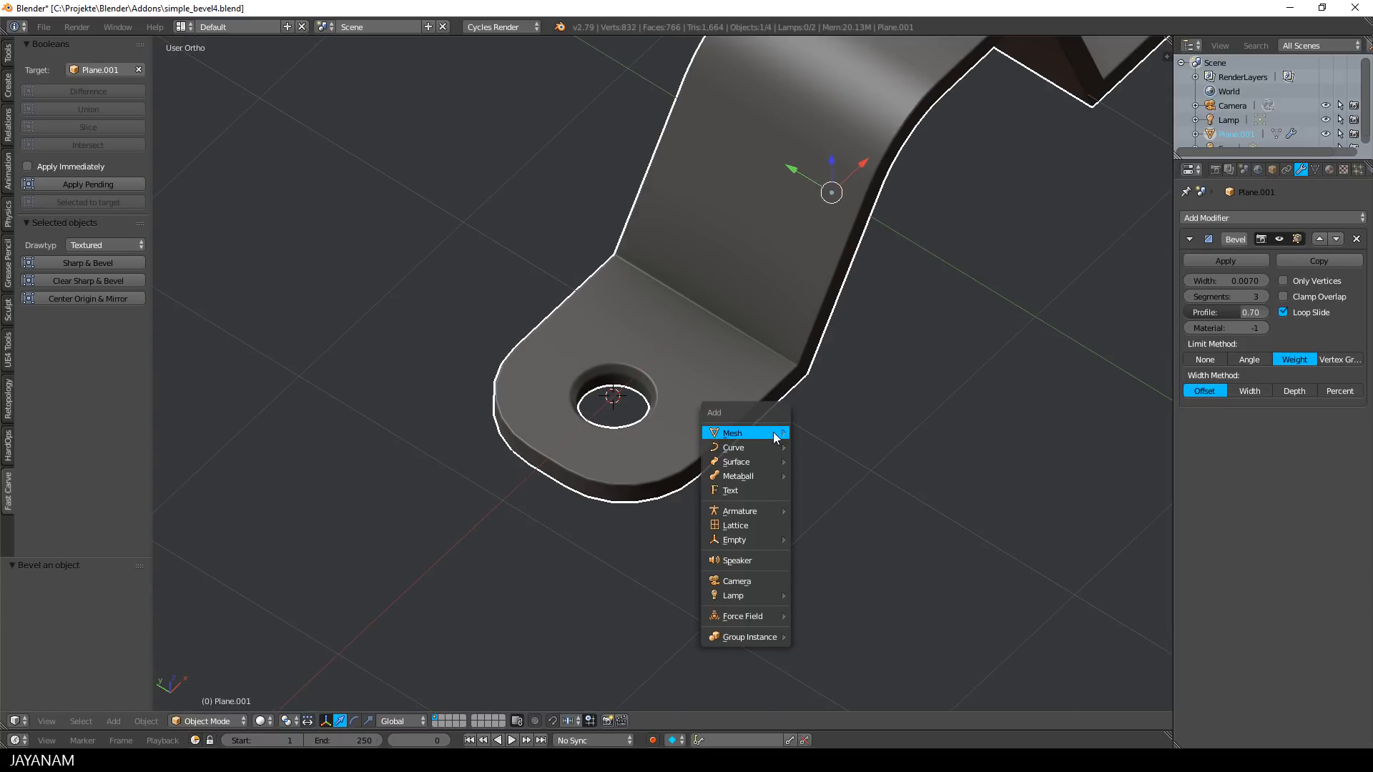
{"action": "mouse_move", "coordinate": [774, 432]}
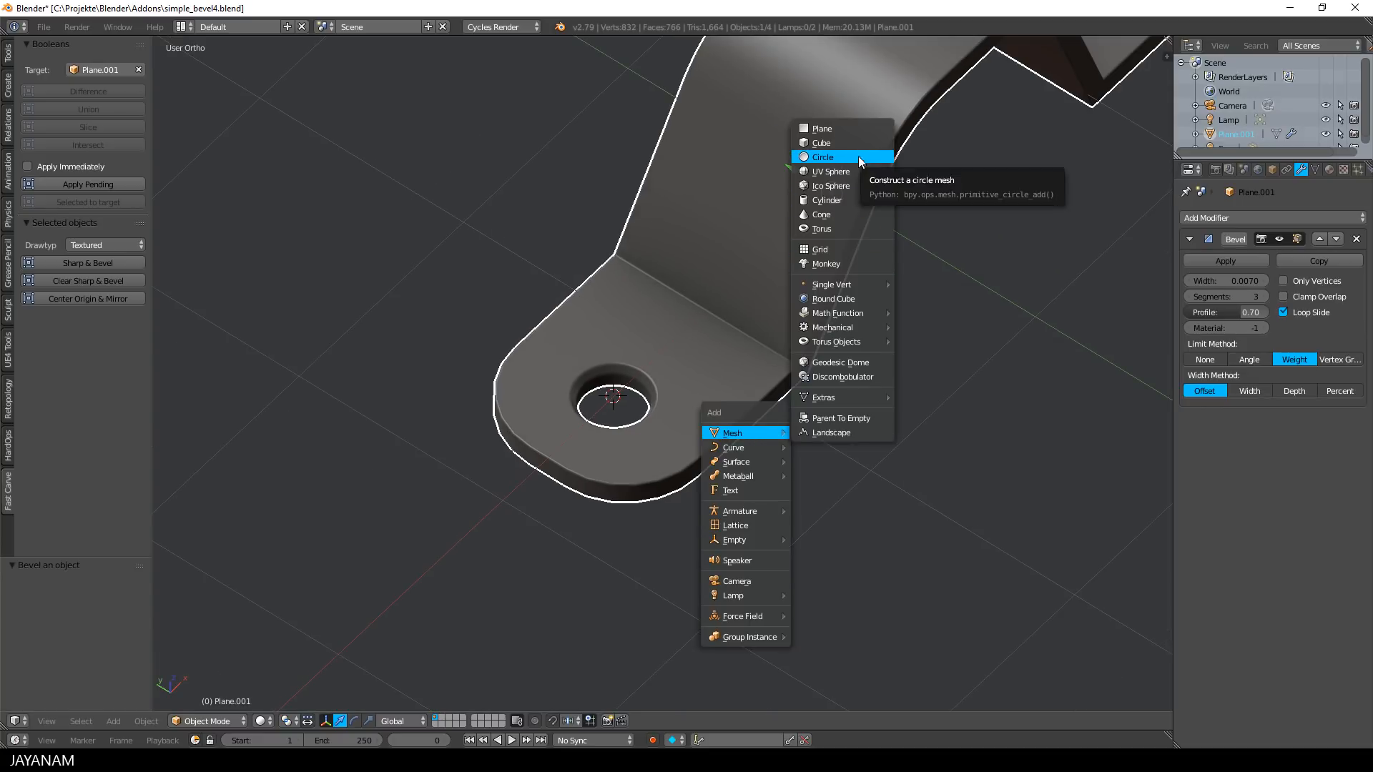
{"action": "left_click", "coordinate": [852, 200]}
{"action": "key", "text": "s"}
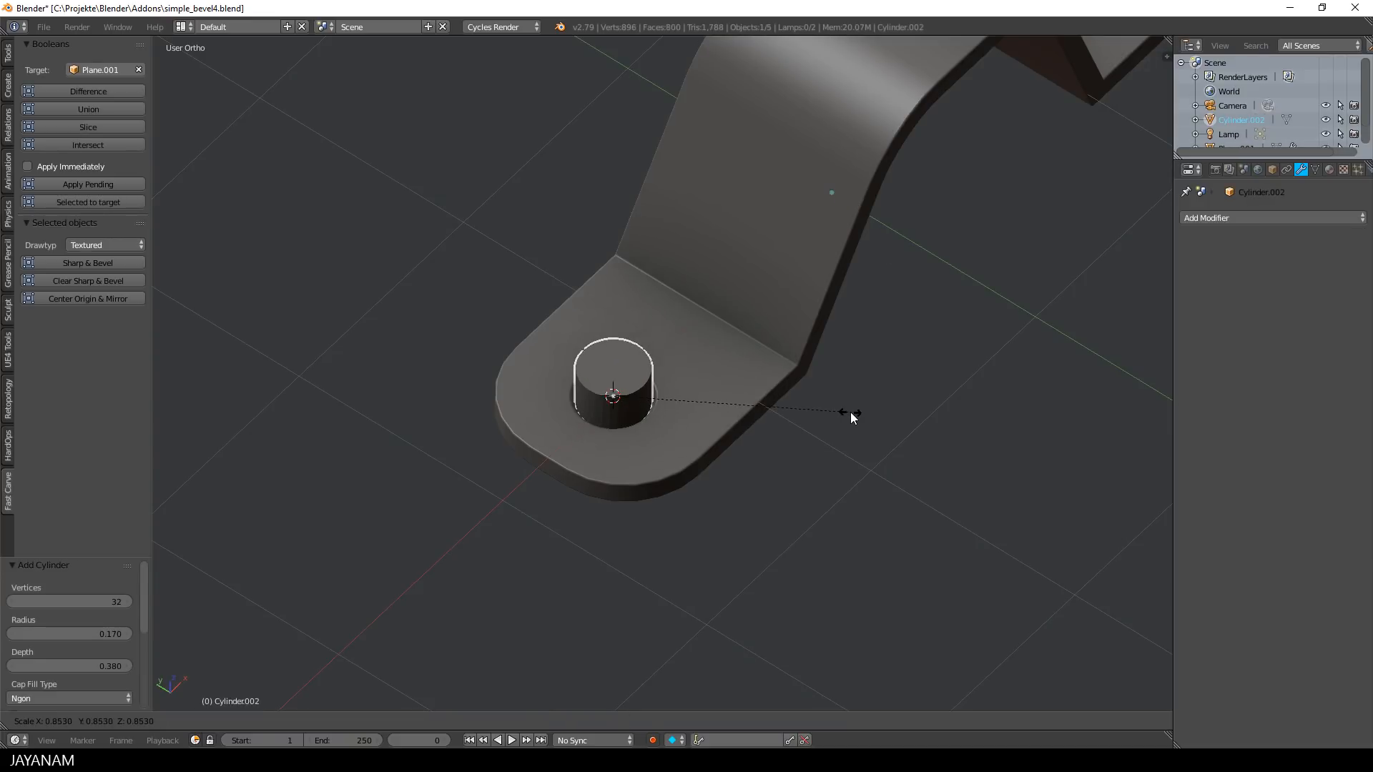
{"action": "left_click", "coordinate": [834, 418]}
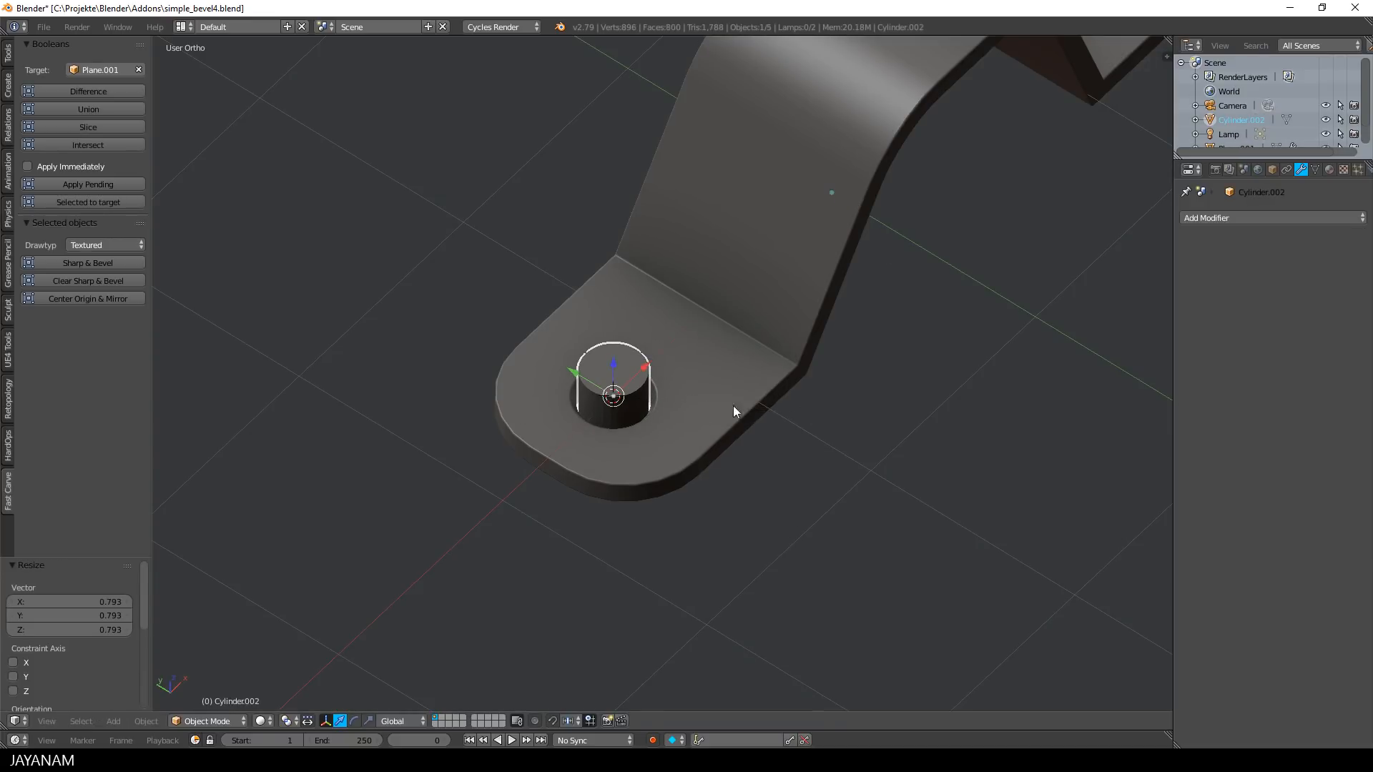
Lower the screw cylinder's top face about 0.150 along Z in Edit Mode and return to Object Mode.
{"action": "key", "text": "Tab"}
{"action": "left_click", "coordinate": [674, 424]}
{"action": "right_click", "coordinate": [608, 379]}
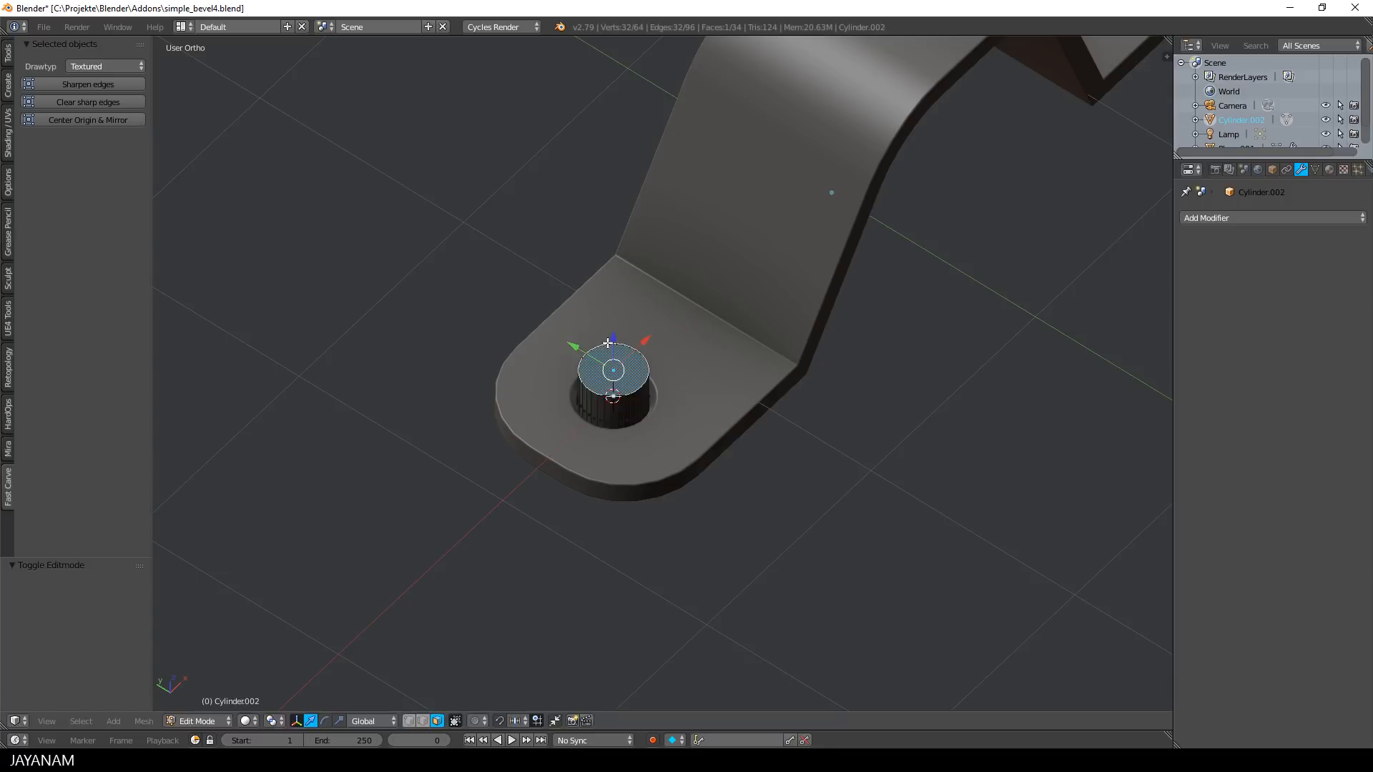
{"action": "left_click_drag", "start_coordinate": [613, 340], "coordinate": [613, 371]}
{"action": "scroll", "coordinate": [772, 405], "scroll_direction": "up", "scroll_amount": 2}
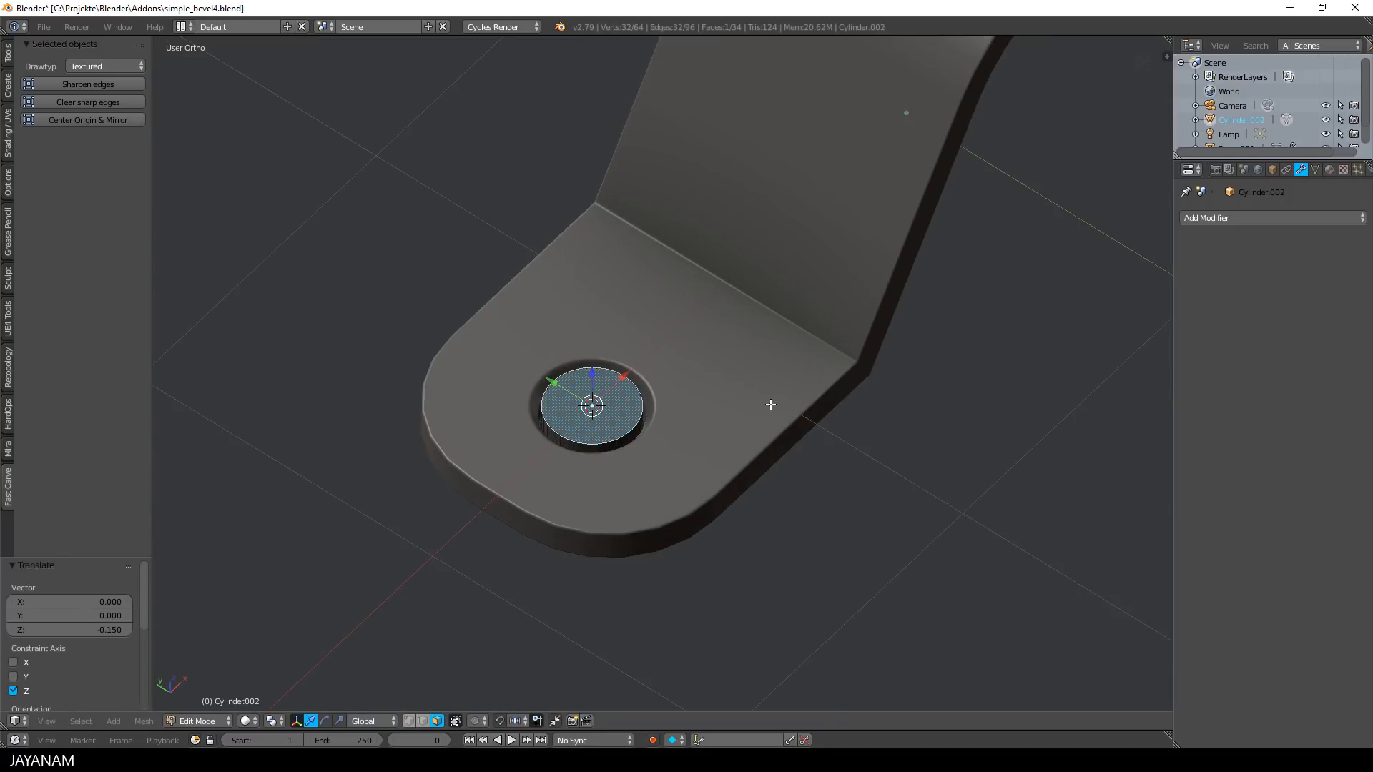
{"action": "key", "text": "Tab"}
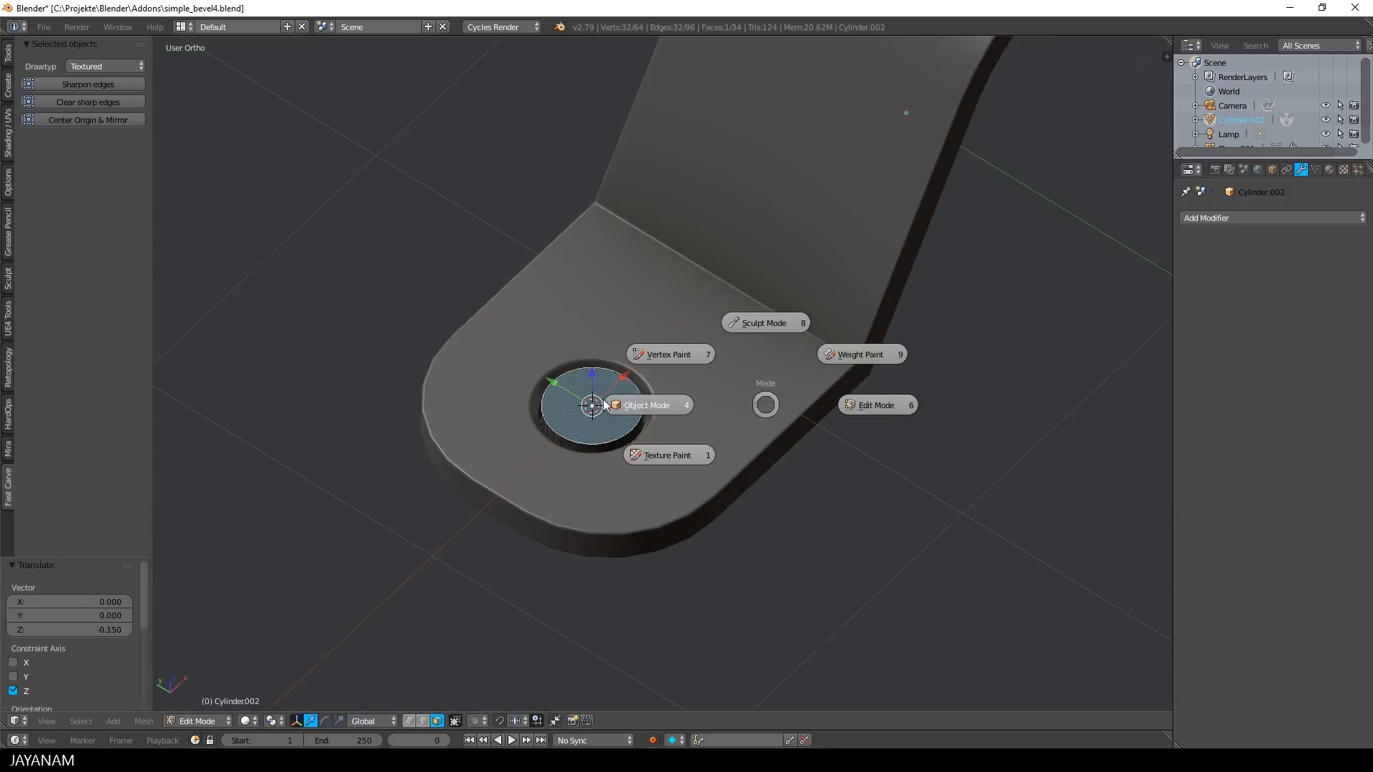
{"action": "left_click", "coordinate": [647, 407]}
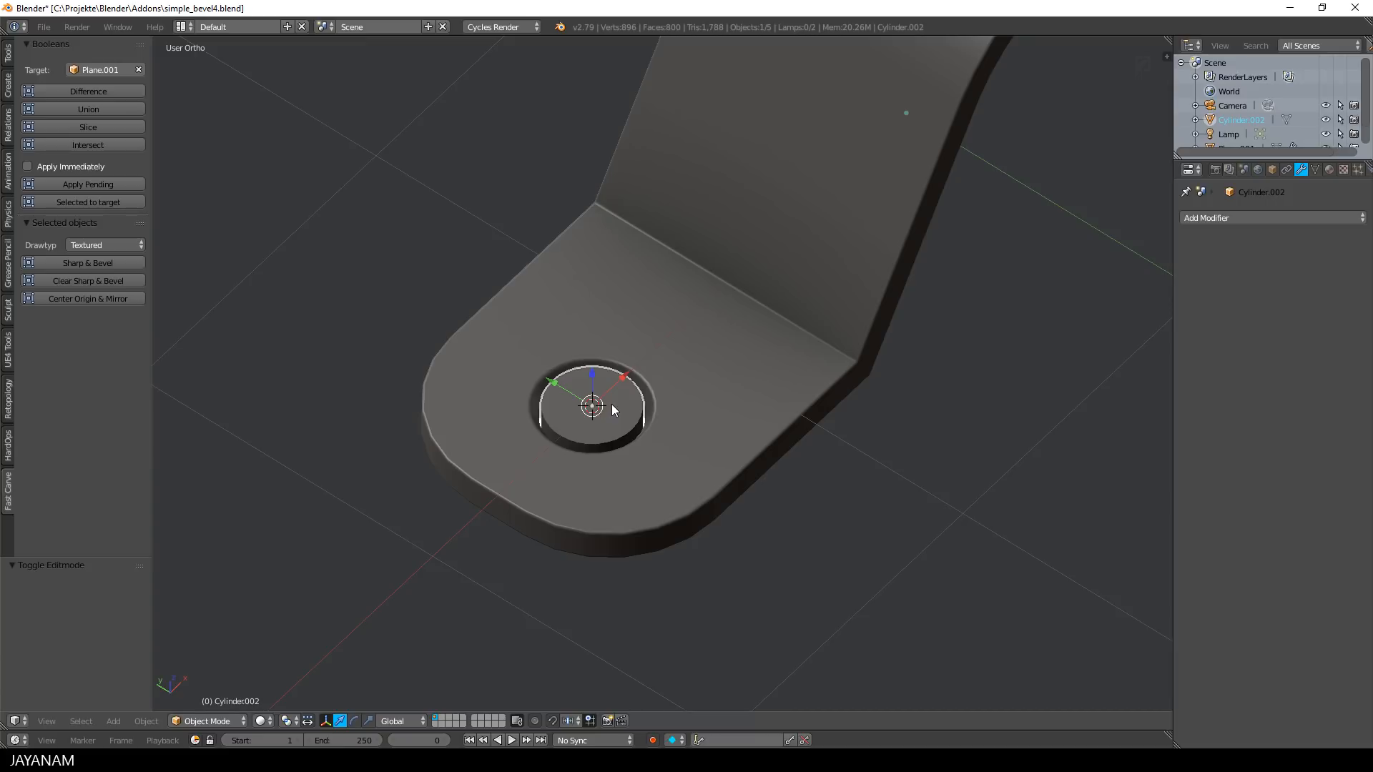
Set the screw cylinder as the boolean target and add a 5-vertex cylinder with radius 0.070 at its centre.
{"action": "left_click", "coordinate": [92, 203]}
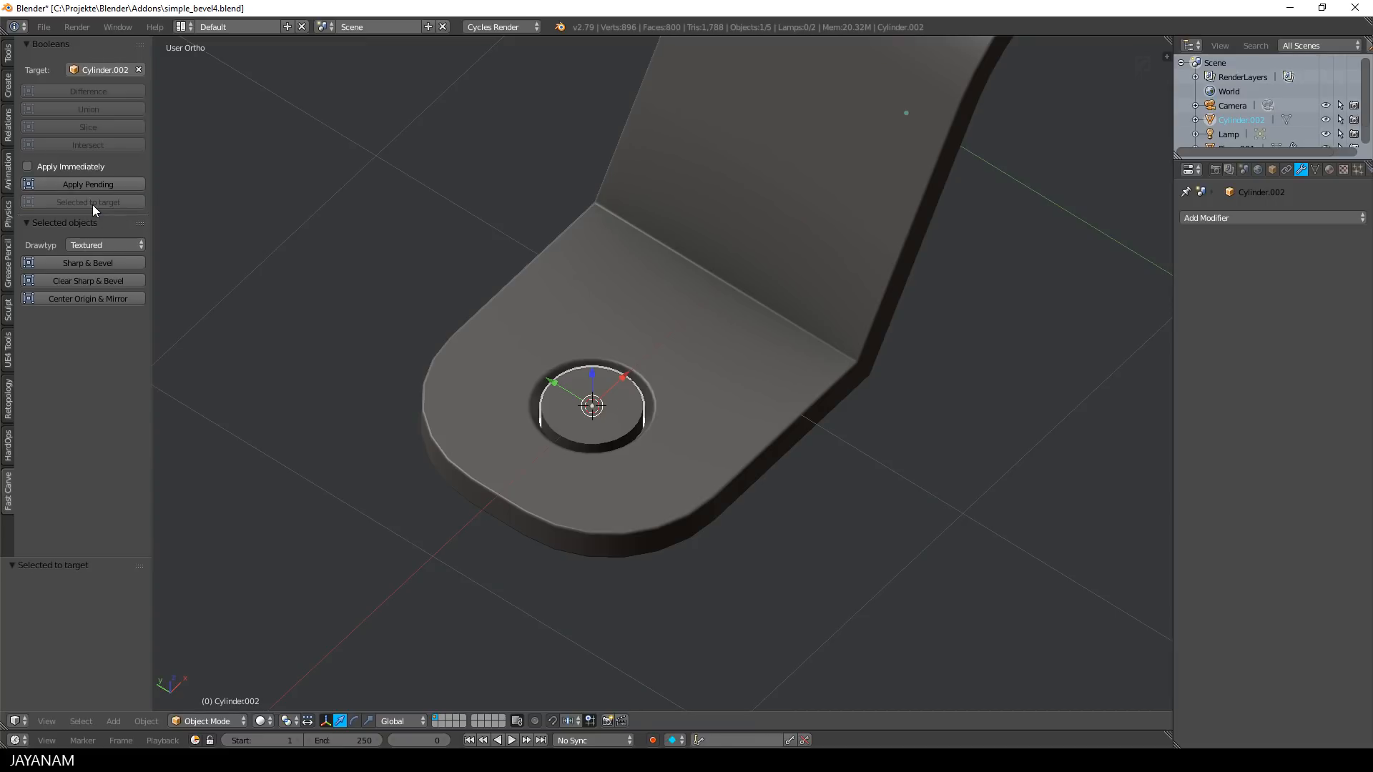
{"action": "key", "text": "shift+a"}
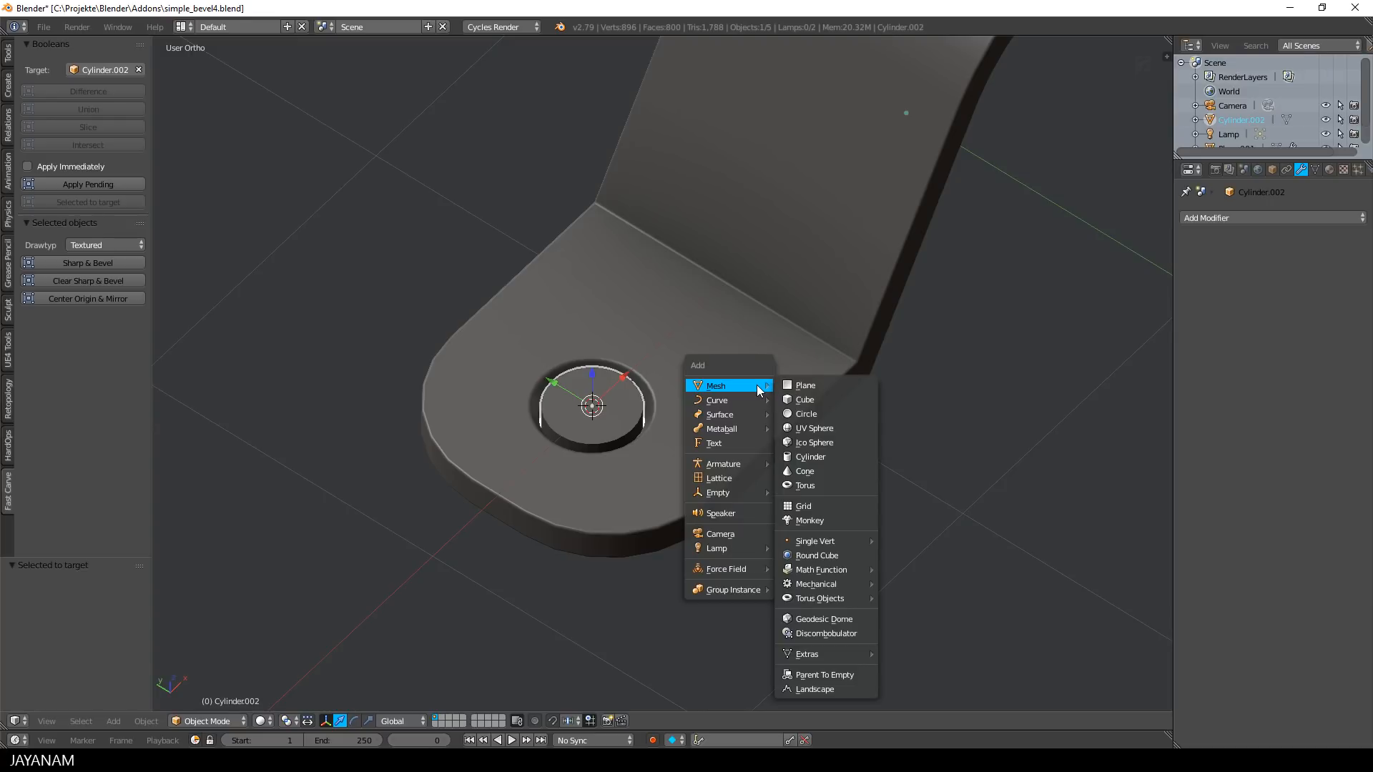
{"action": "left_click", "coordinate": [835, 455]}
{"action": "left_click", "coordinate": [101, 602]}
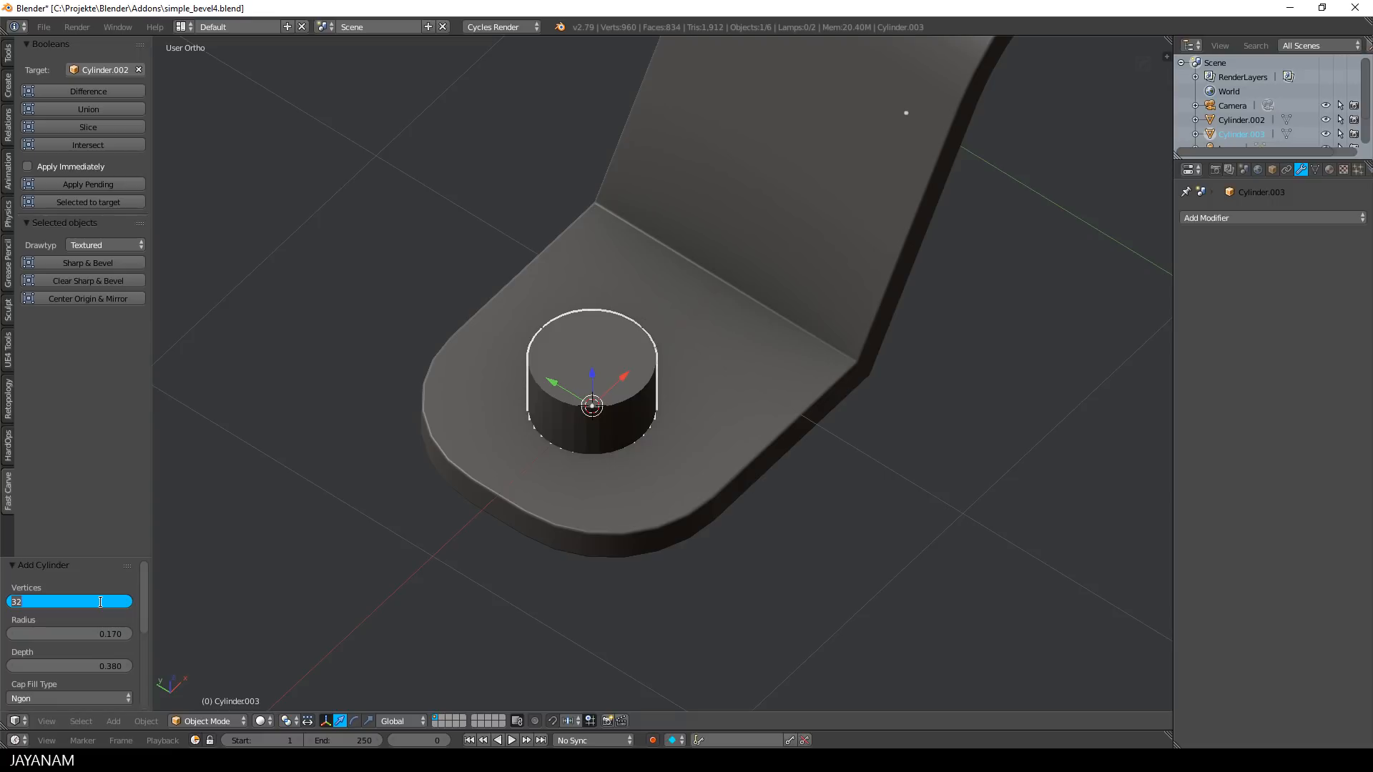
{"action": "key", "text": "Return"}
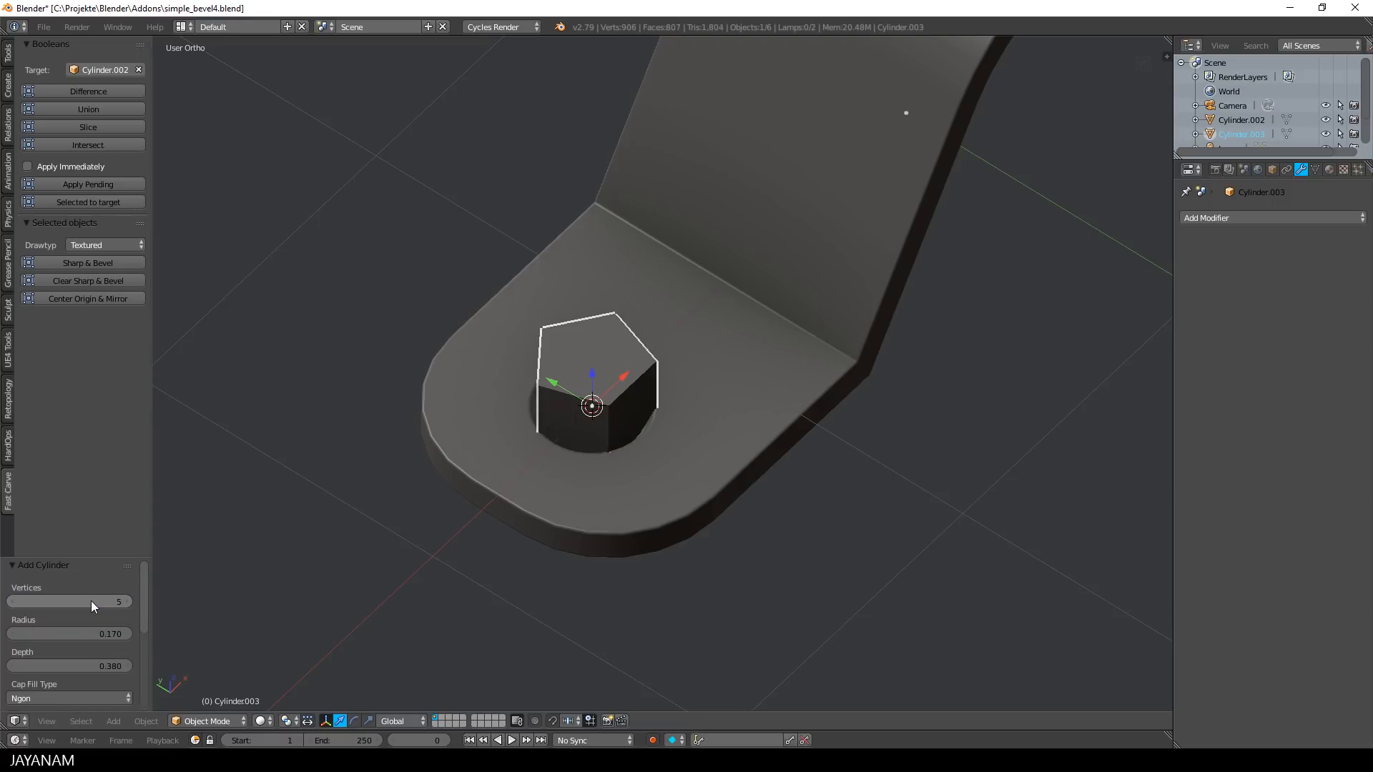
{"action": "left_click_drag", "start_coordinate": [101, 630], "coordinate": [88, 638]}
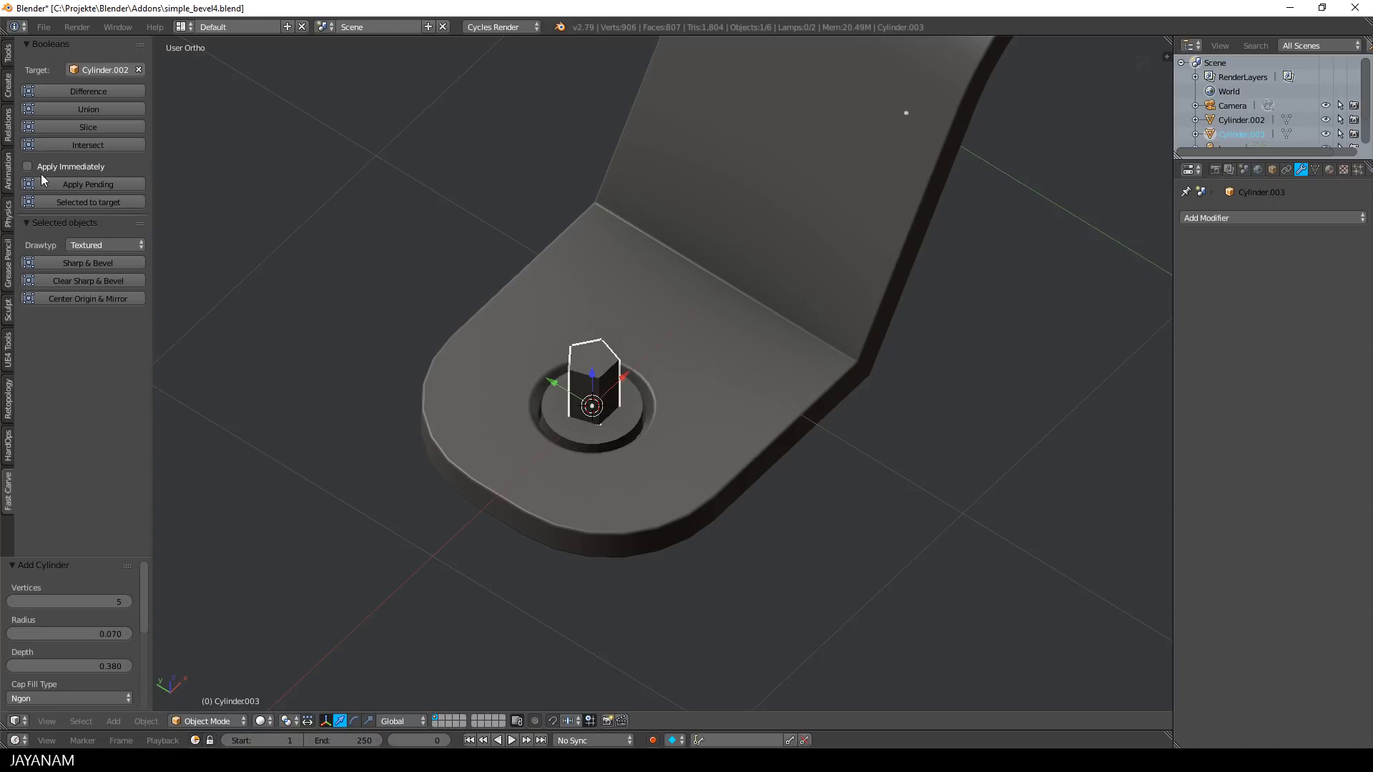
Subtract the pentagonal cylinder from the screw head and raise the cutter about 0.125 along Z.
{"action": "left_click", "coordinate": [93, 92]}
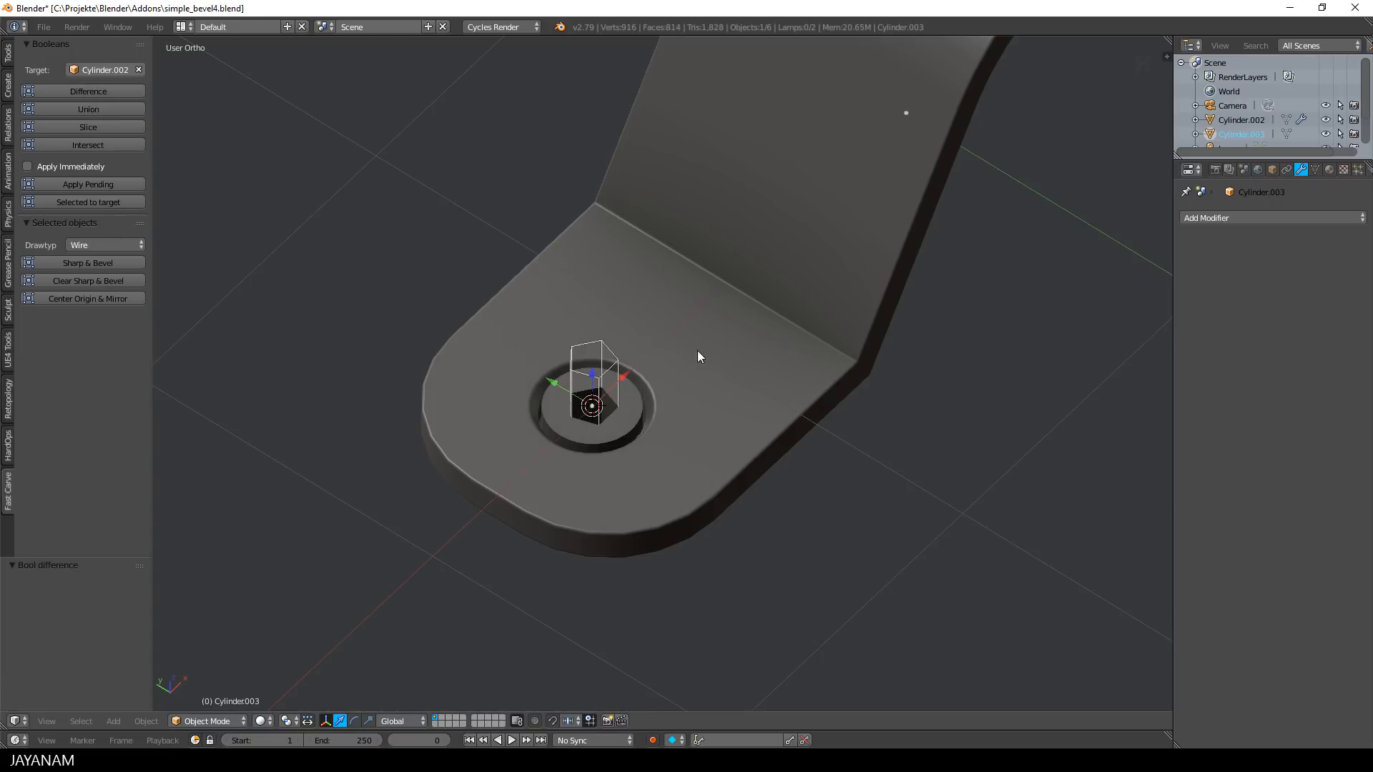
{"action": "key", "text": "g"}
{"action": "key", "text": "z"}
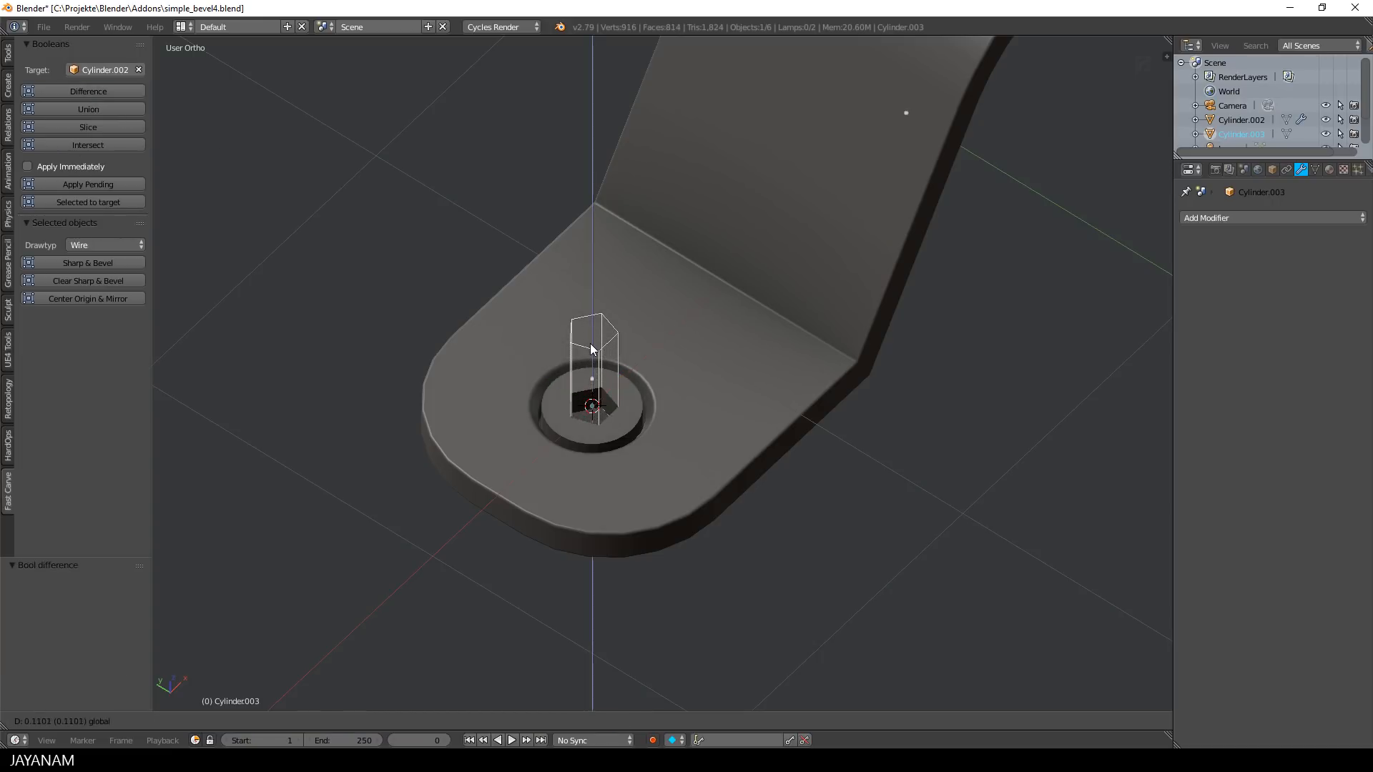
{"action": "left_click", "coordinate": [591, 345]}
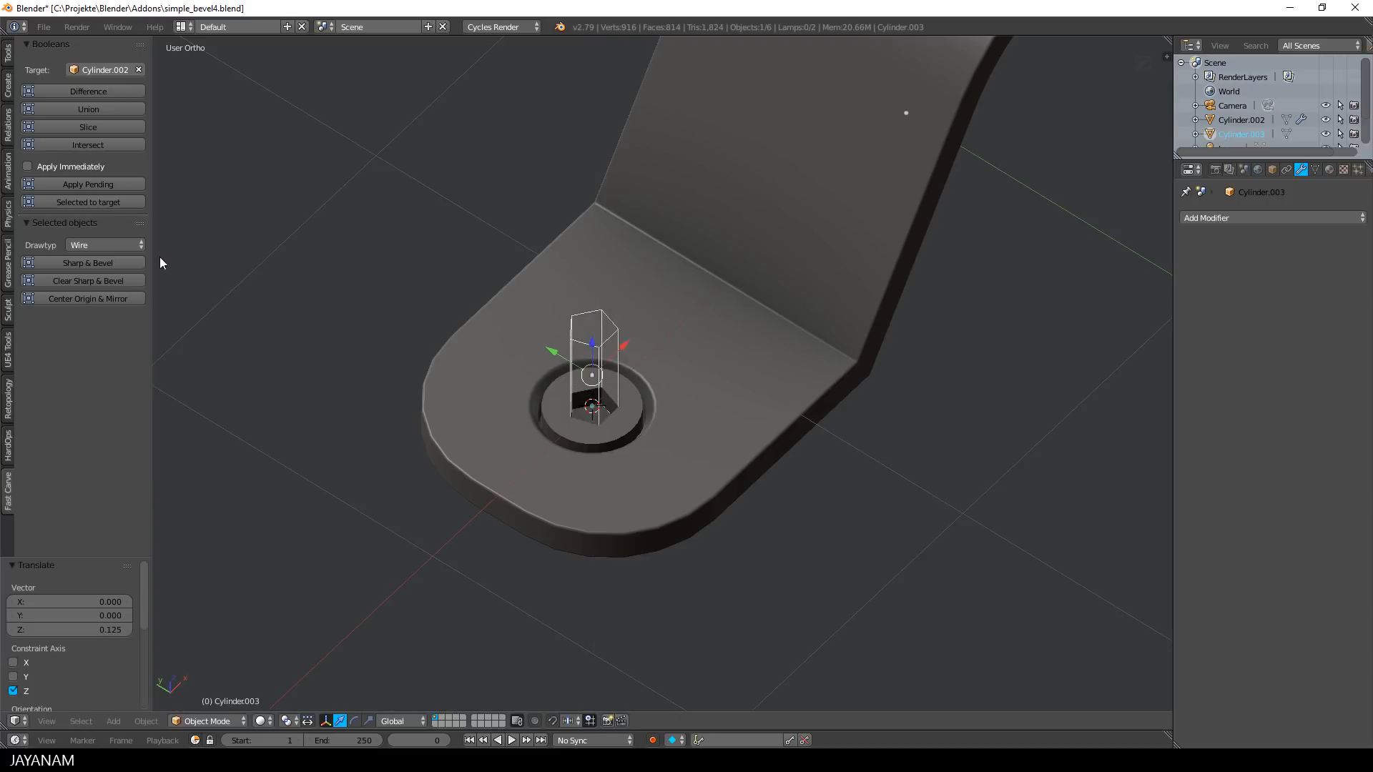
Apply the pending boolean on the screw head and delete the pentagonal cutter.
{"action": "left_click", "coordinate": [100, 185]}
{"action": "key", "text": "x"}
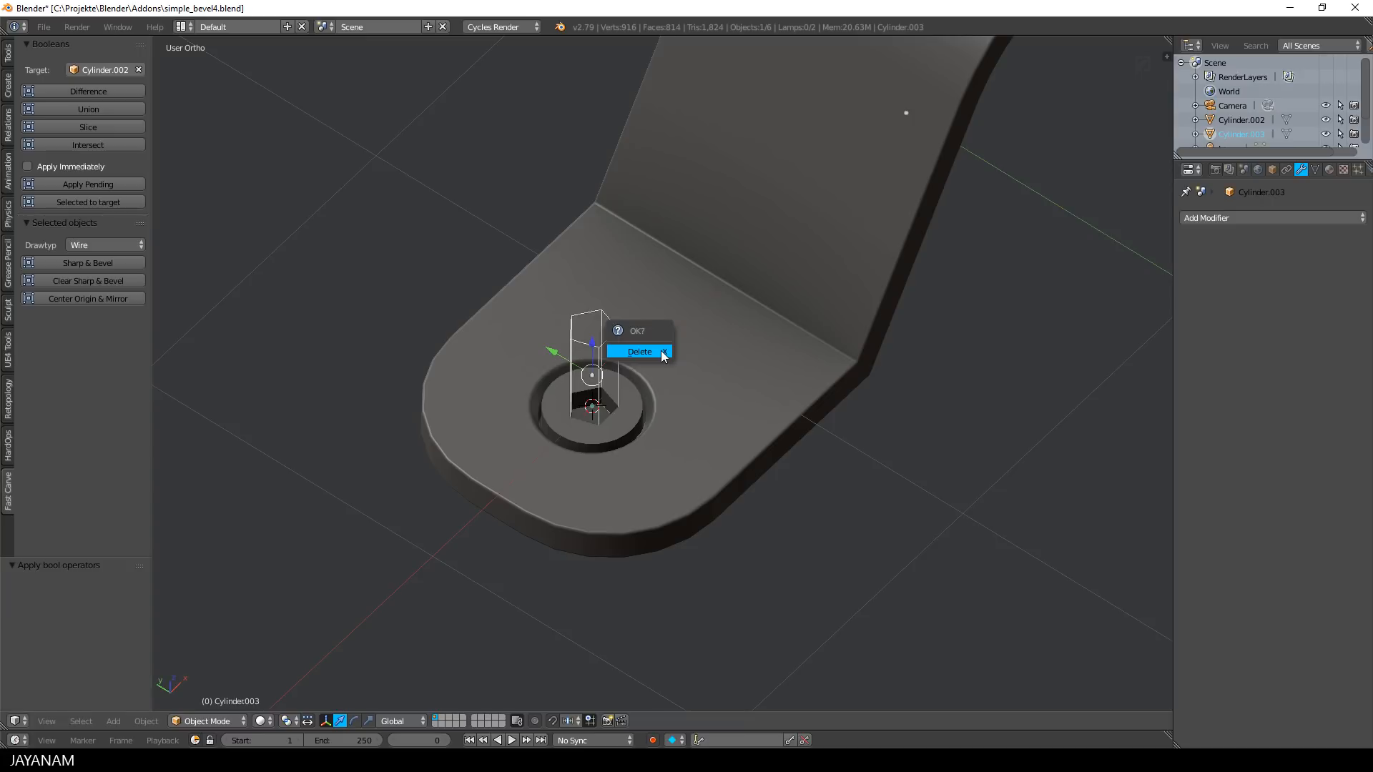
{"action": "left_click", "coordinate": [651, 365]}
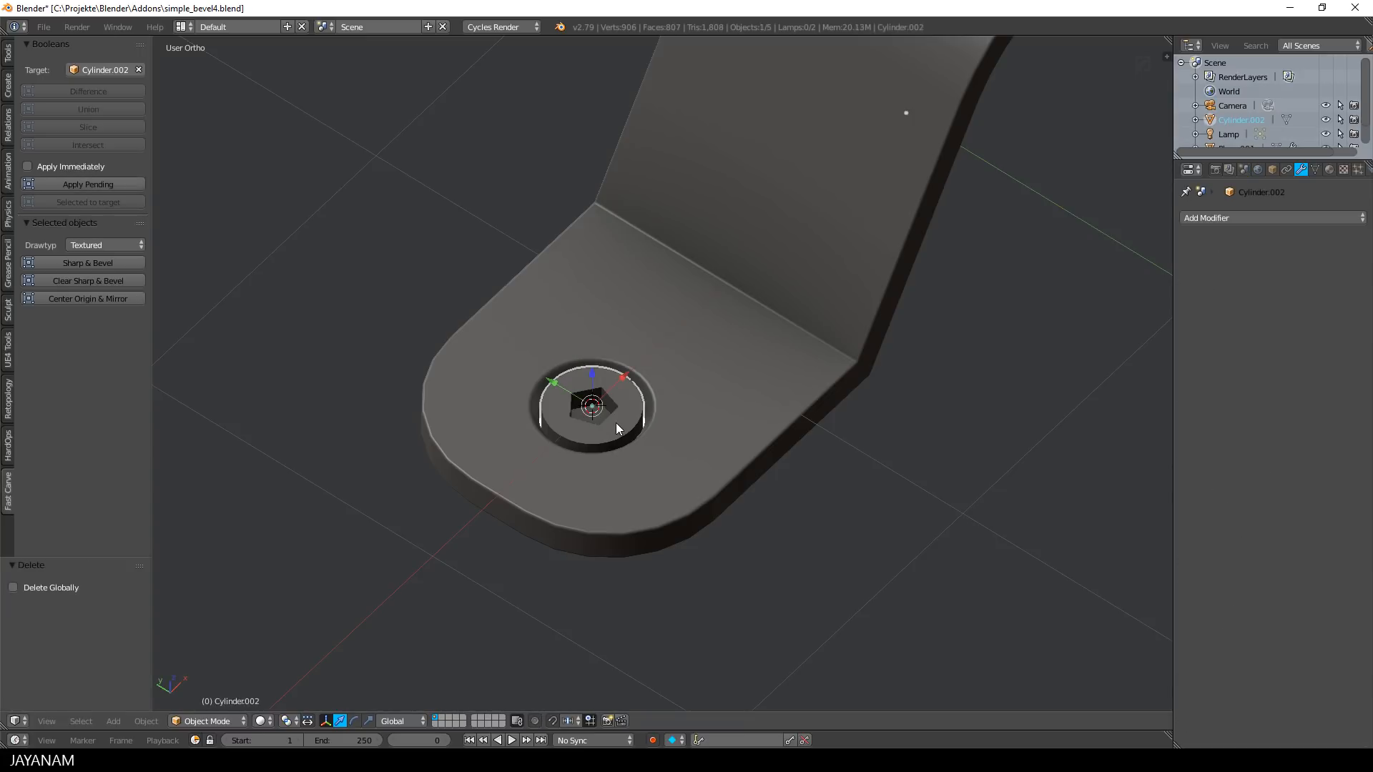
Apply Sharp & Bevel to the screw head and set its bevel width to 0.0090.
{"action": "left_click", "coordinate": [100, 265]}
{"action": "left_click_drag", "start_coordinate": [1219, 284], "coordinate": [1190, 284]}
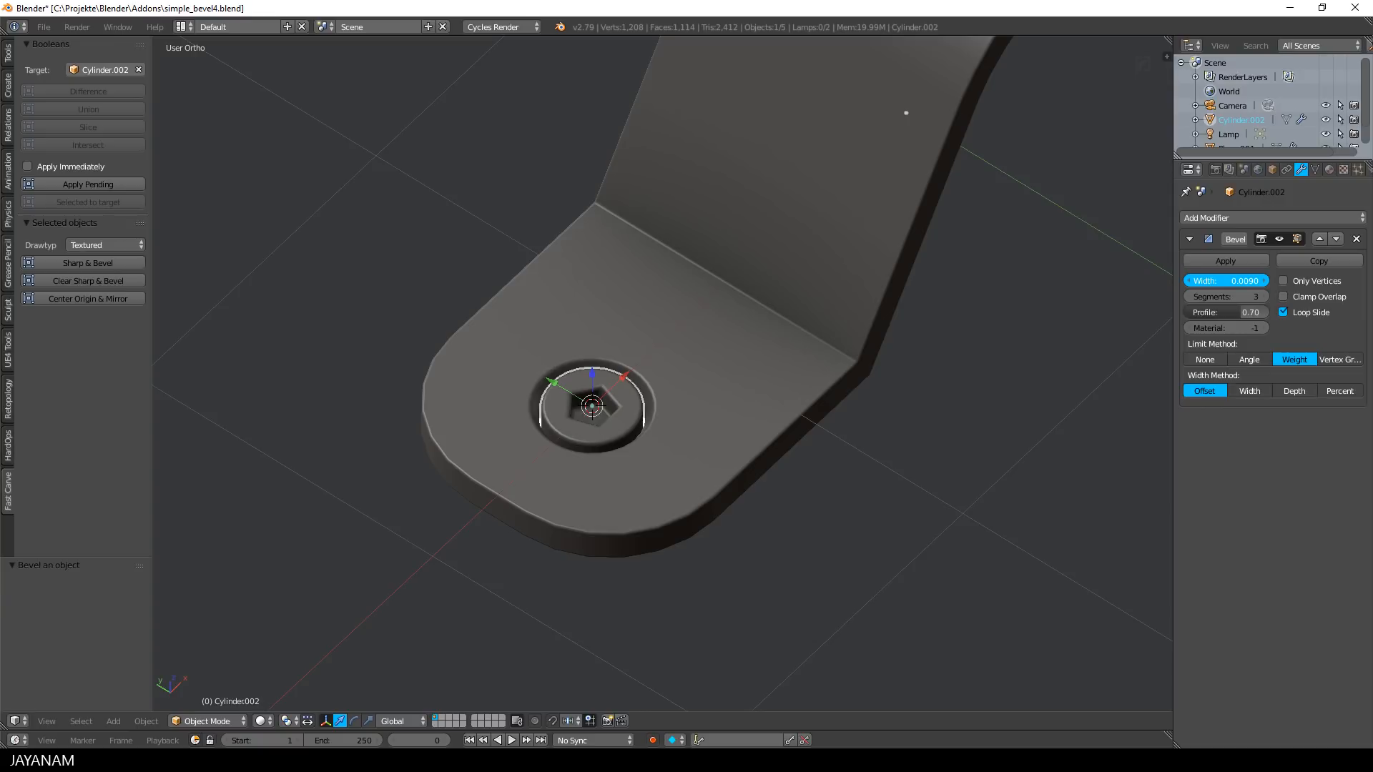
{"action": "middle_click_drag", "start_coordinate": [947, 370], "coordinate": [853, 429]}
{"action": "scroll", "coordinate": [852, 429], "scroll_direction": "down", "scroll_amount": 2}
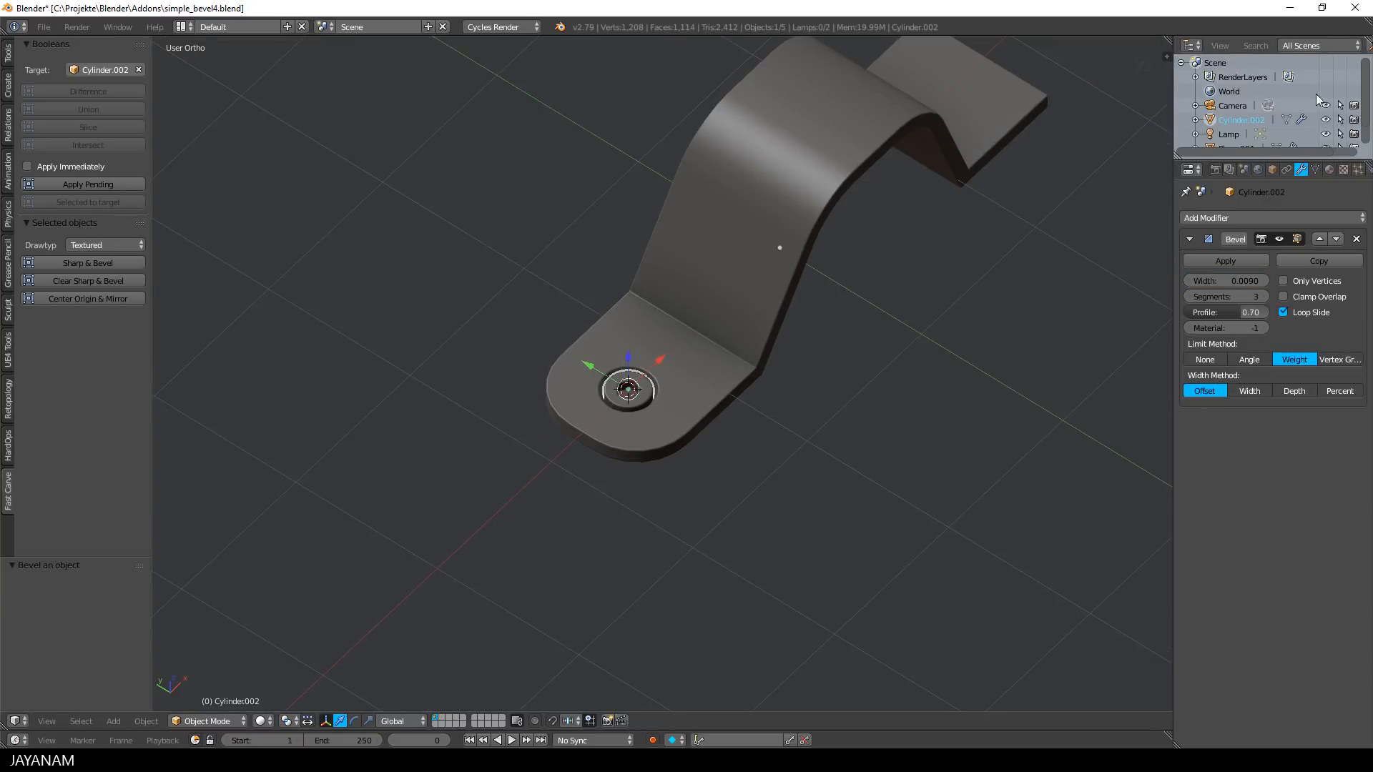
Select the camera in place of the screw and examine the beveled strip and screw head from different angles.
{"action": "left_click", "coordinate": [1233, 105]}
{"action": "middle_click_drag", "start_coordinate": [898, 353], "coordinate": [808, 398], "text": "shift"}
{"action": "scroll", "coordinate": [808, 401], "scroll_direction": "up", "scroll_amount": 2}
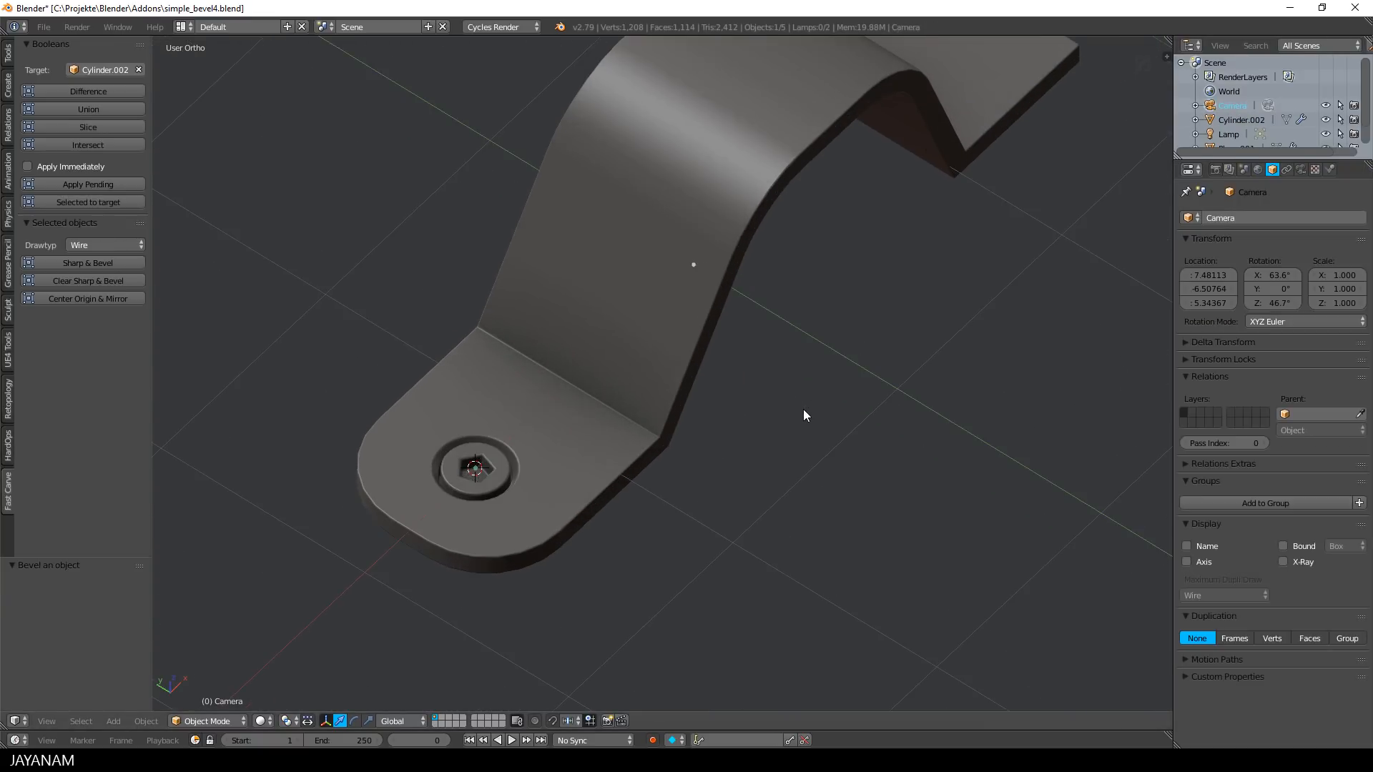
{"action": "left_click", "coordinate": [894, 400]}
{"action": "mouse_move", "coordinate": [894, 400]}
{"action": "middle_mouse_down"}
{"action": "mouse_move", "coordinate": [1075, 370]}
{"action": "mouse_move", "coordinate": [907, 422]}
{"action": "middle_mouse_up"}
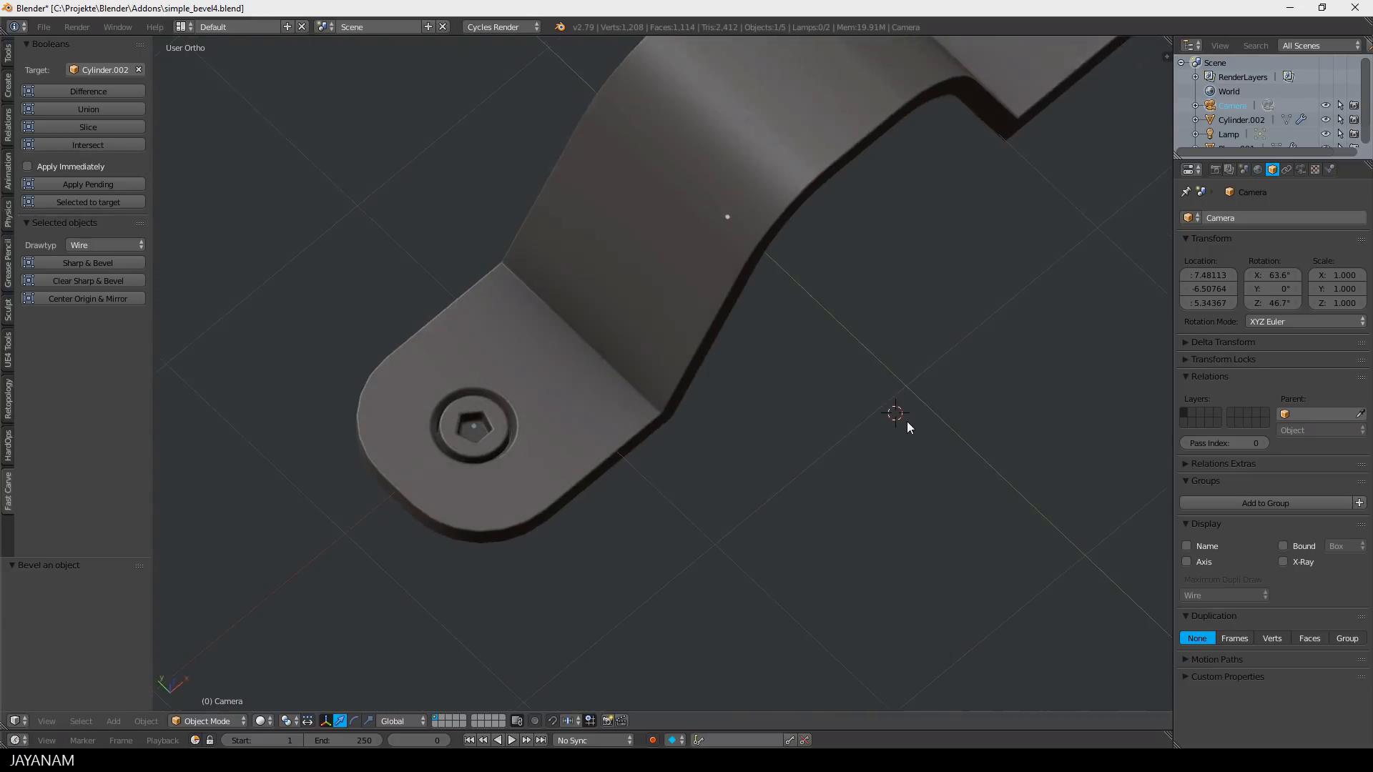
{"action": "middle_click_drag", "start_coordinate": [906, 422], "coordinate": [919, 402]}
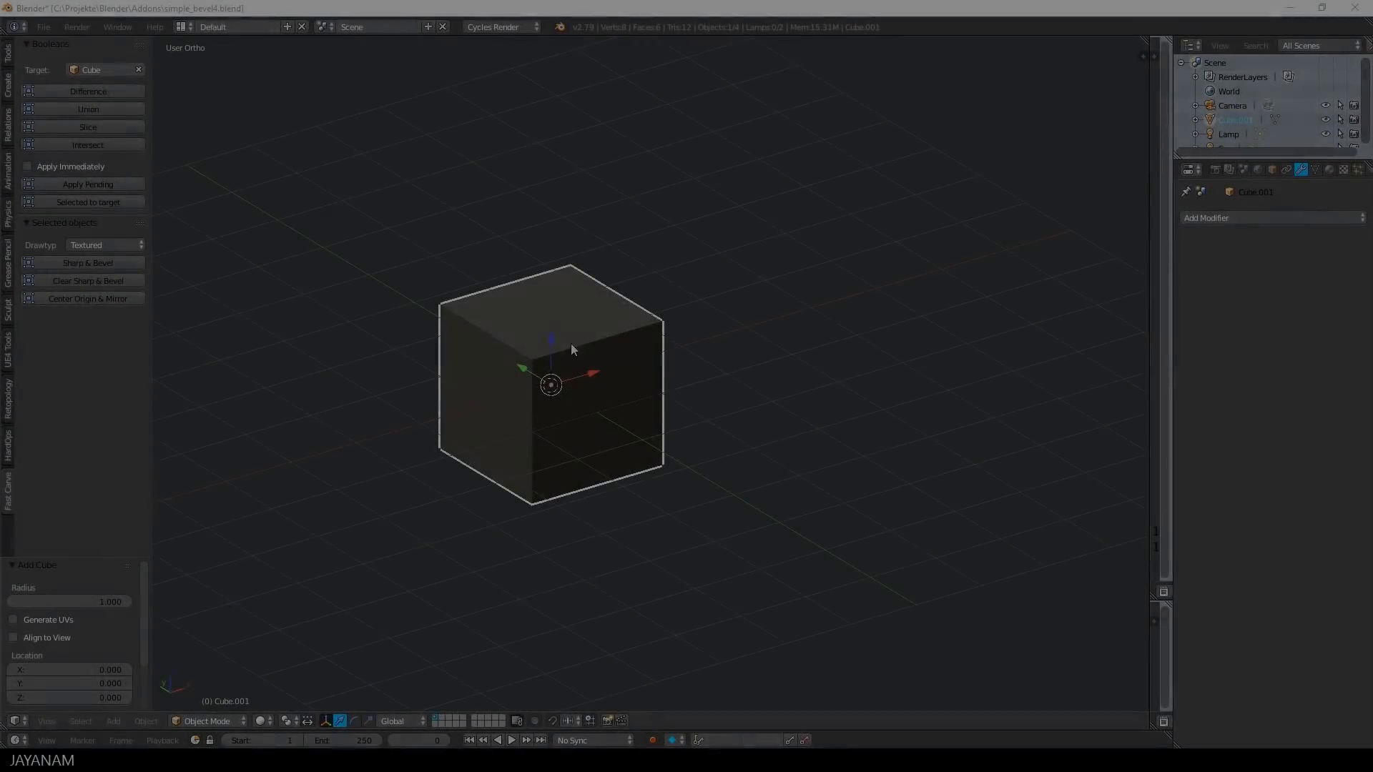
Stretch the cube along the X axis by a factor of about 4.662 in Object Mode.
{"action": "scroll", "coordinate": [780, 387], "scroll_direction": "down", "scroll_amount": 3}
{"action": "key", "text": "s"}
{"action": "key", "text": "x"}
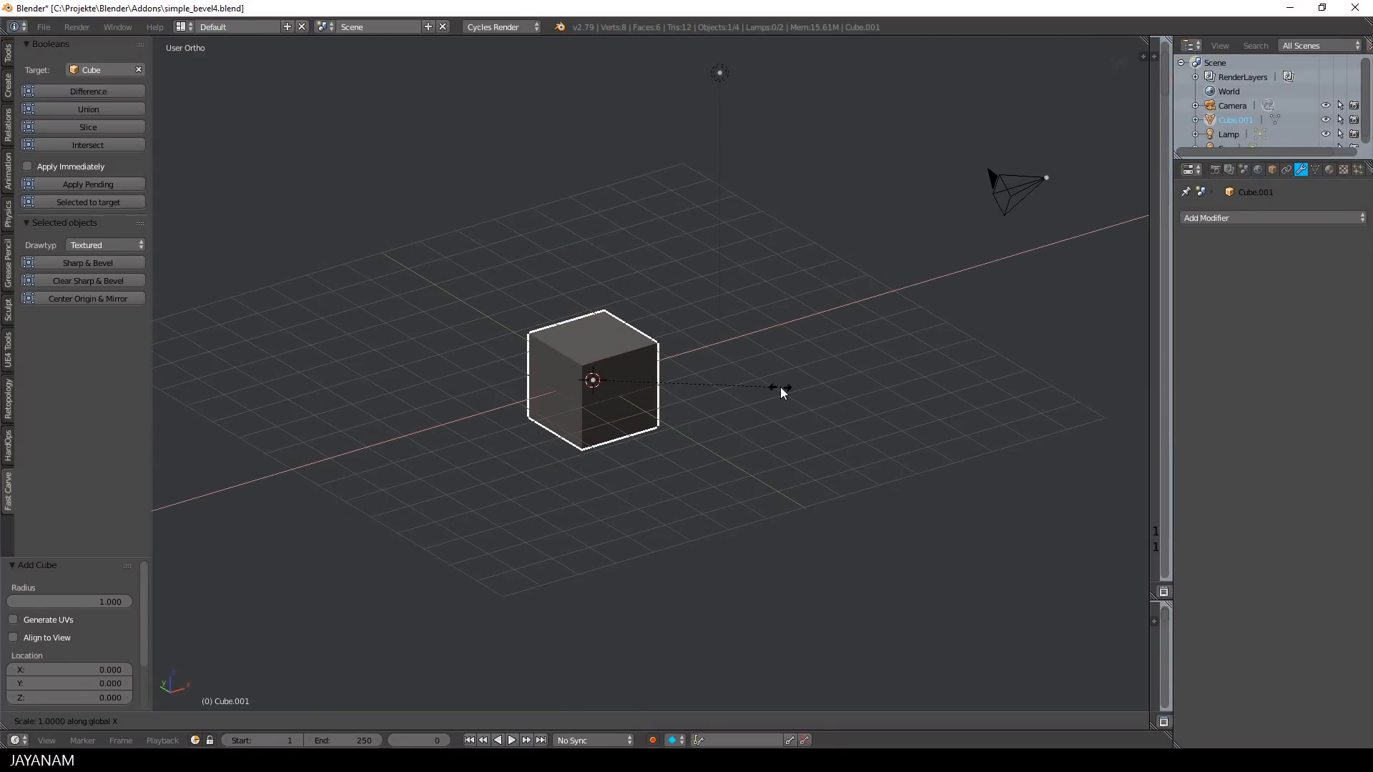
{"action": "left_click", "coordinate": [457, 365]}
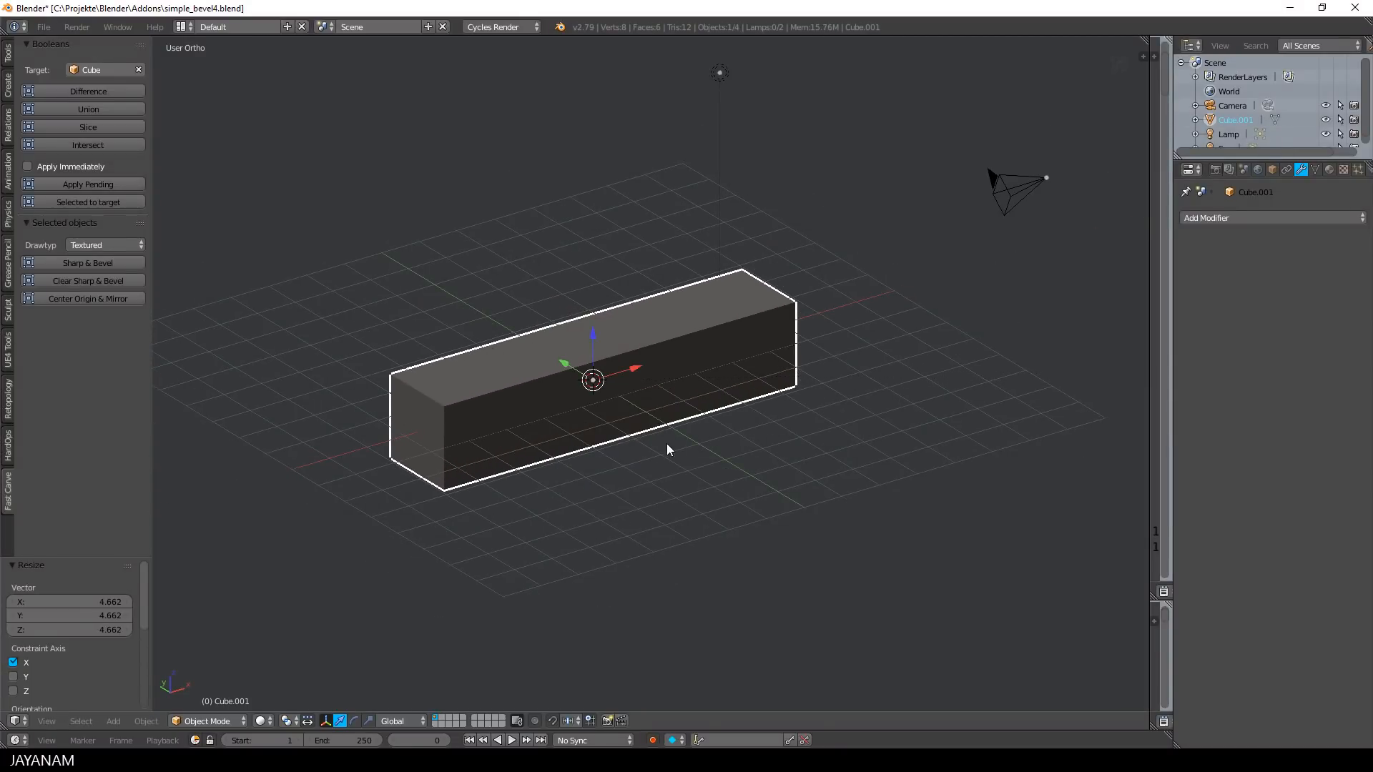
Try to bevel the upper short edge at the box's near end in Edit Mode by about 1.34 and return to Object Mode.
{"action": "middle_click_drag", "start_coordinate": [666, 443], "coordinate": [689, 442]}
{"action": "key", "text": "Tab"}
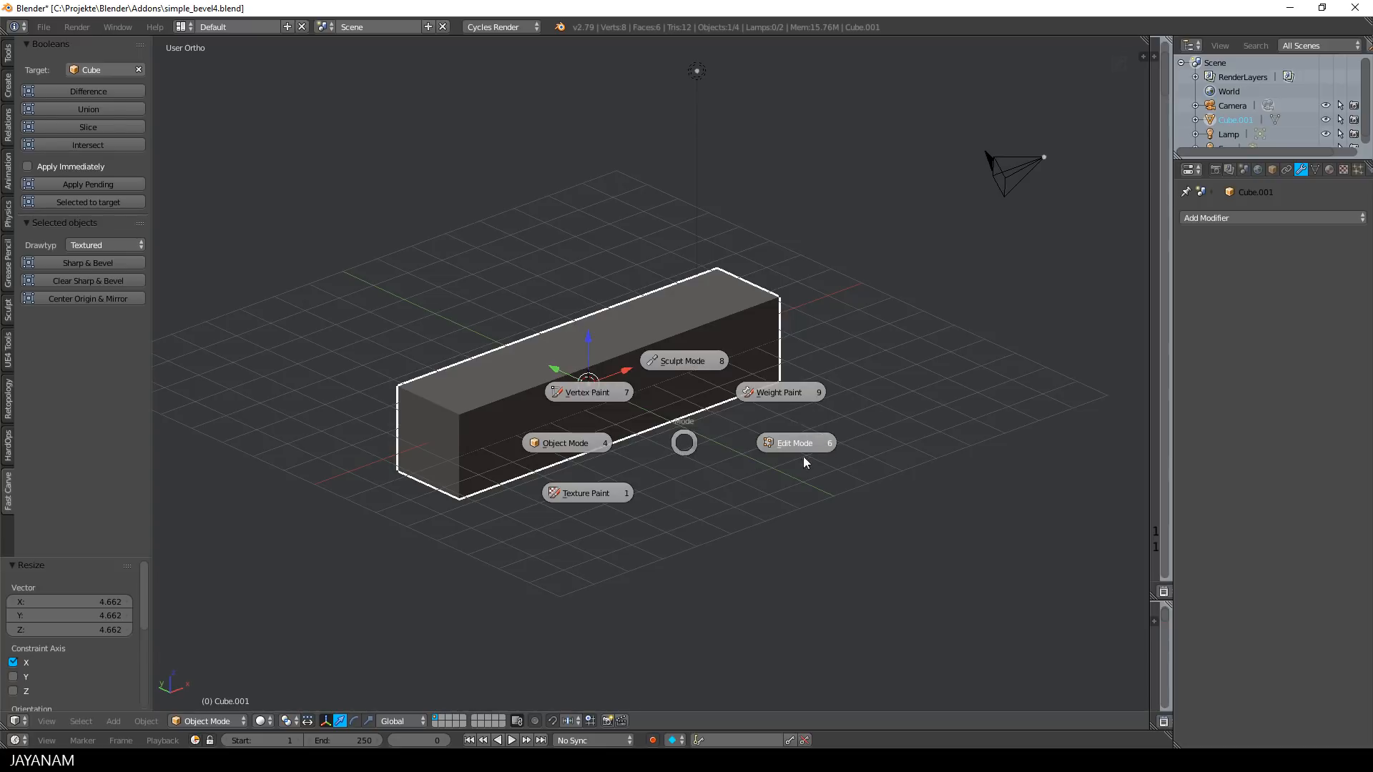
{"action": "left_click", "coordinate": [802, 442]}
{"action": "right_click", "coordinate": [441, 409]}
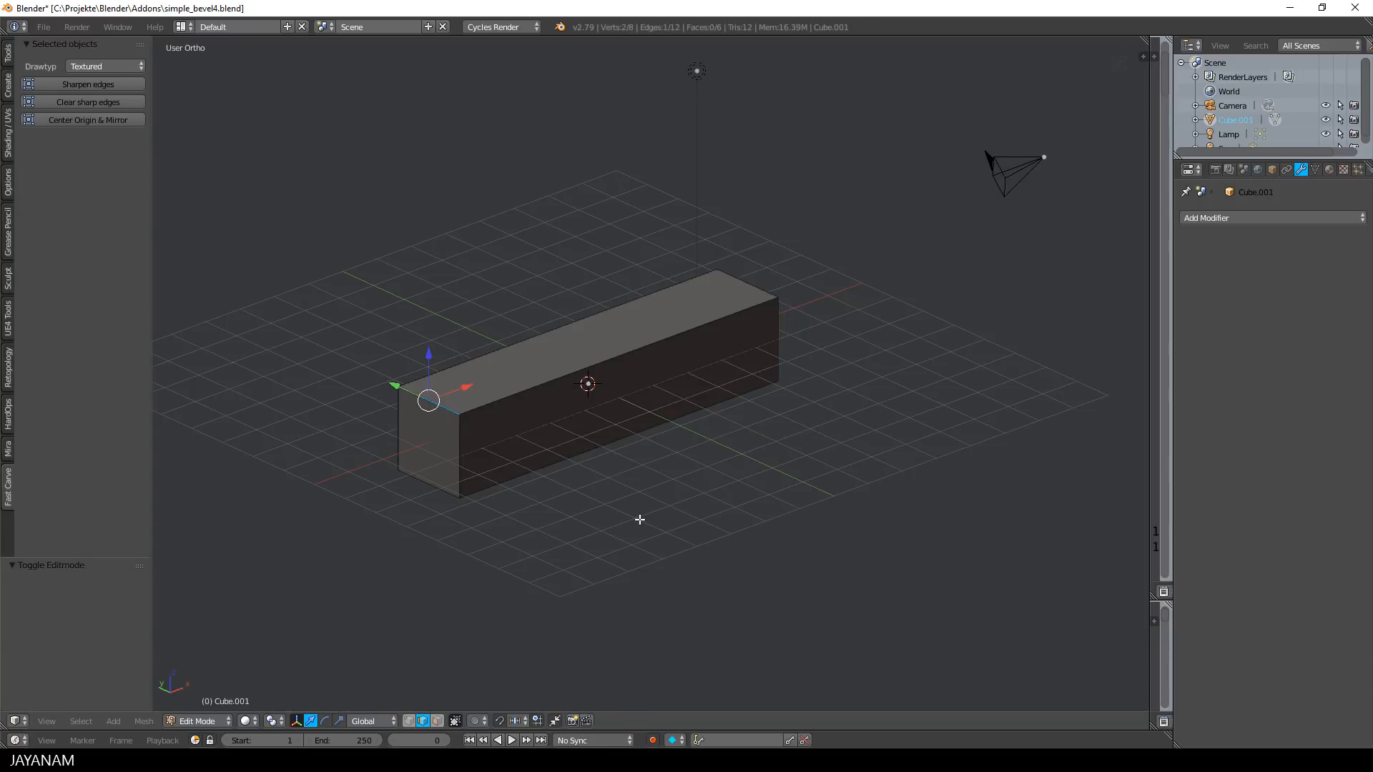
{"action": "key", "text": "ctrl+b"}
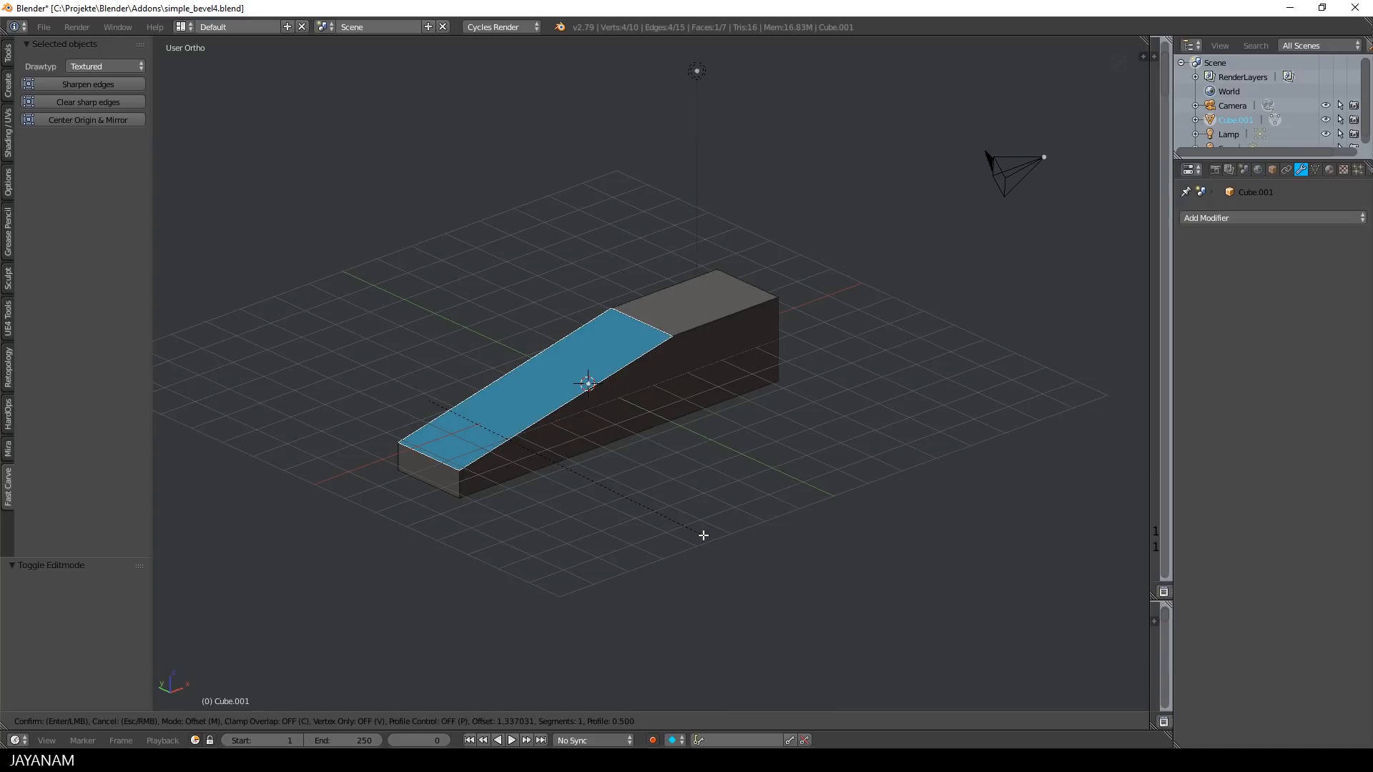
{"action": "key", "text": "Escape"}
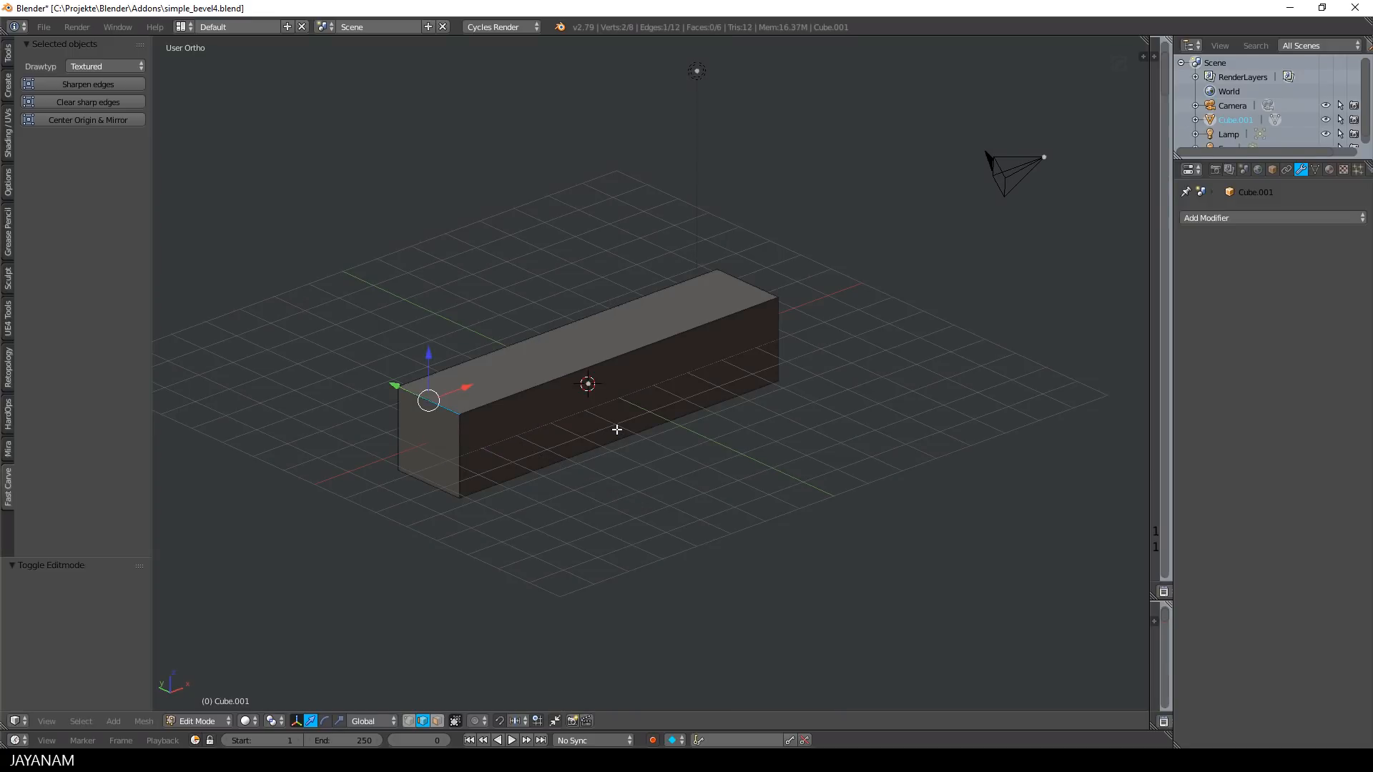
{"action": "key", "text": "Tab"}
{"action": "left_click", "coordinate": [474, 440]}
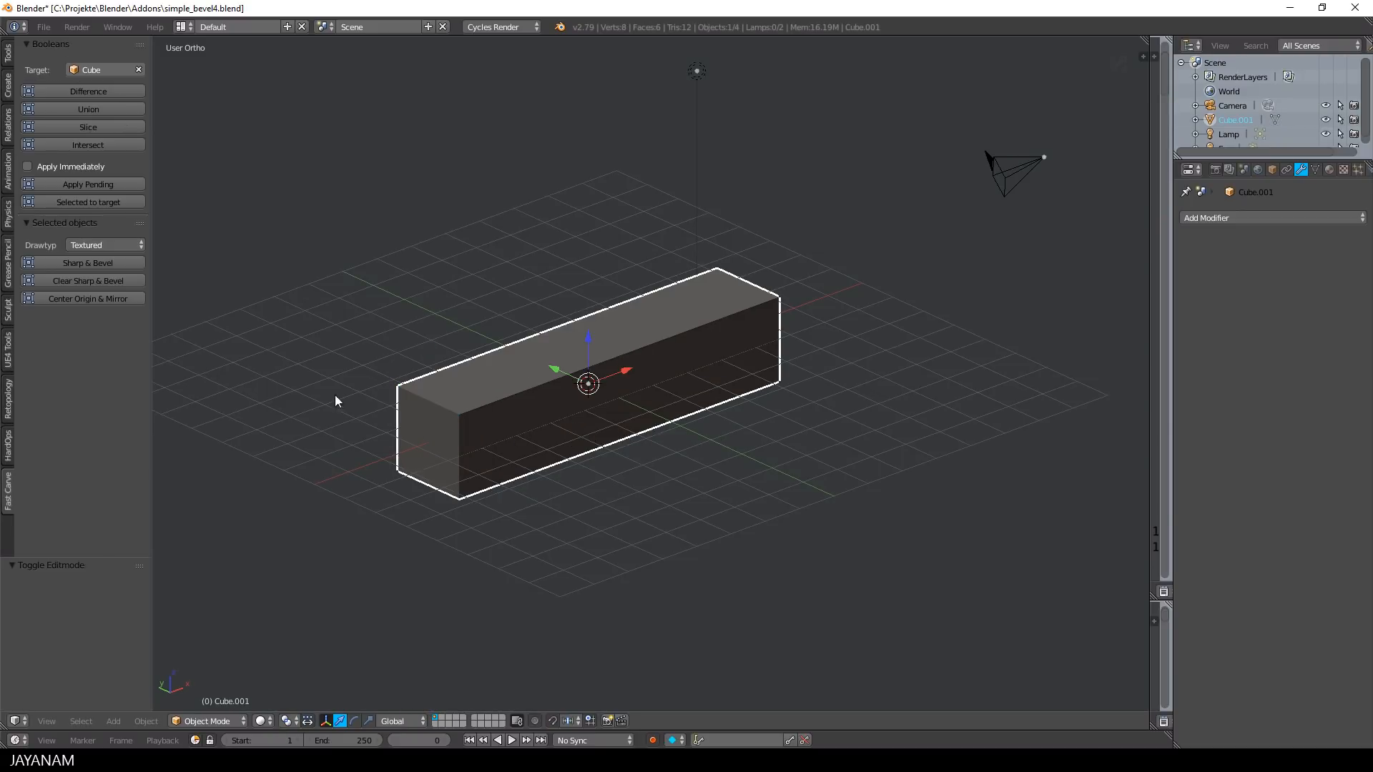
Try Sharp & Bevel on the stretched box with a bevel width of 0.0700, and clear the sharpening and bevel again.
{"action": "left_click", "coordinate": [119, 264]}
{"action": "scroll", "coordinate": [450, 478], "scroll_direction": "up", "scroll_amount": 4}
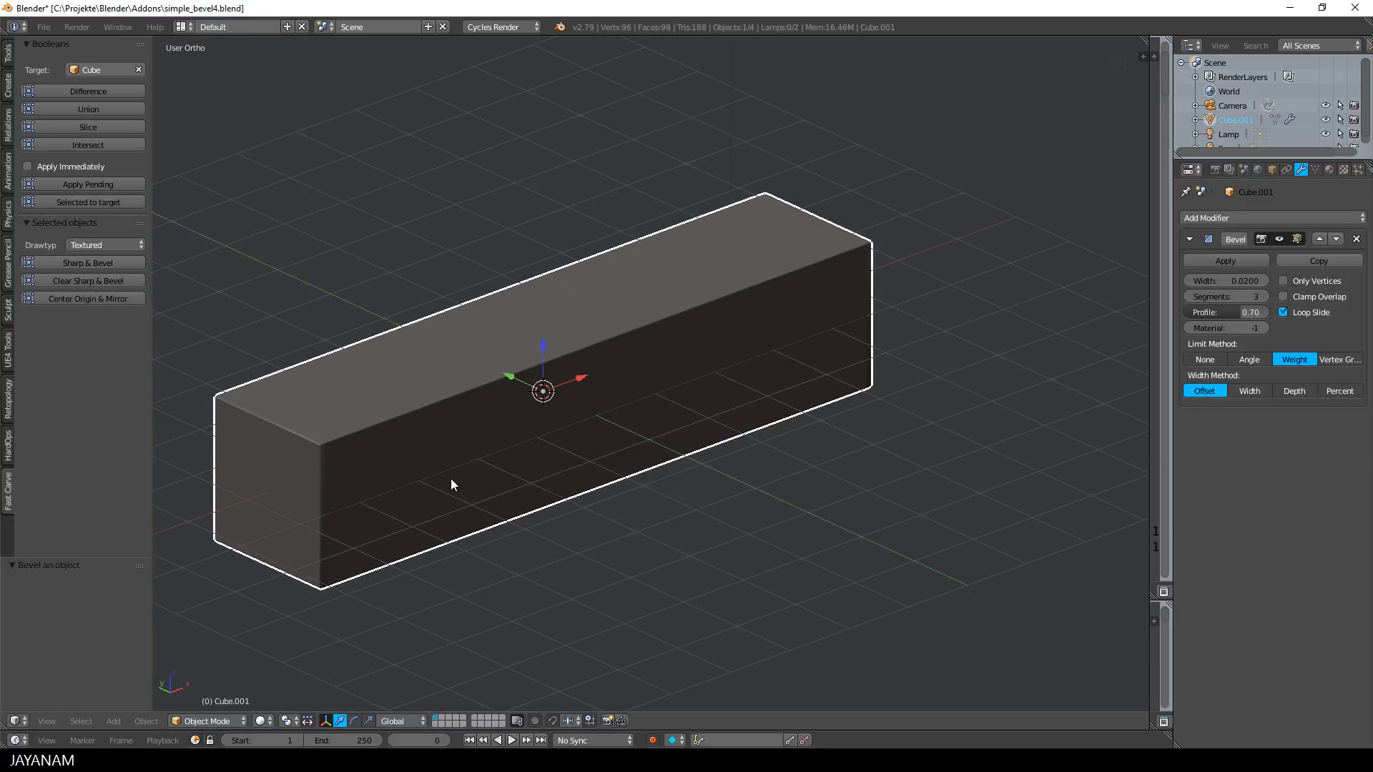
{"action": "scroll", "coordinate": [561, 461], "scroll_direction": "up", "scroll_amount": 2}
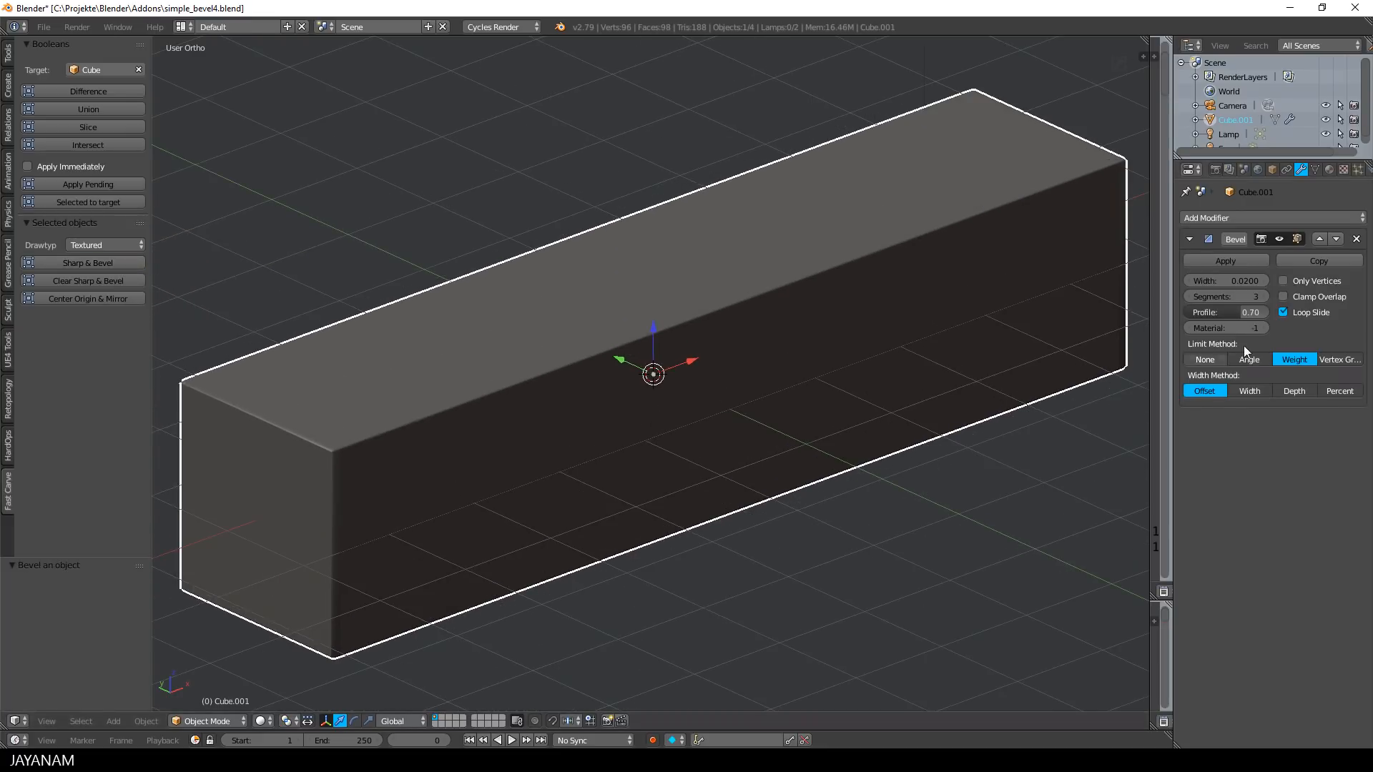
{"action": "left_click_drag", "start_coordinate": [1229, 280], "coordinate": [1288, 280]}
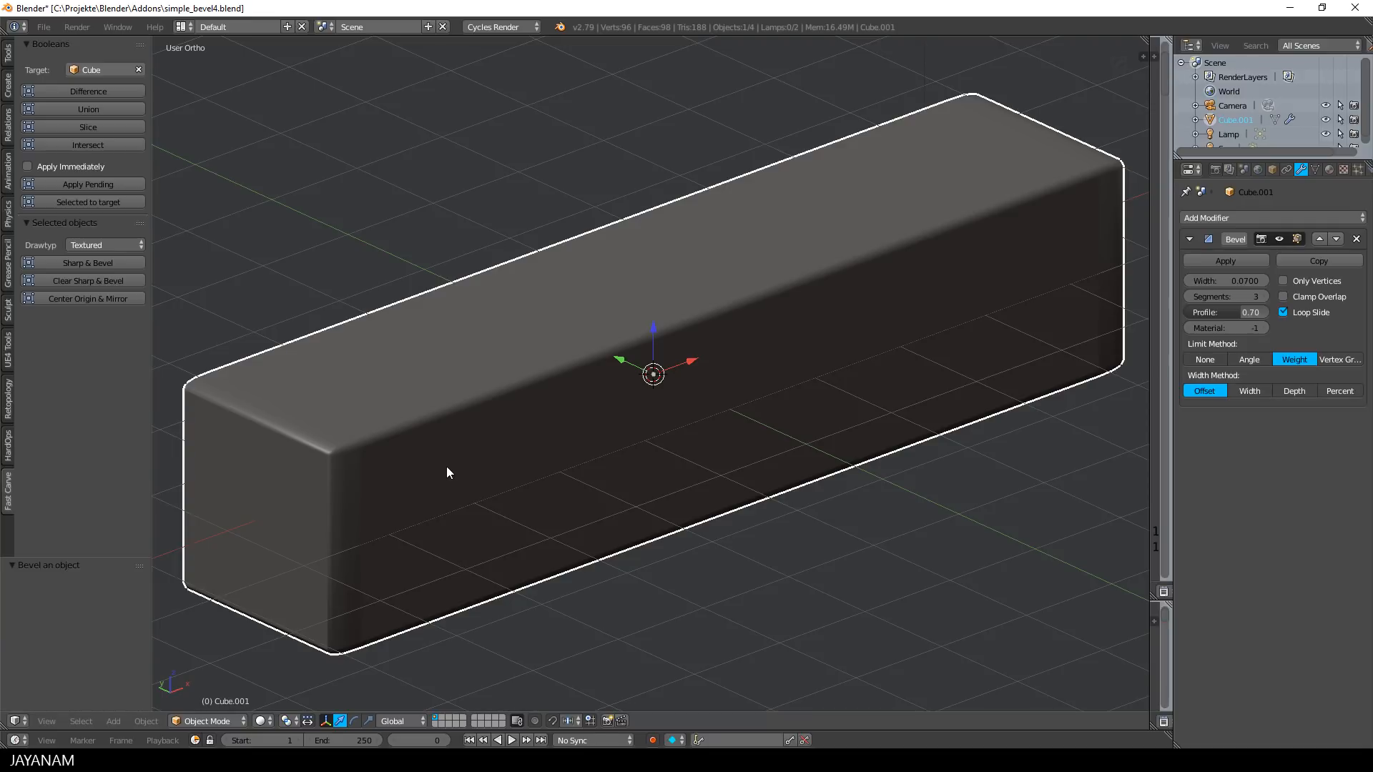
{"action": "left_click", "coordinate": [92, 281]}
{"action": "scroll", "coordinate": [641, 385], "scroll_direction": "down", "scroll_amount": 3}
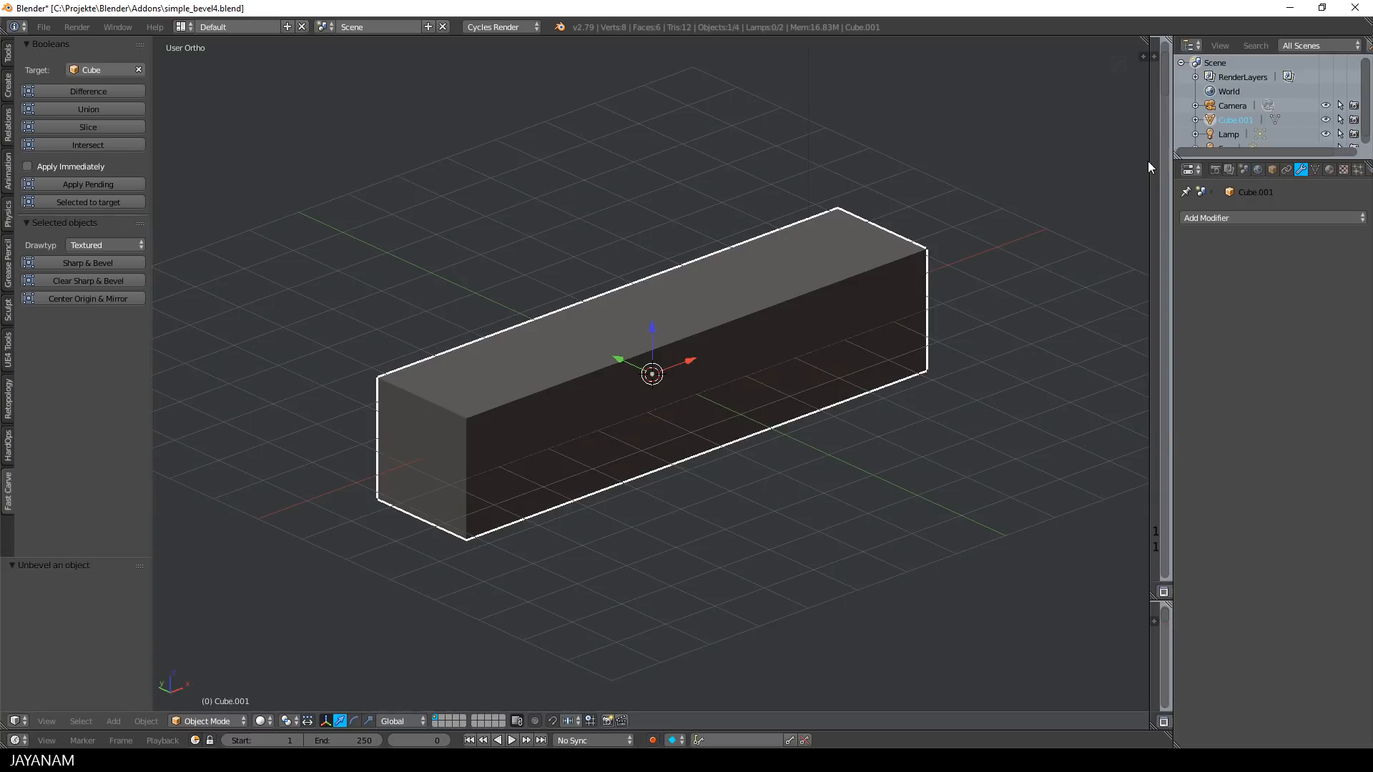
Uncomment the transform_apply(scale=True) call on line 31 of fc_bevel_op.py and run the script.
{"action": "left_click_drag", "start_coordinate": [1148, 161], "coordinate": [646, 176]}
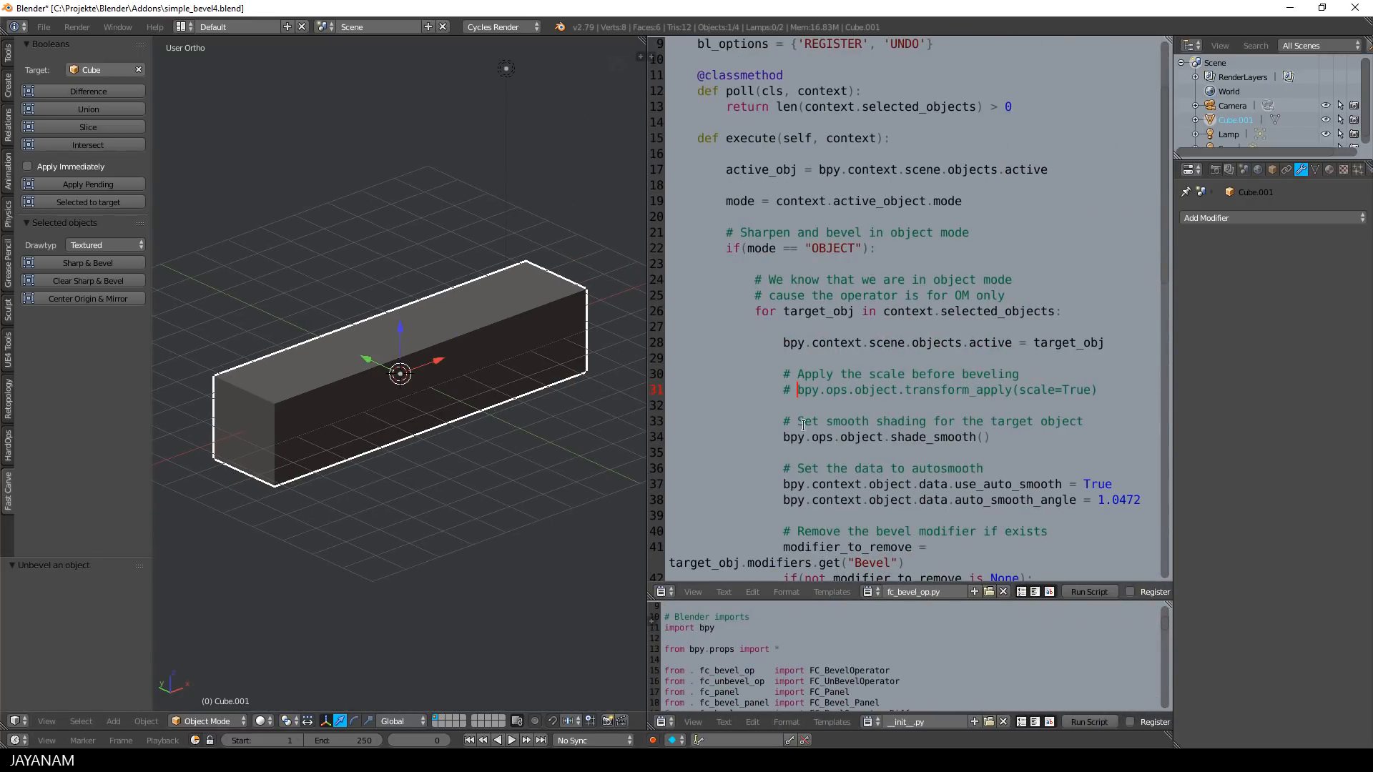
{"action": "key", "text": "BackSpace"}
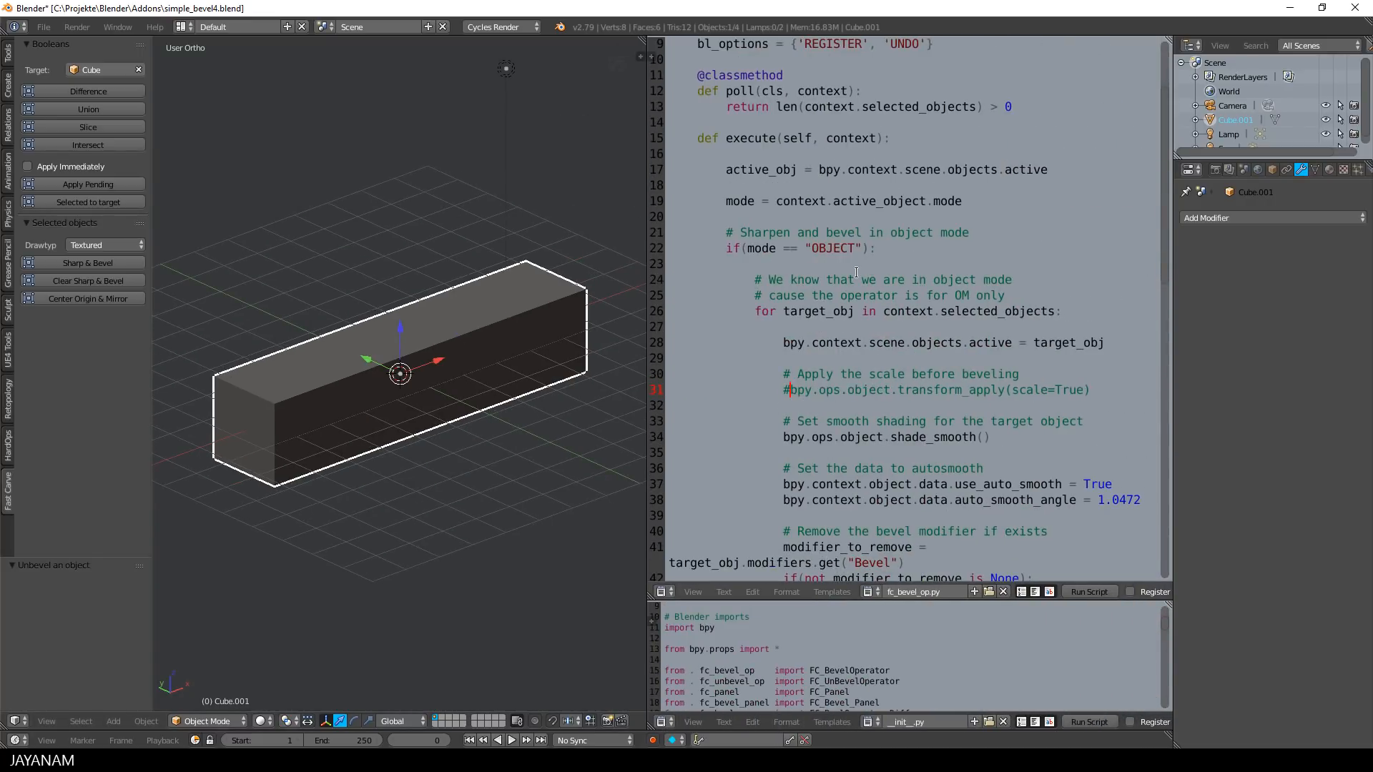
{"action": "key", "text": "BackSpace"}
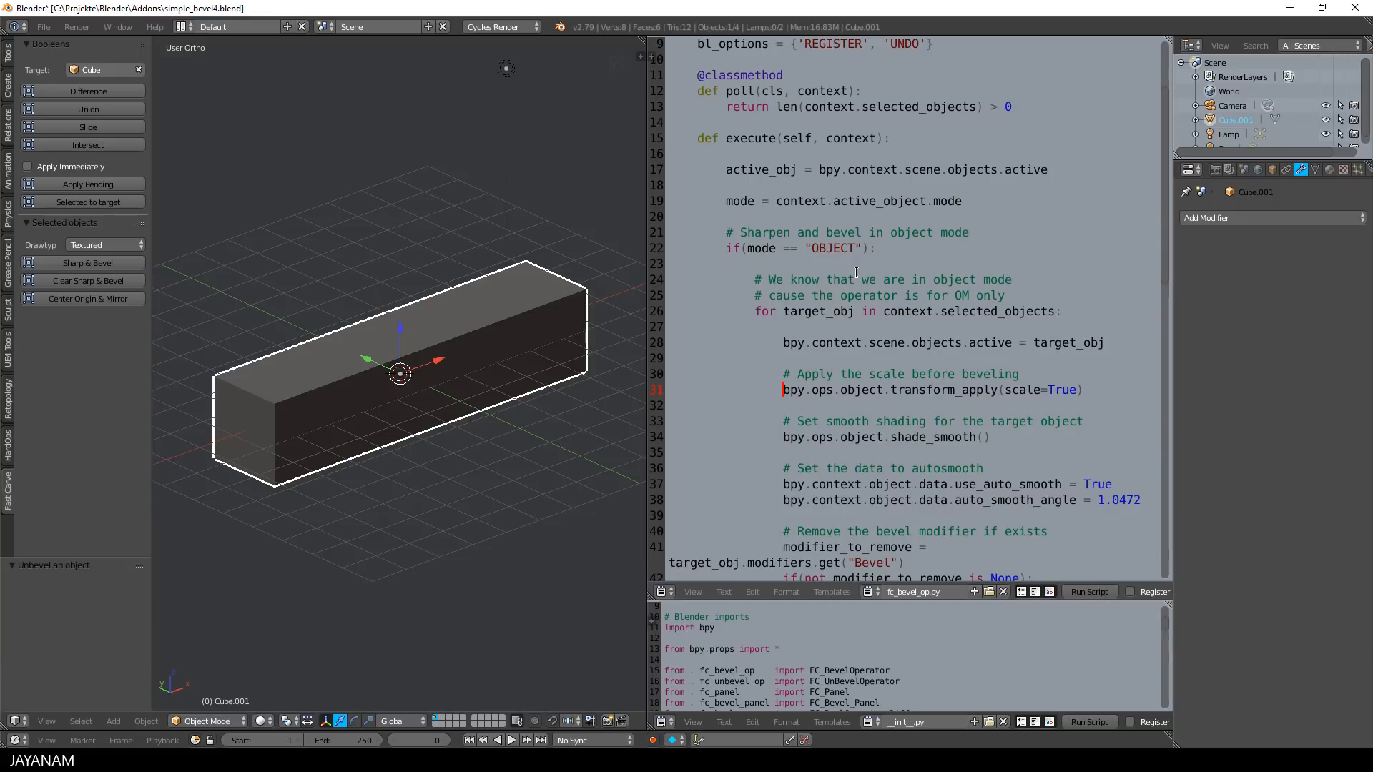
{"action": "key", "text": "alt+p"}
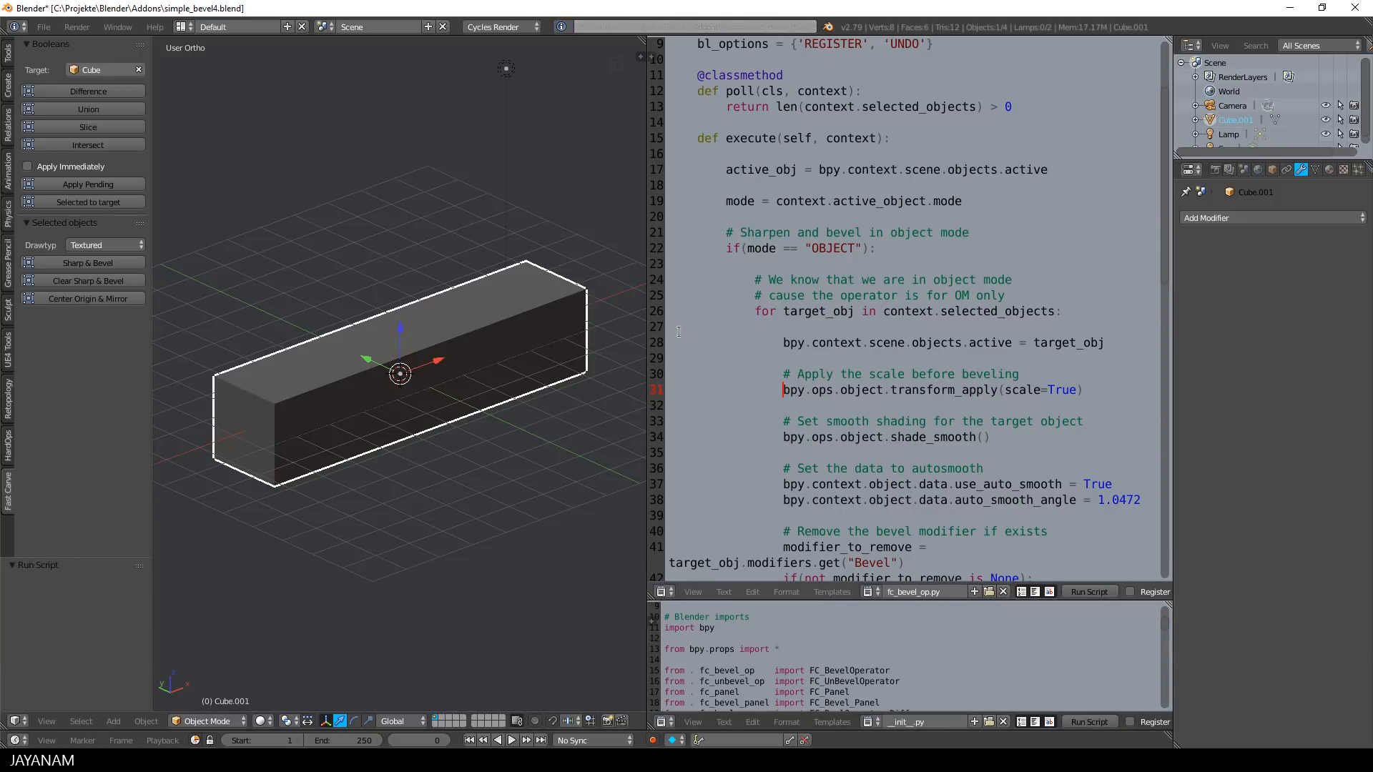
{"action": "left_click_drag", "start_coordinate": [647, 343], "coordinate": [963, 342]}
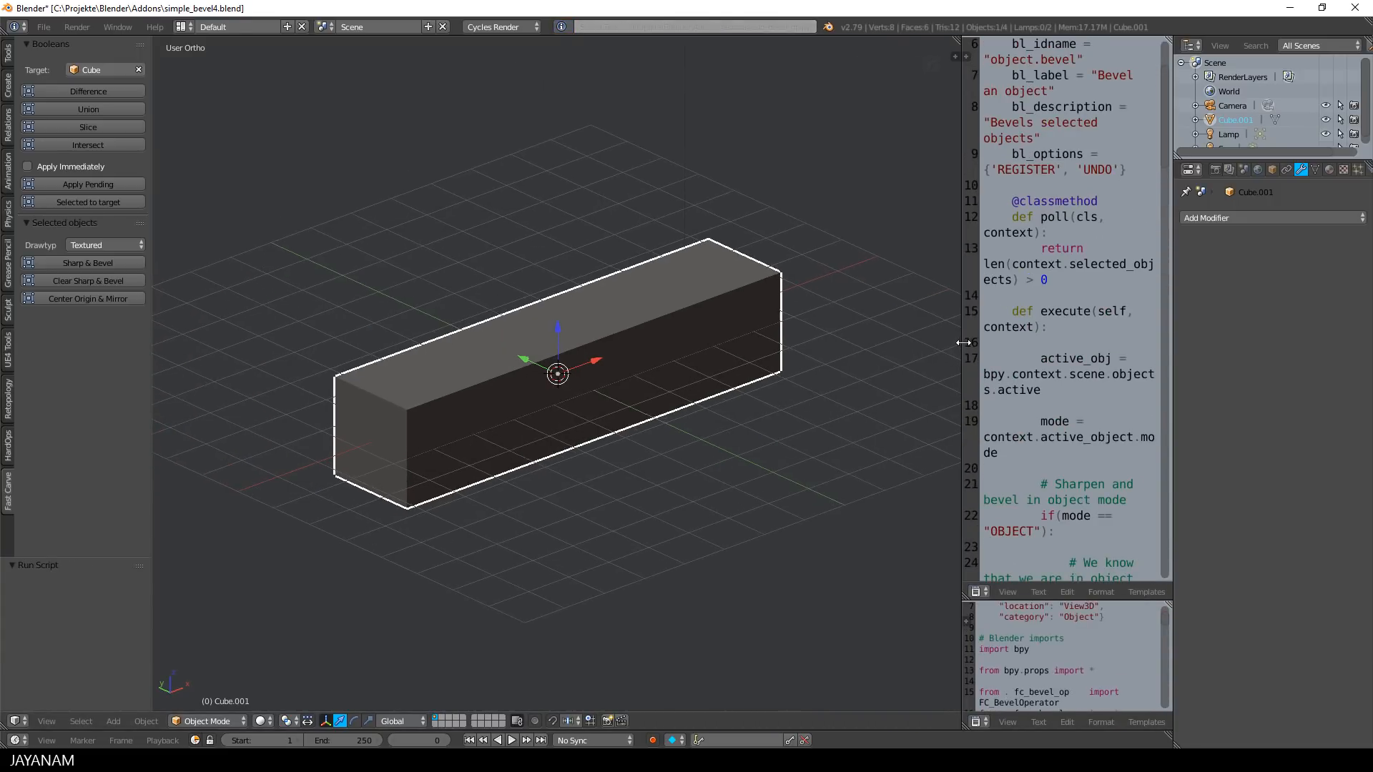
Apply Sharp & Bevel to the stretched box using the edited operator.
{"action": "scroll", "coordinate": [658, 381], "scroll_direction": "up", "scroll_amount": 1}
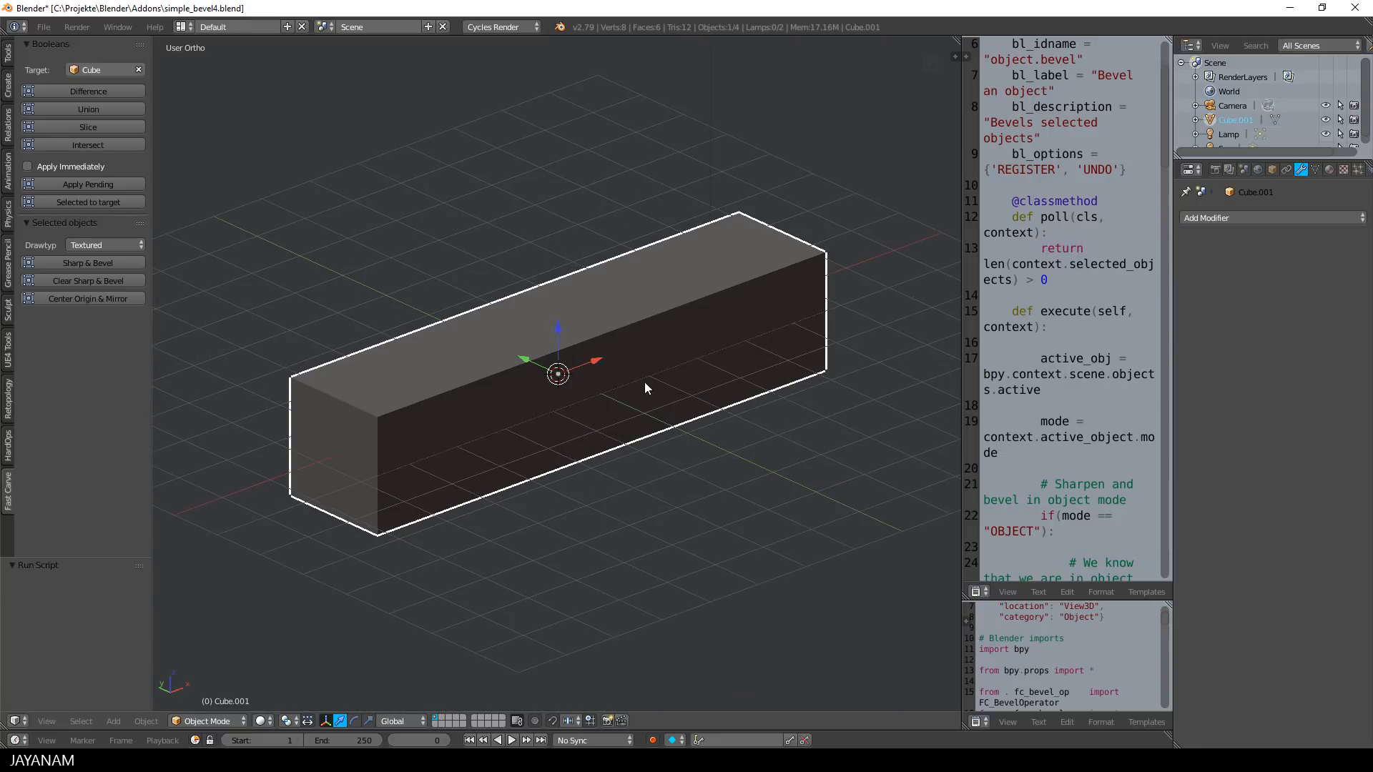
{"action": "left_click", "coordinate": [114, 263]}
{"action": "scroll", "coordinate": [440, 412], "scroll_direction": "up", "scroll_amount": 1}
{"action": "scroll", "coordinate": [441, 412], "scroll_direction": "up", "scroll_amount": 2}
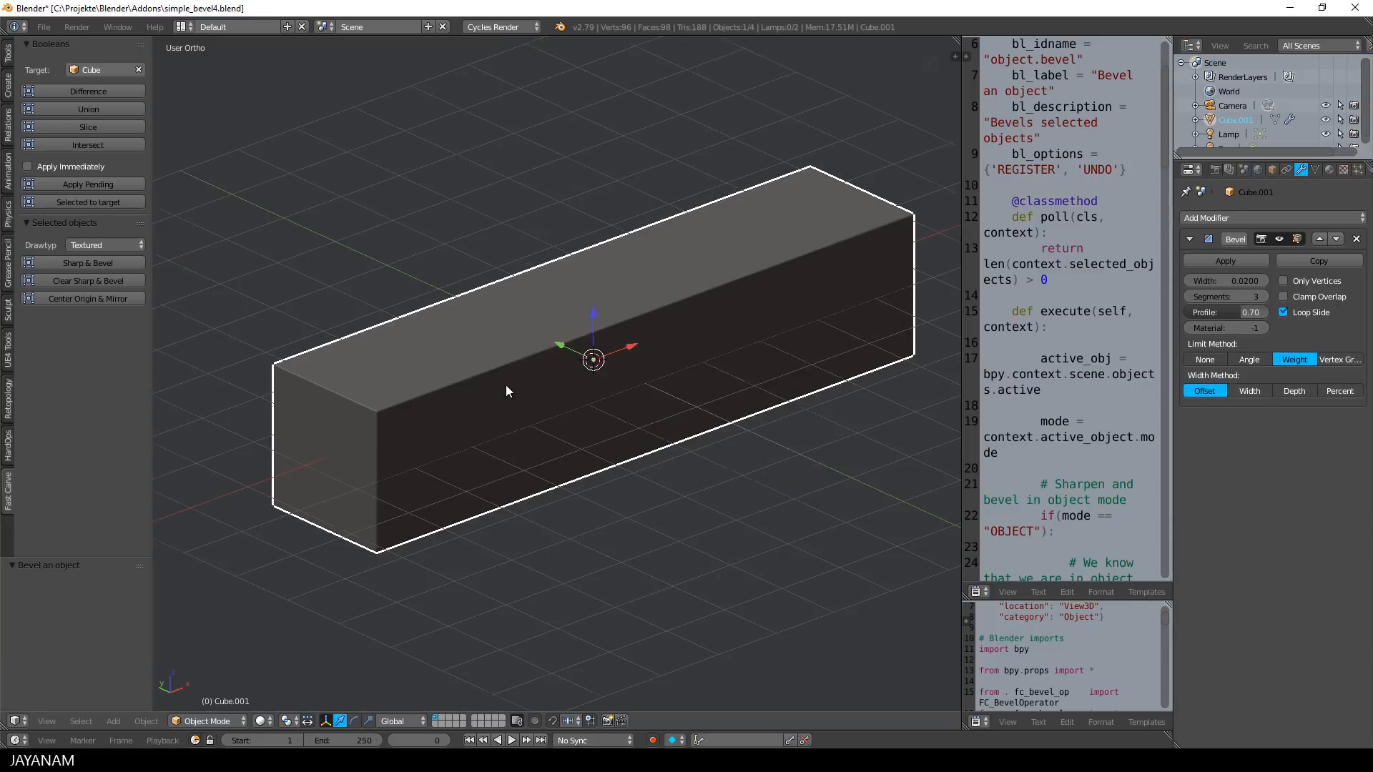
{"action": "scroll", "coordinate": [286, 429], "scroll_direction": "down", "scroll_amount": 3}
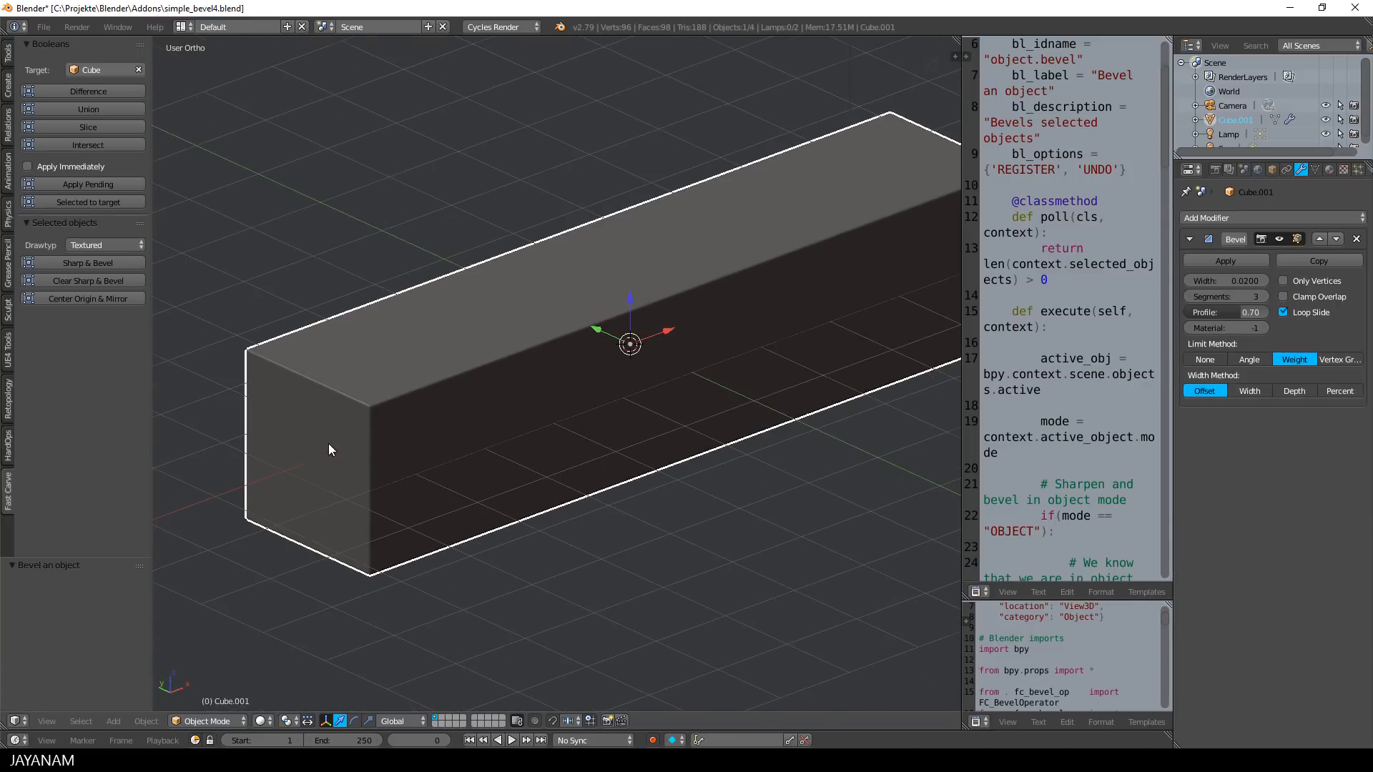
Bevel the upper short edge at the box's near end in Edit Mode with an offset of about 1.28 and 7 segments.
{"action": "scroll", "coordinate": [461, 440], "scroll_direction": "up", "scroll_amount": 1}
{"action": "key", "text": "Tab"}
{"action": "left_click", "coordinate": [573, 459]}
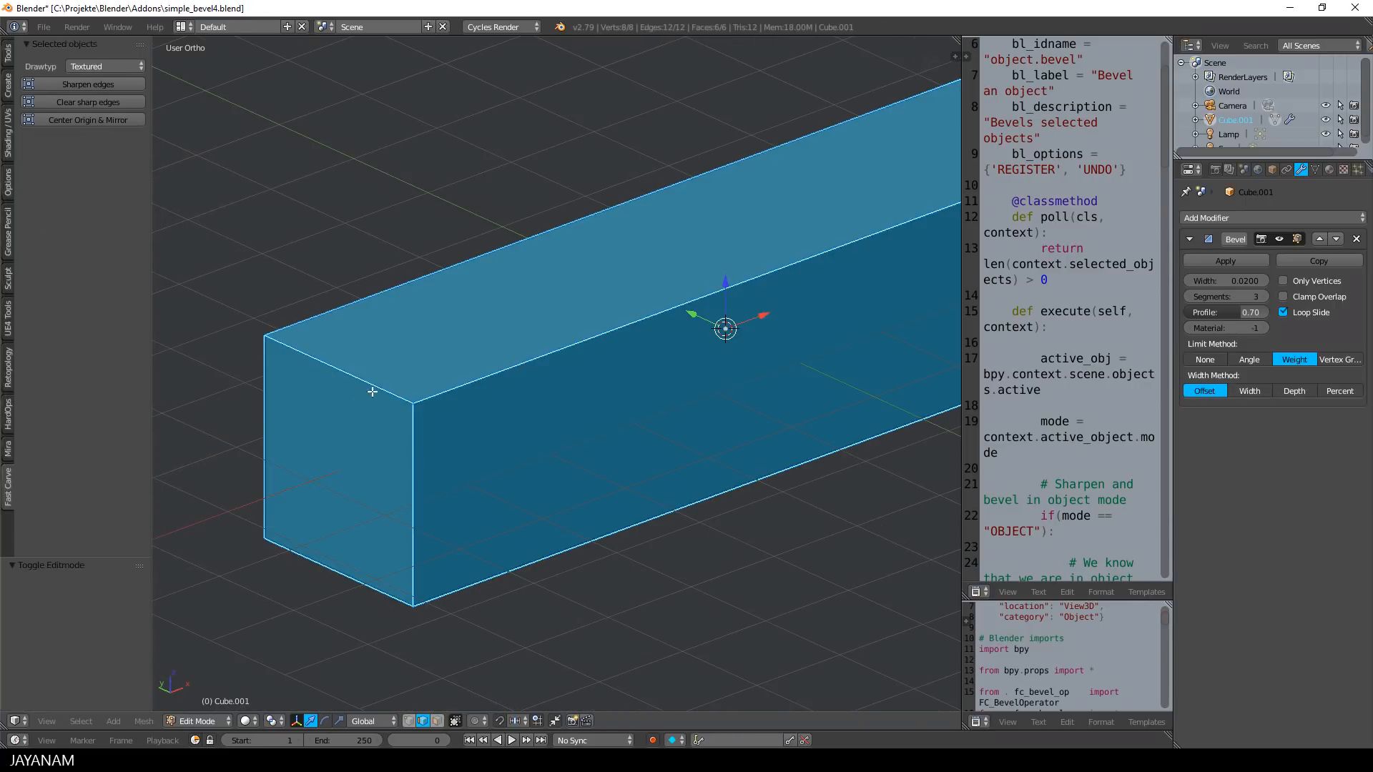
{"action": "right_click", "coordinate": [377, 390]}
{"action": "key", "text": "ctrl+b"}
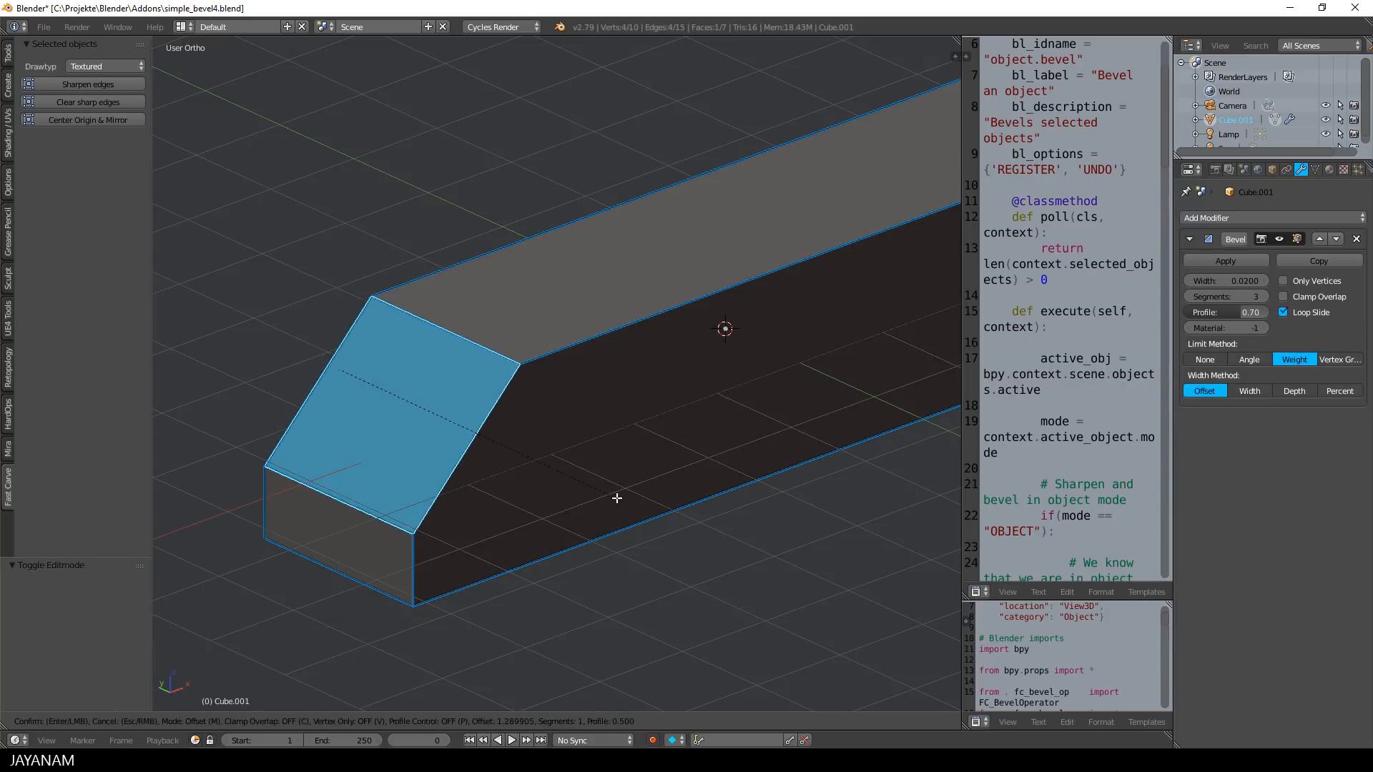
{"action": "scroll", "coordinate": [618, 491], "scroll_direction": "up", "scroll_amount": 6}
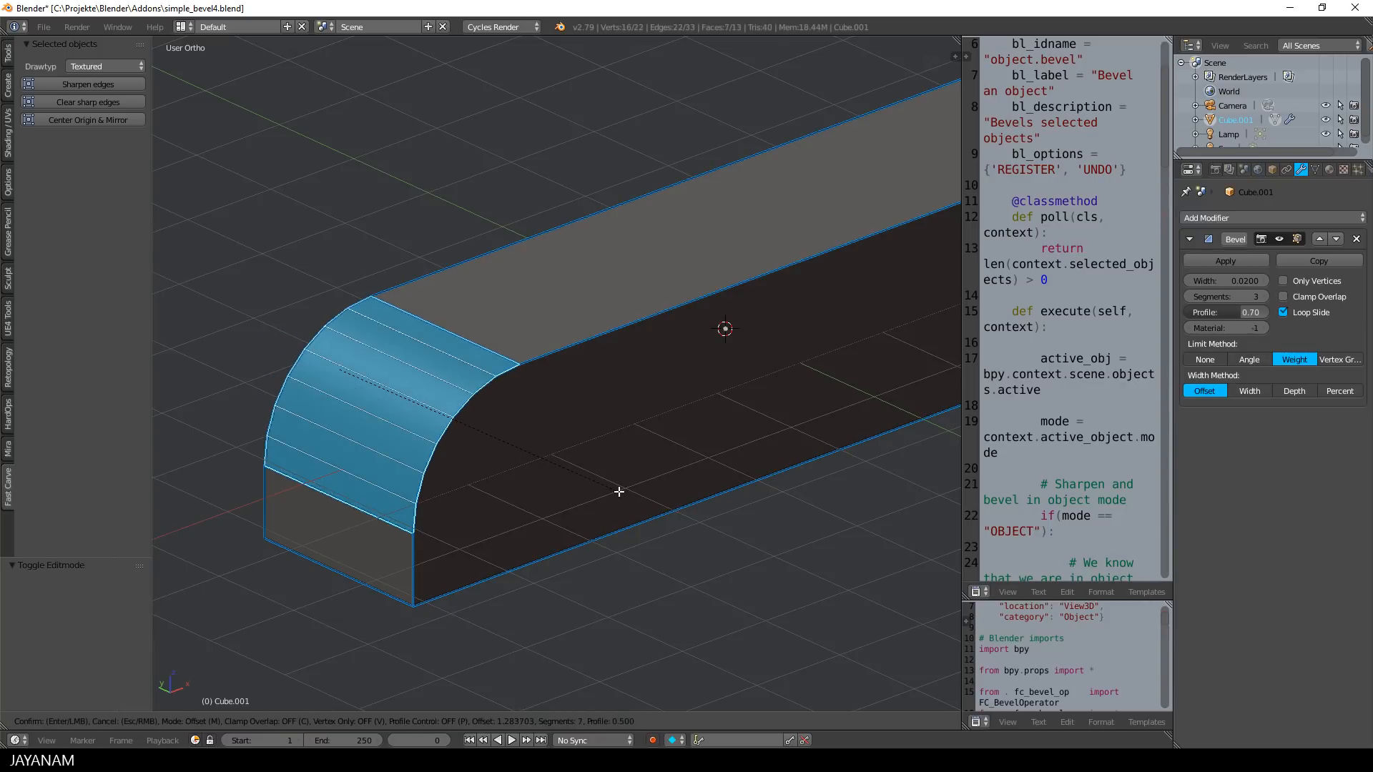